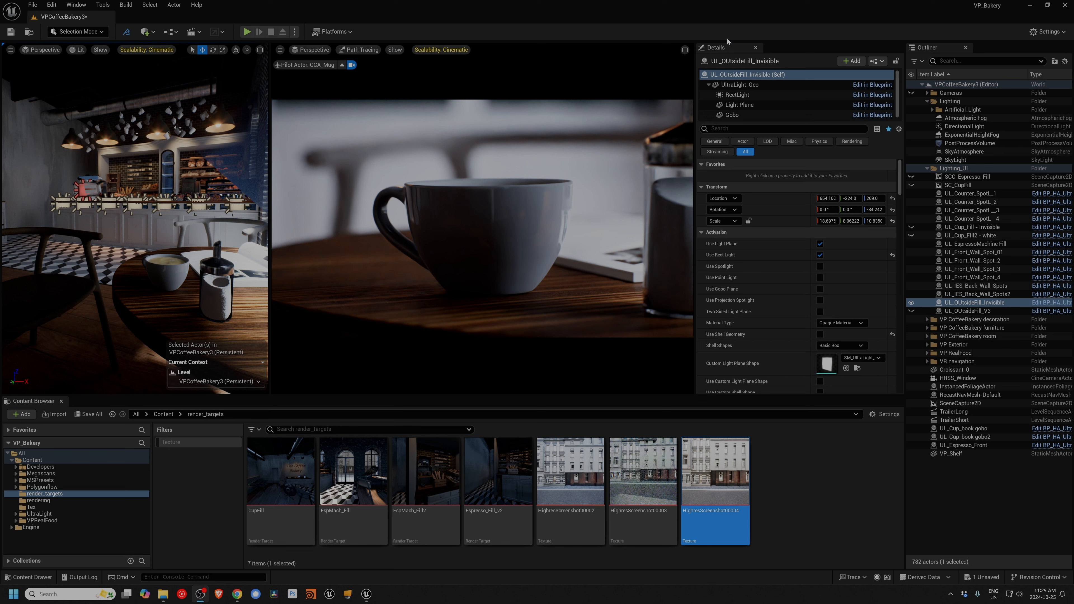
Step: Preview the scene with UL_Cup_Fill2 - white visible, and swap the visible cup fill to UL_Cup_Fill - Invisible
left_click(912, 236)
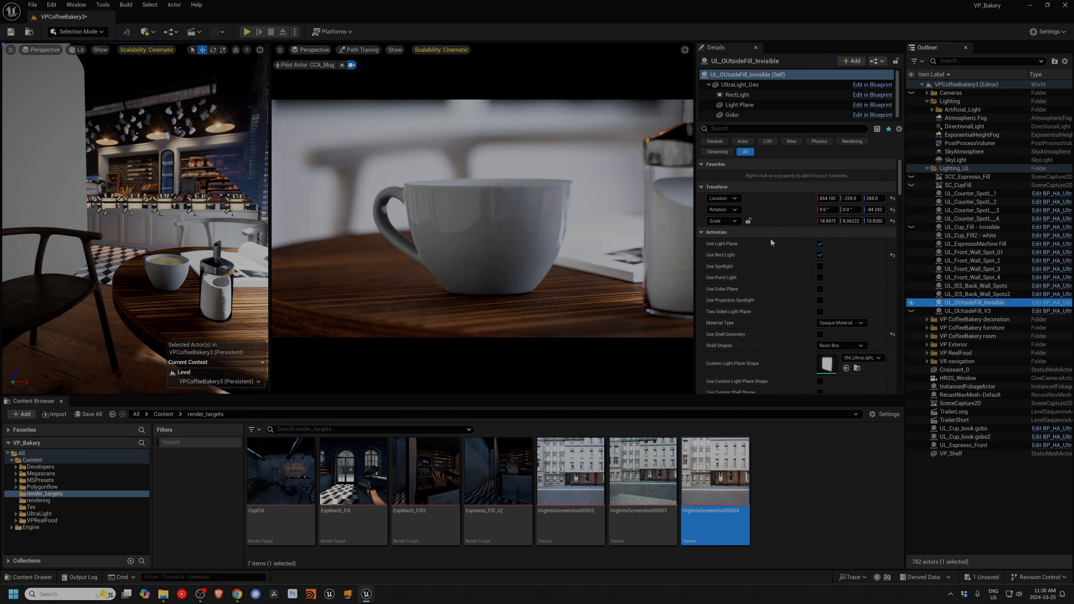
left_click(967, 311)
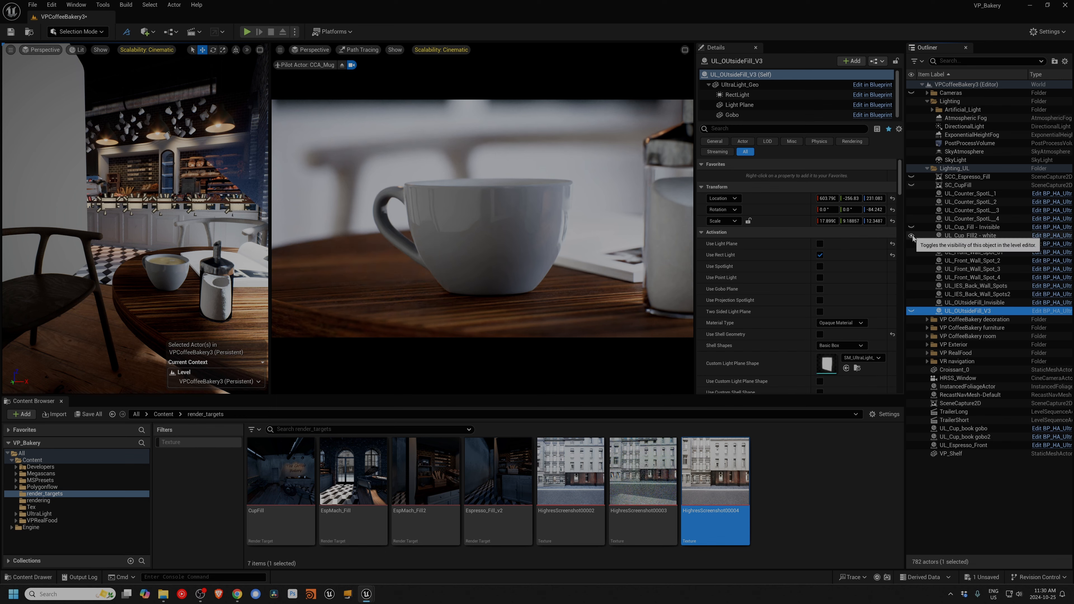
left_click(912, 236)
left_click(911, 228)
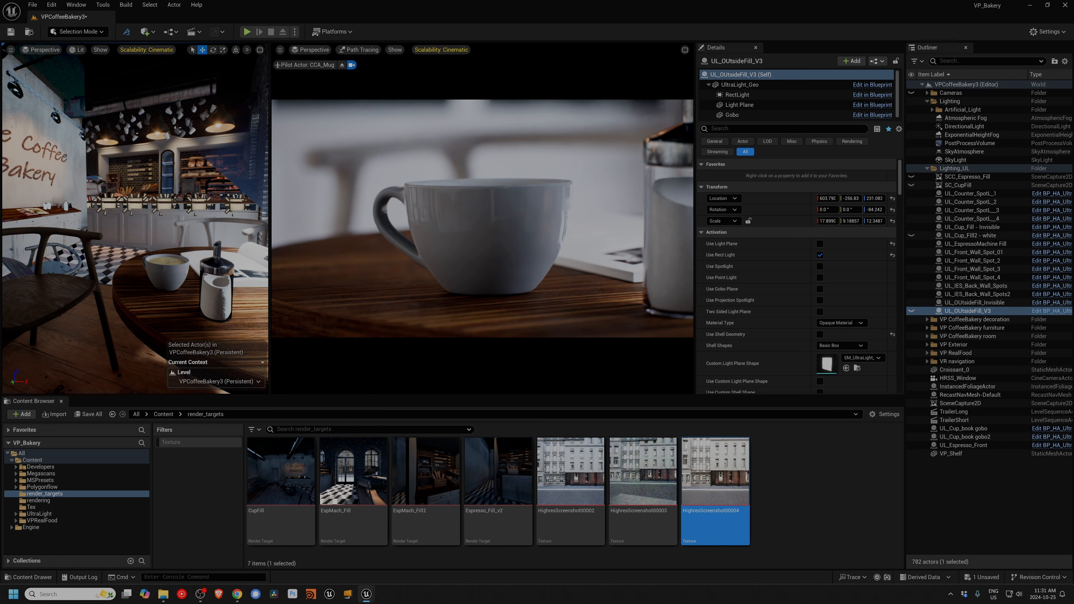
Step: Select the UL_Cup_Fill - Invisible light in the café scene and shift it horizontally to about X 38, Y 176
key("s")
right_click_drag(127, 201, 77, 202)
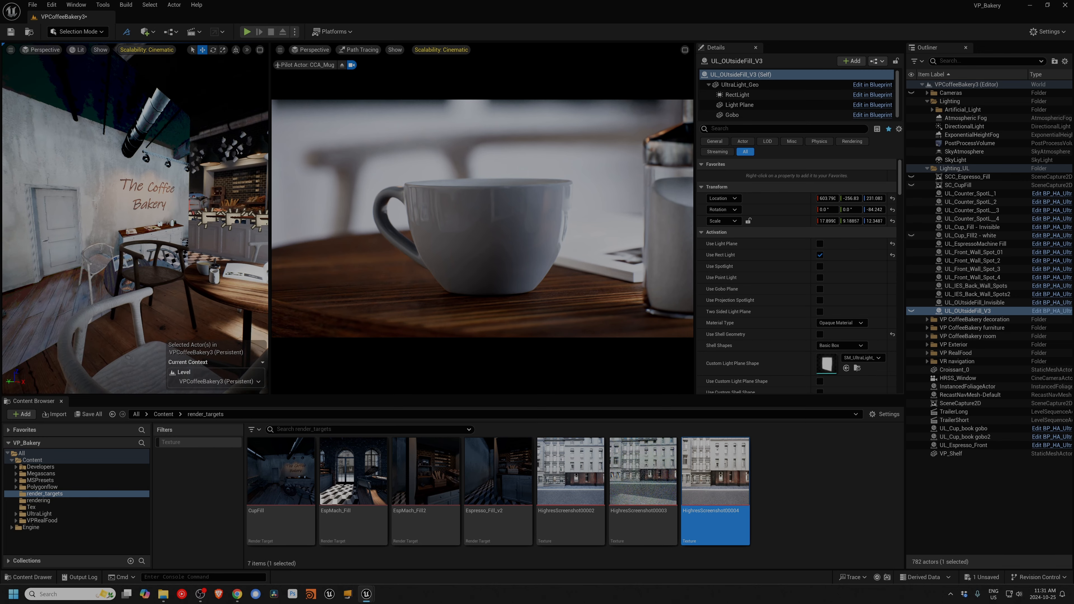
left_click(77, 202)
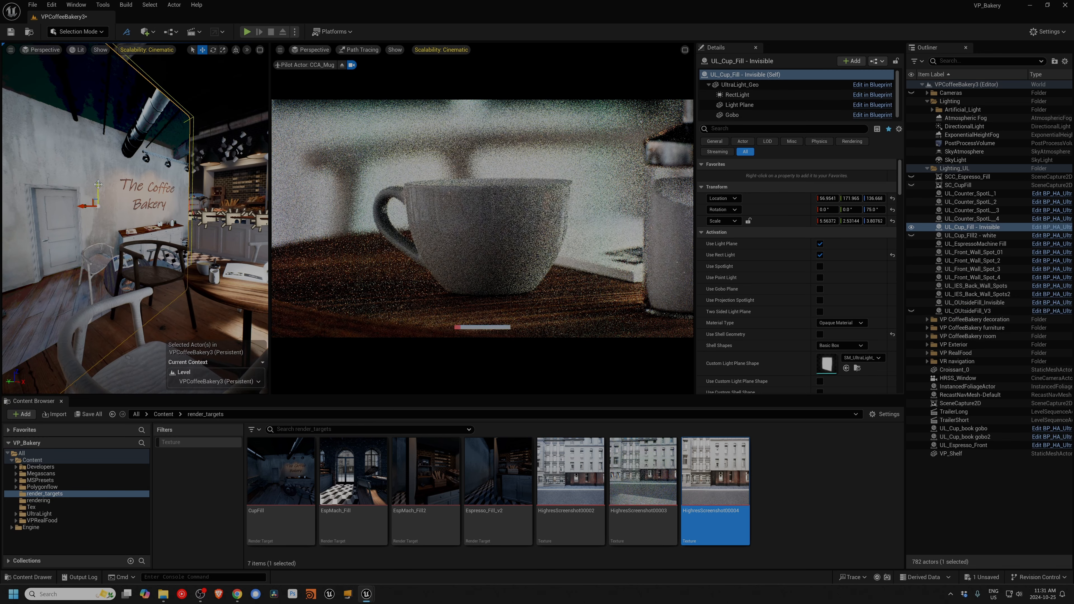
left_click_drag(93, 206, 91, 206)
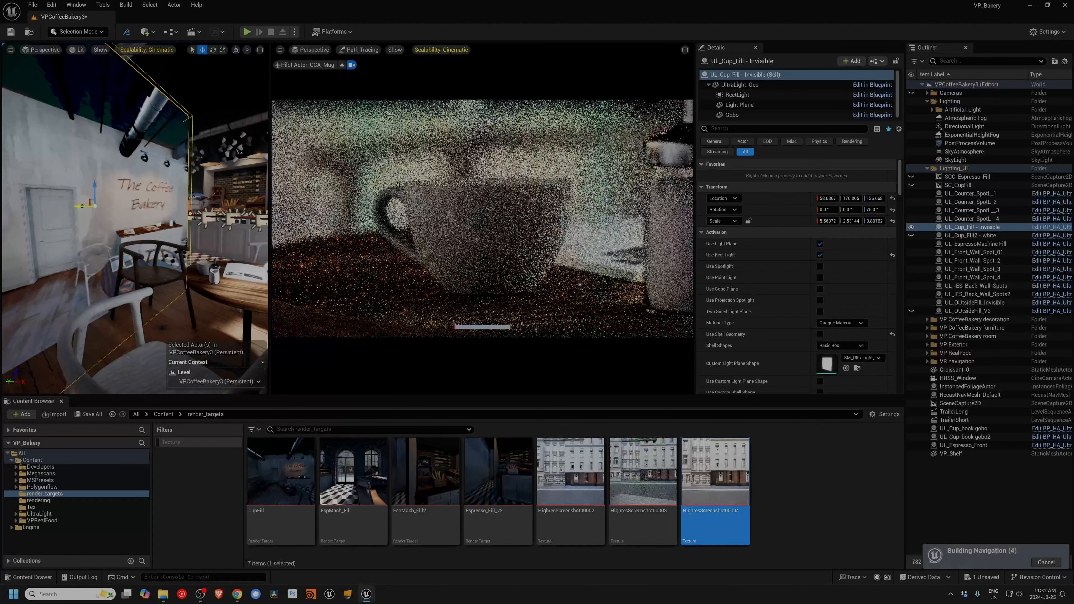
Step: Set the CCA_Mug camera view to Lit shading and move UL_Cup_Fill - Invisible horizontally to about X 36.4, Y 169.8
left_click(362, 50)
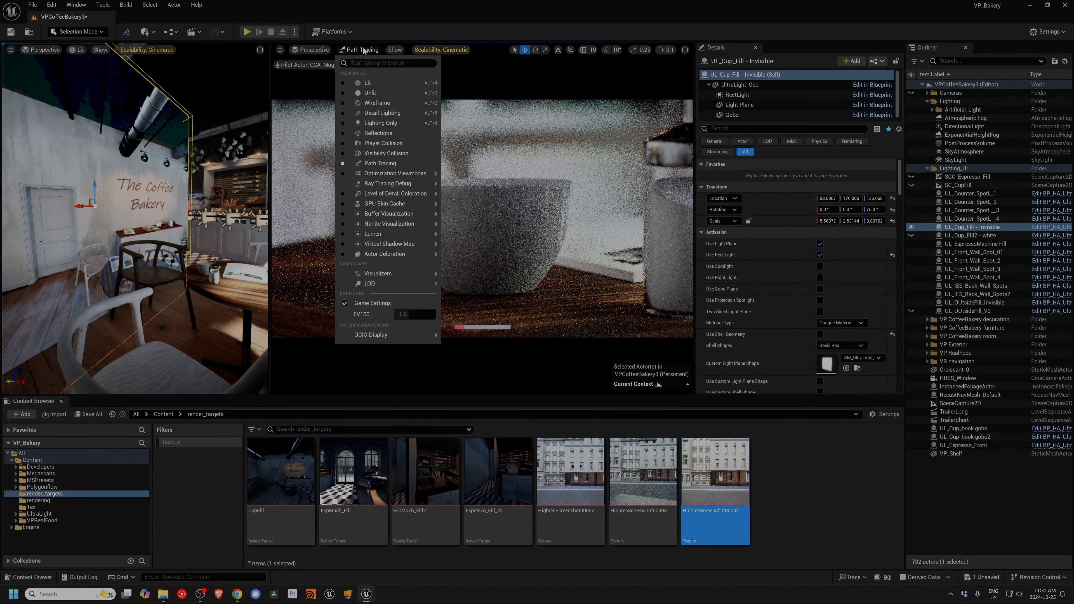
left_click(371, 84)
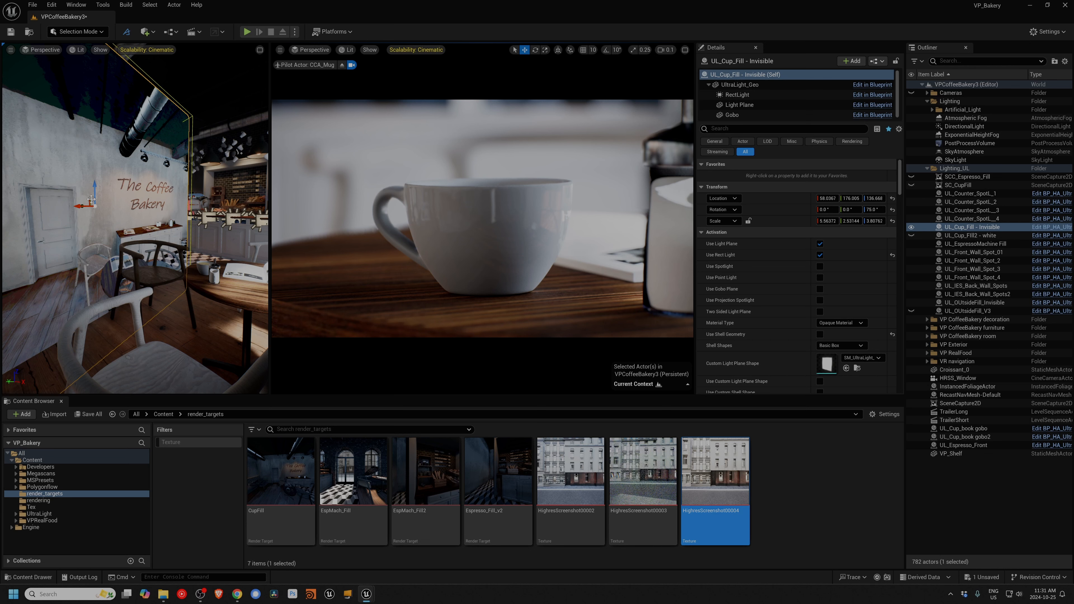
left_click(79, 206)
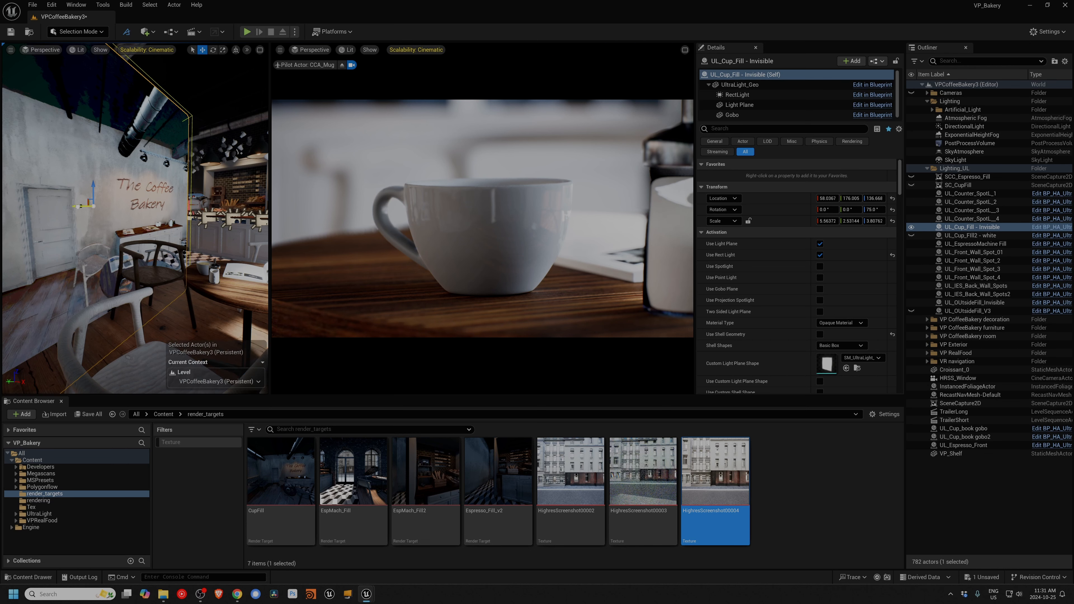
mouse_move(78, 206)
left_mouse_down()
mouse_move(46, 216)
mouse_move(85, 216)
left_mouse_up()
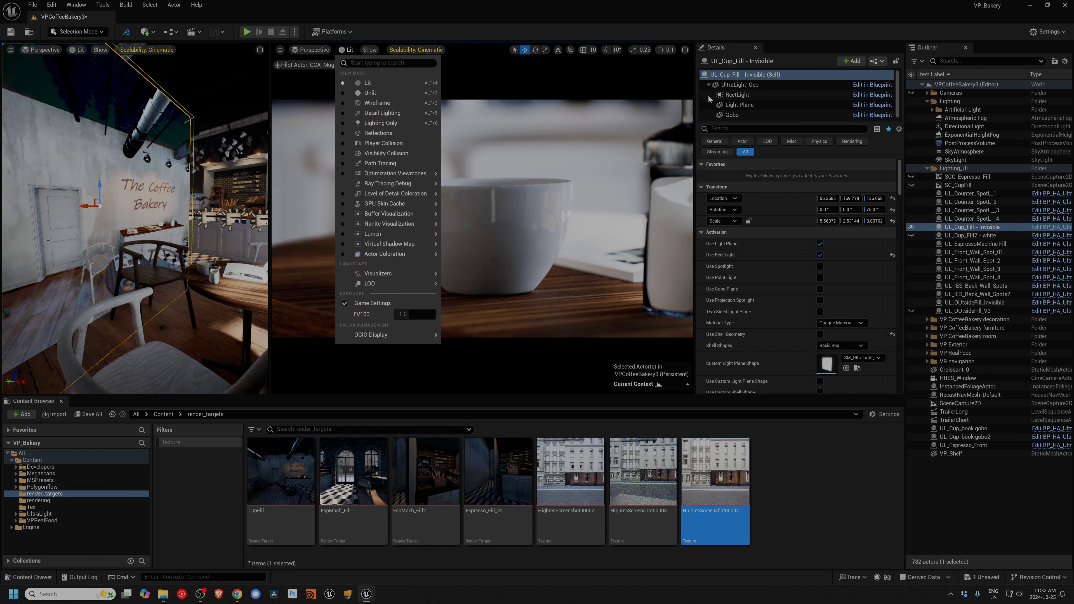
Step: Hide UL_Cup_Fill - Invisible to compare the mug lighting without it, and show the light again
left_click(911, 229)
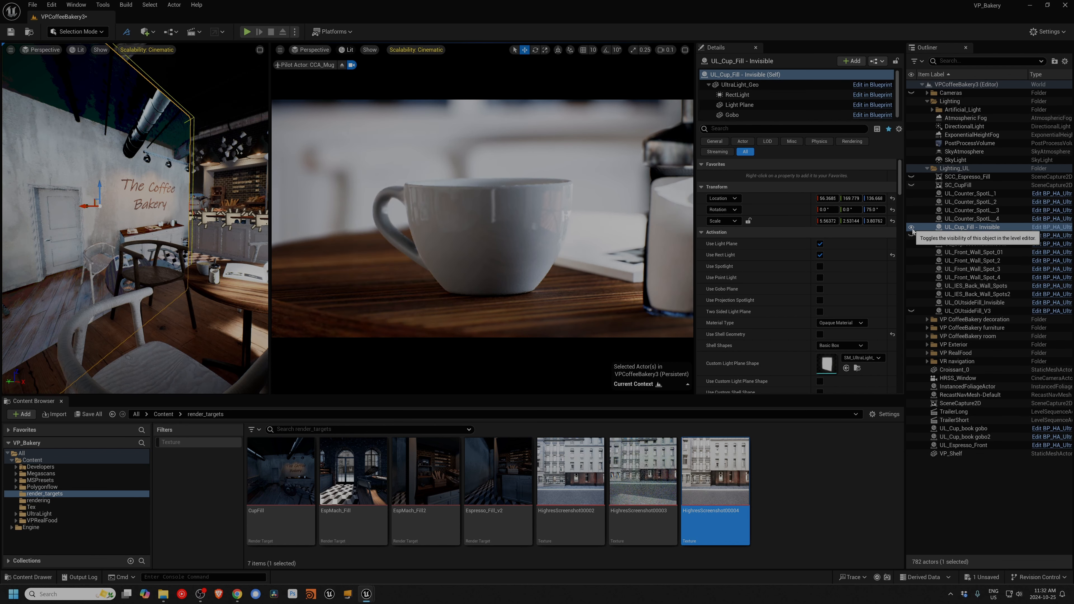
left_click(912, 229)
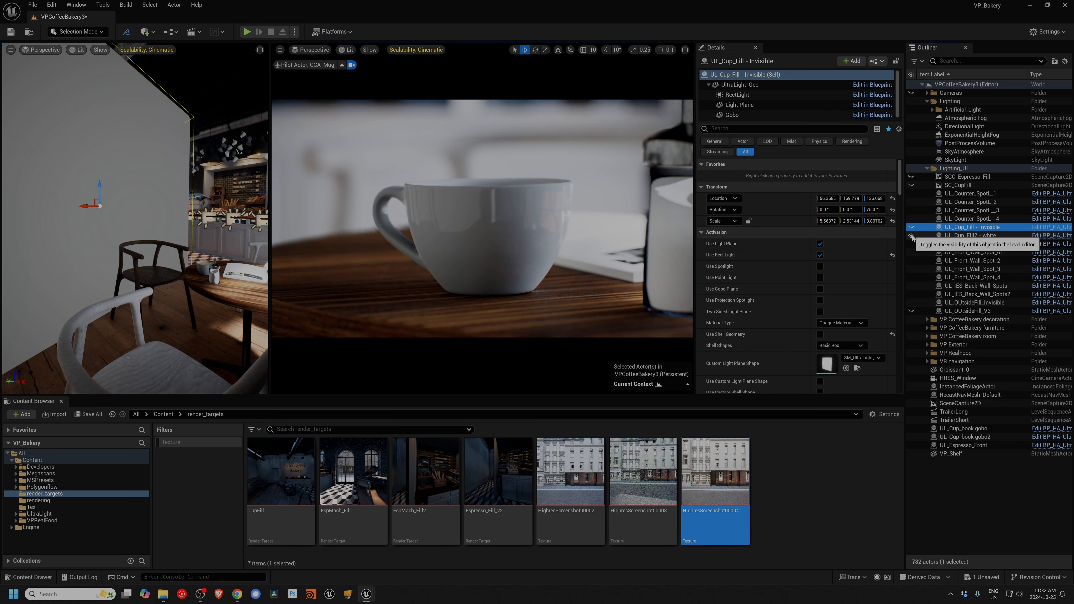
left_click(912, 227)
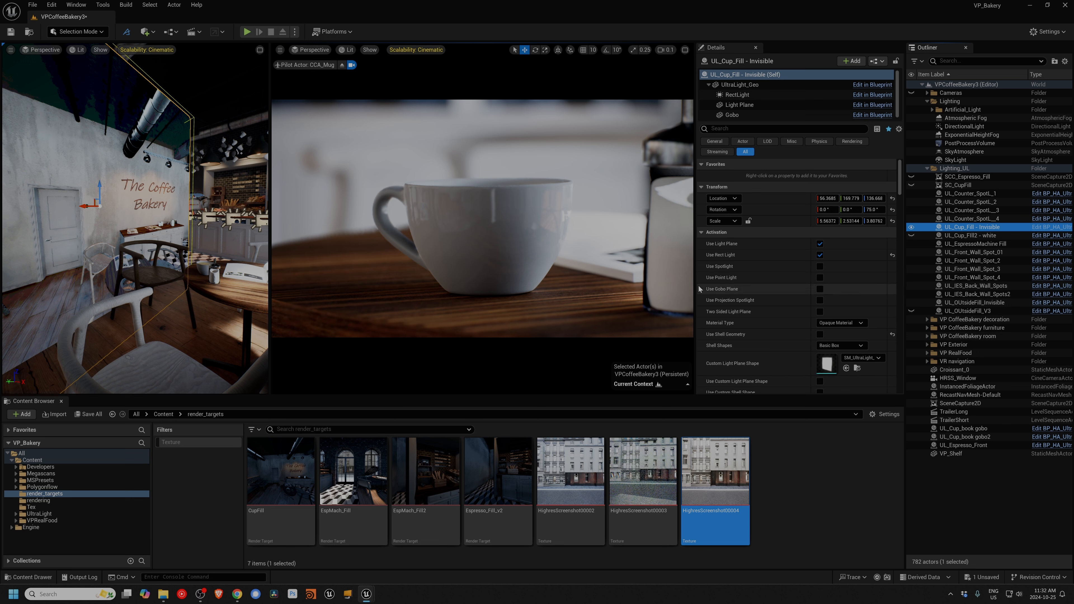
Step: Disable Use Light Plane on UL_Cup_Fill - Invisible and switch Use Rect Light off and on to compare the mug lighting
left_click(820, 245)
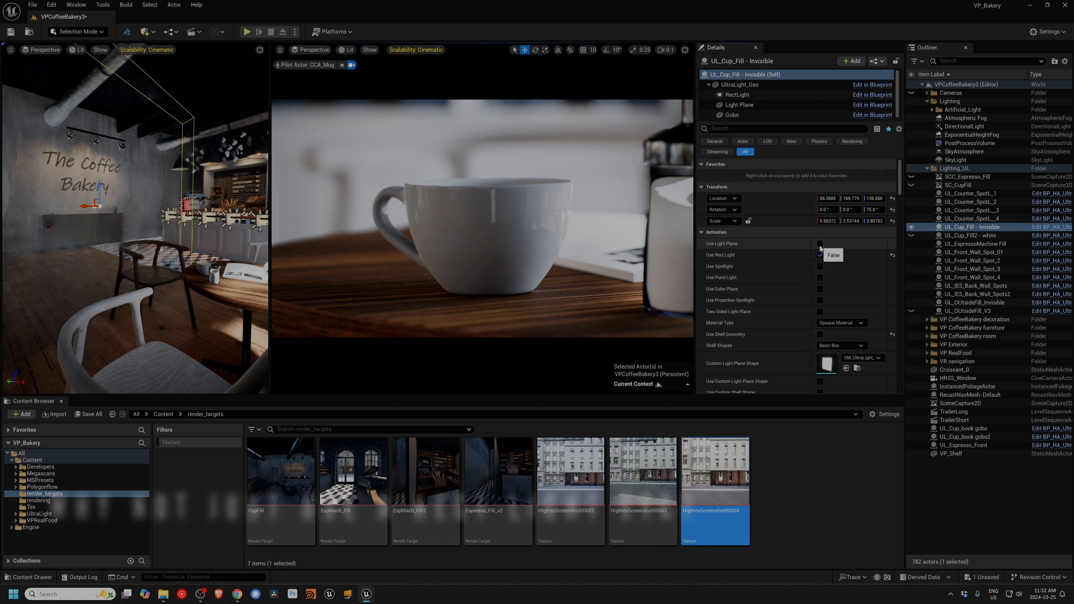
left_click(820, 255)
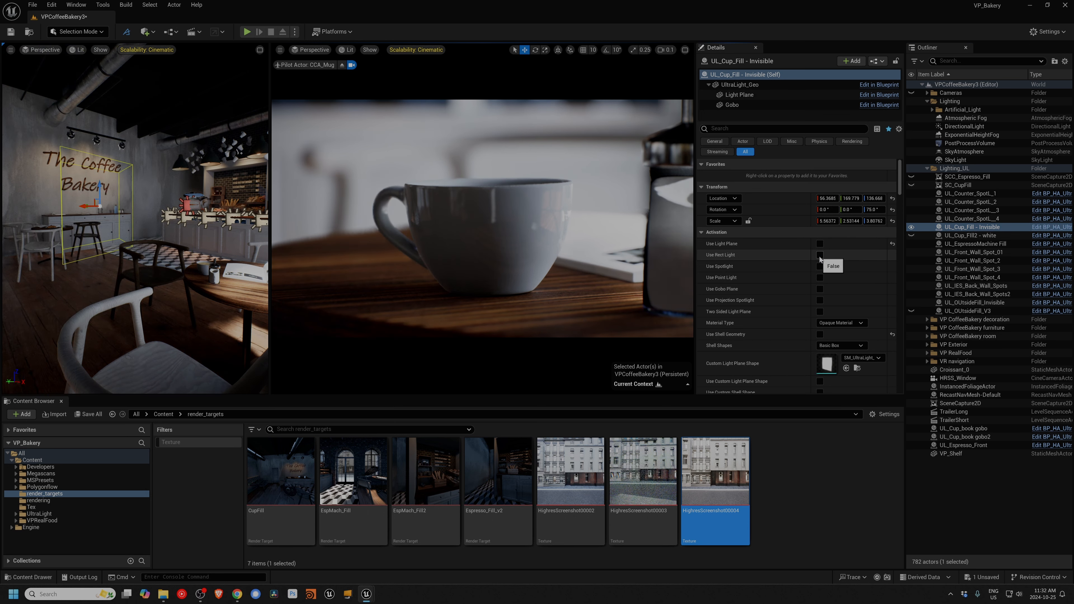
left_click(820, 255)
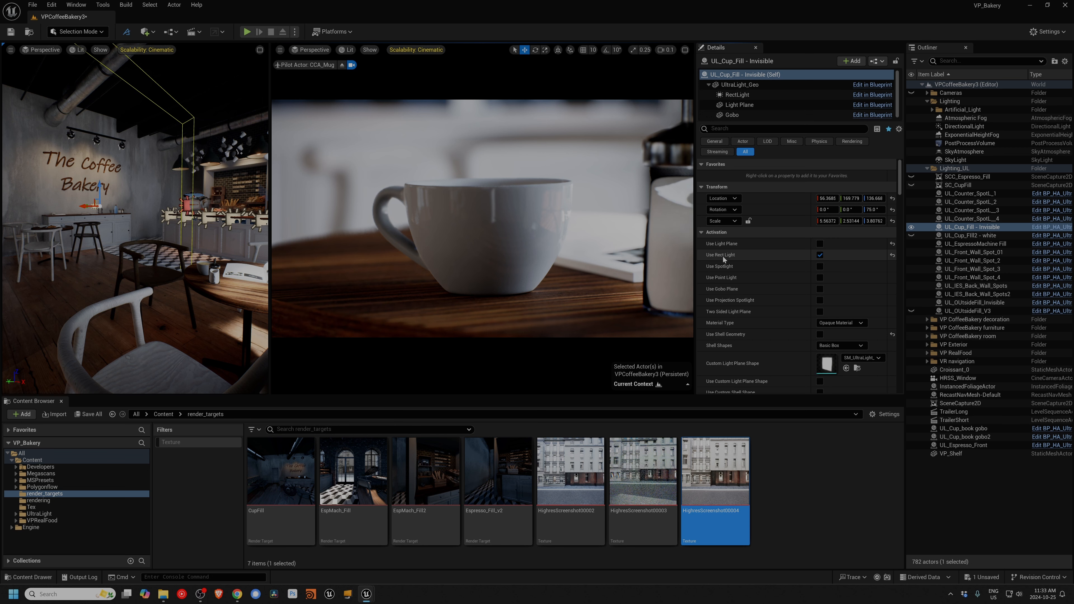
Step: Look up the specular setting of the RectLight component, and re-enable Use Light Plane on the UL_Cup_Fill - Invisible actor
left_click(737, 94)
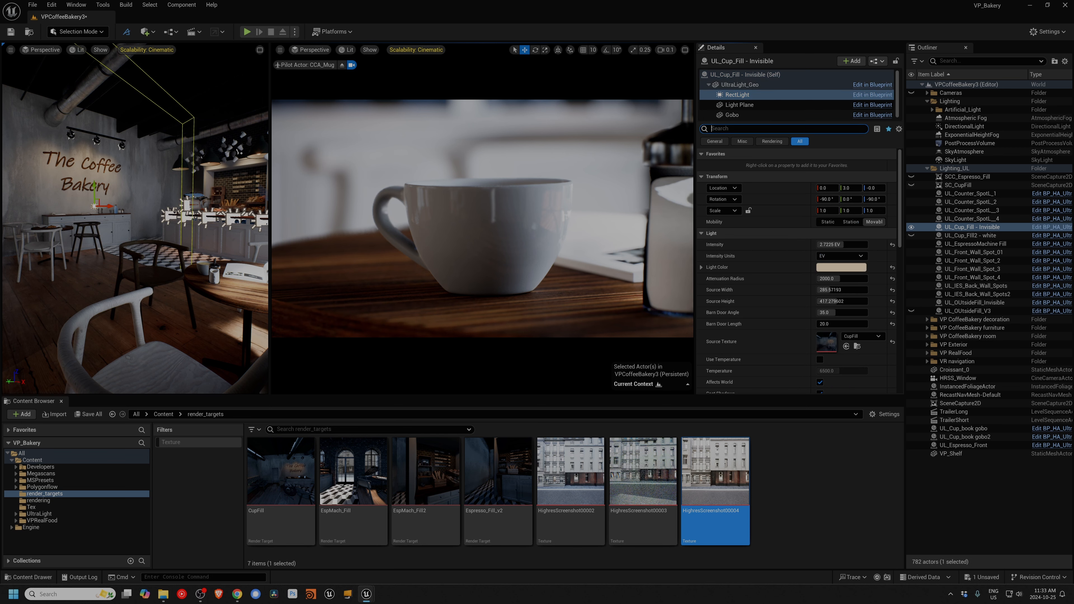
type("spe")
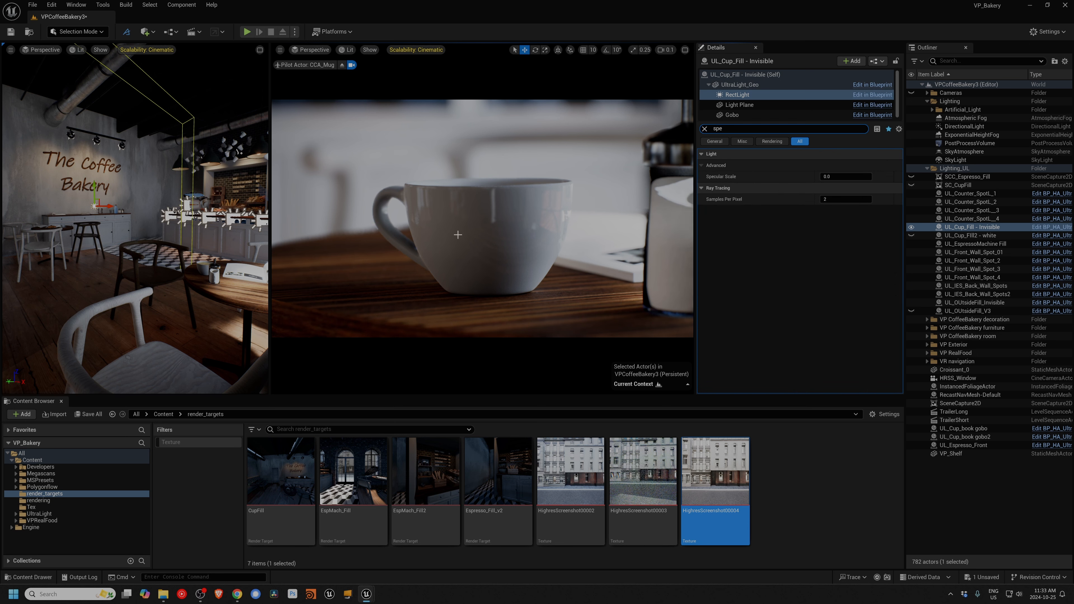
left_click(704, 128)
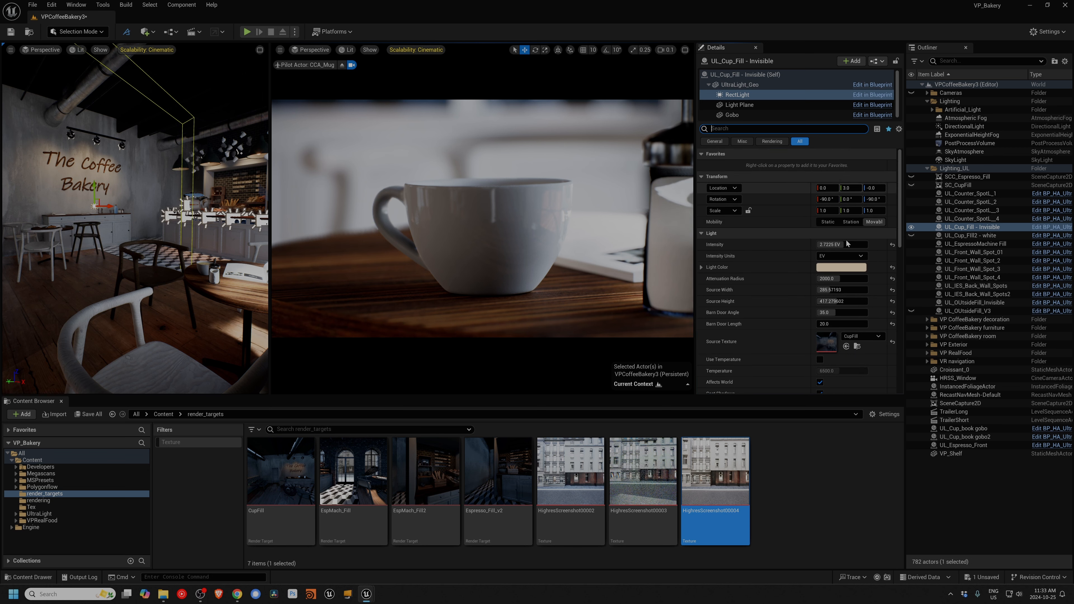
left_click(757, 75)
left_click(820, 244)
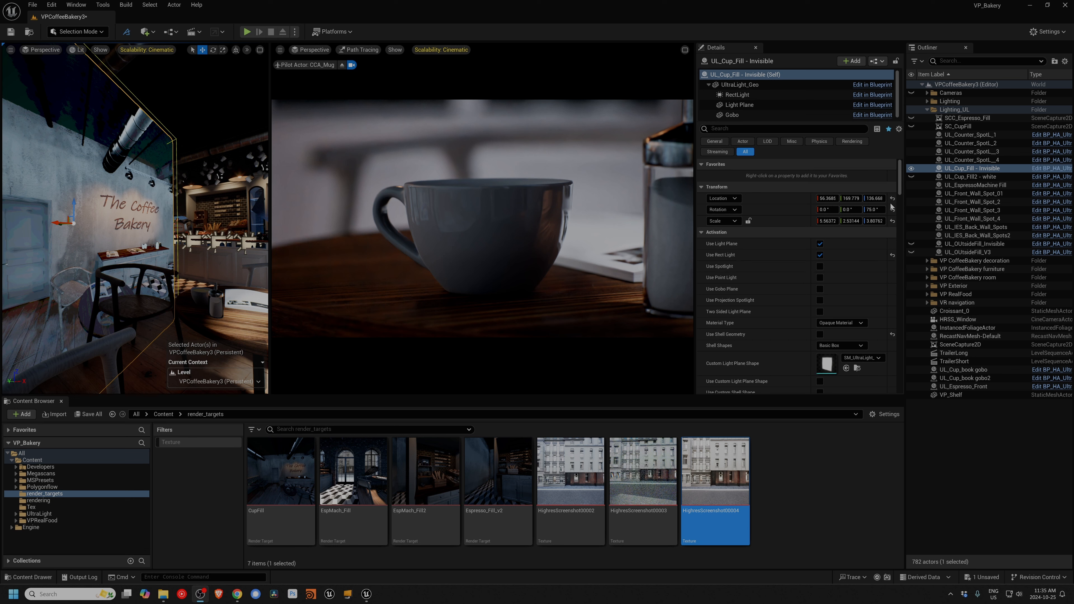
Step: Try Light Plane Intensity values of 2.5, 3 and 6 on UL_Cup_Fill - Invisible, and return it to 3
left_click_drag(898, 186, 901, 208)
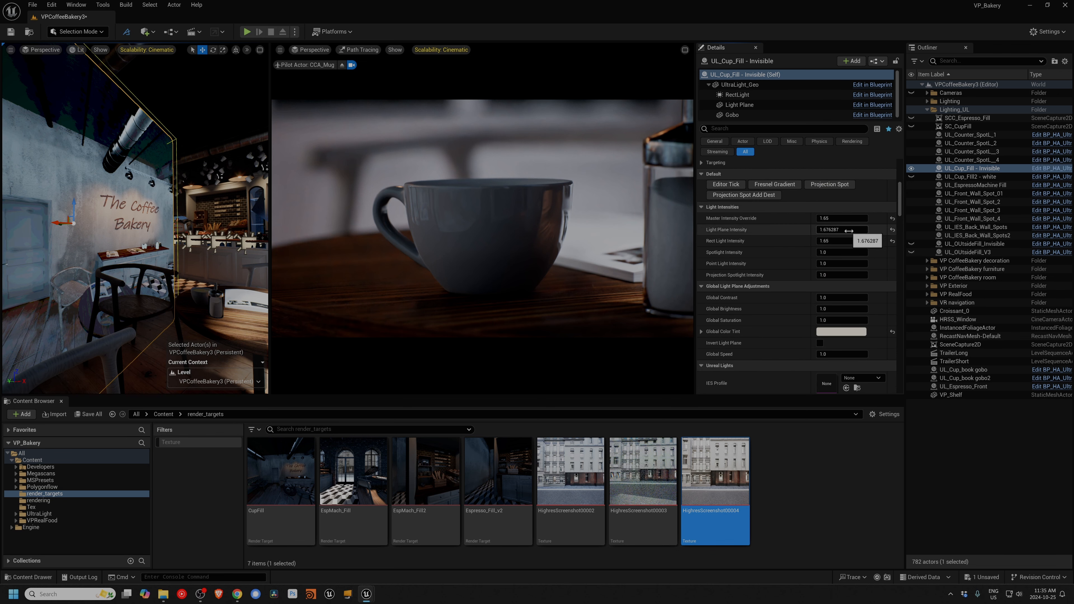
left_click(840, 230)
type("2.5")
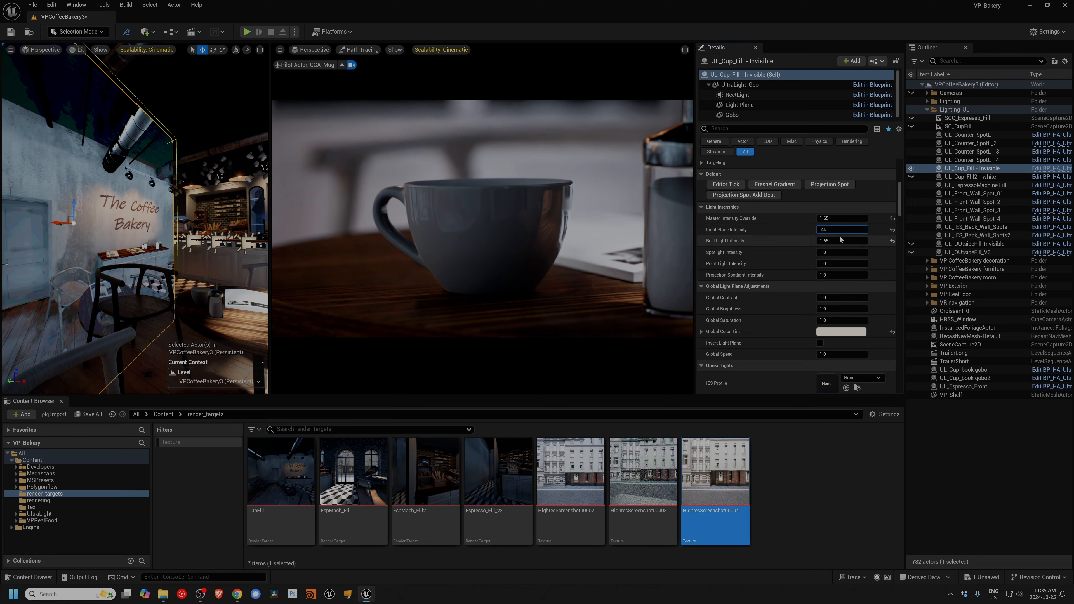
key("Return")
type("3")
key("Return")
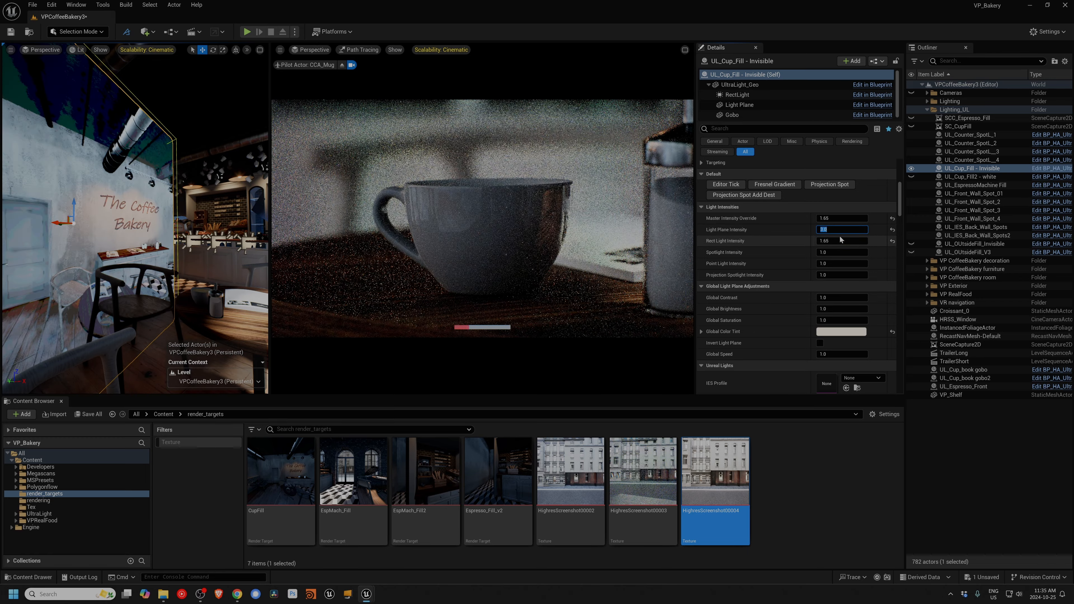
type("6")
key("Return")
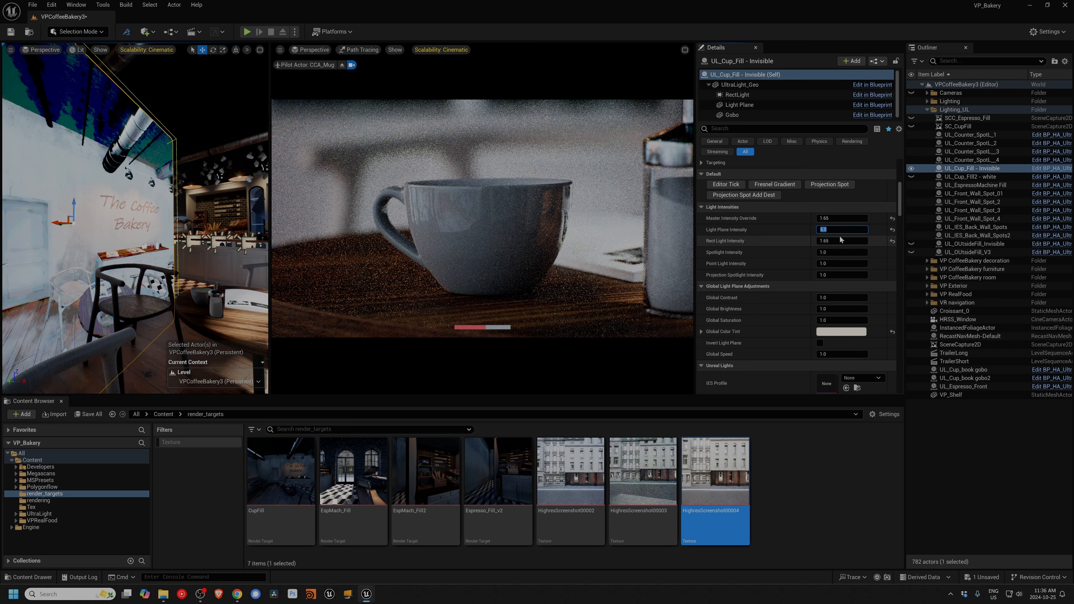
type("3")
key("Return")
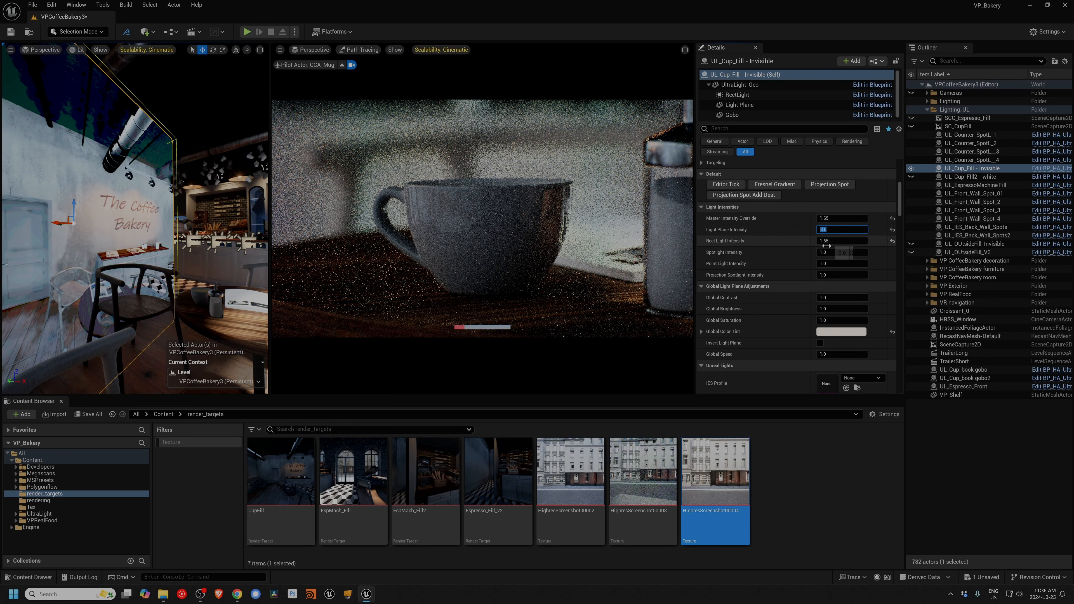
Step: Try a Rect Light Intensity of 3 on the cup fill light, and lower it to 1.6
left_click(827, 241)
type("3")
key("Return")
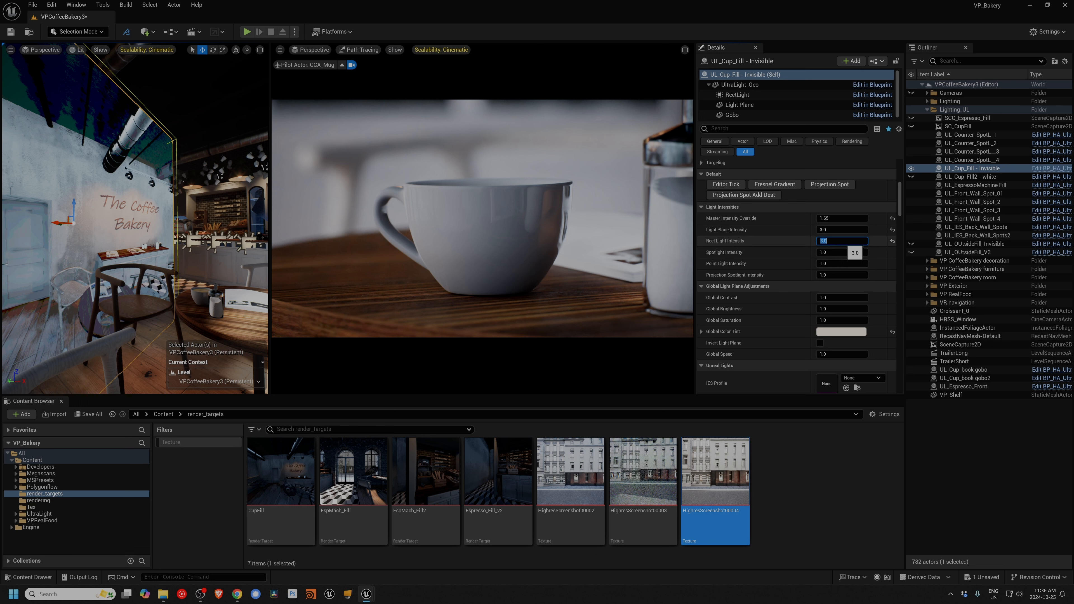
type("1")
key("Return")
Step: Set the cup fill's Light Plane Intensity to 1 and its Rect Light Intensity to 2.2
left_click(832, 230)
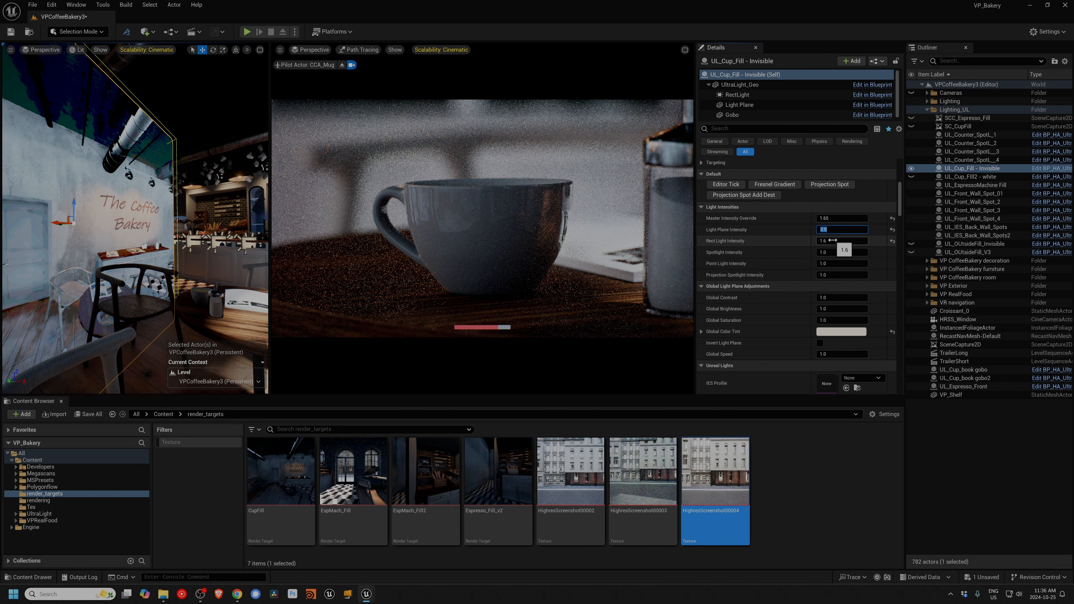
type("1")
key("Return")
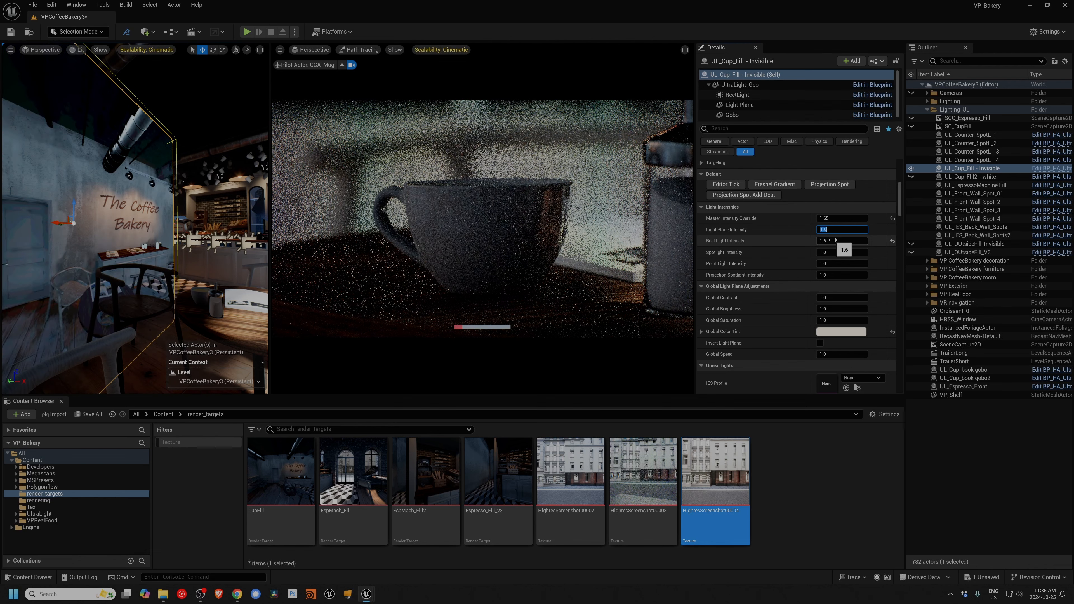
left_click(833, 241)
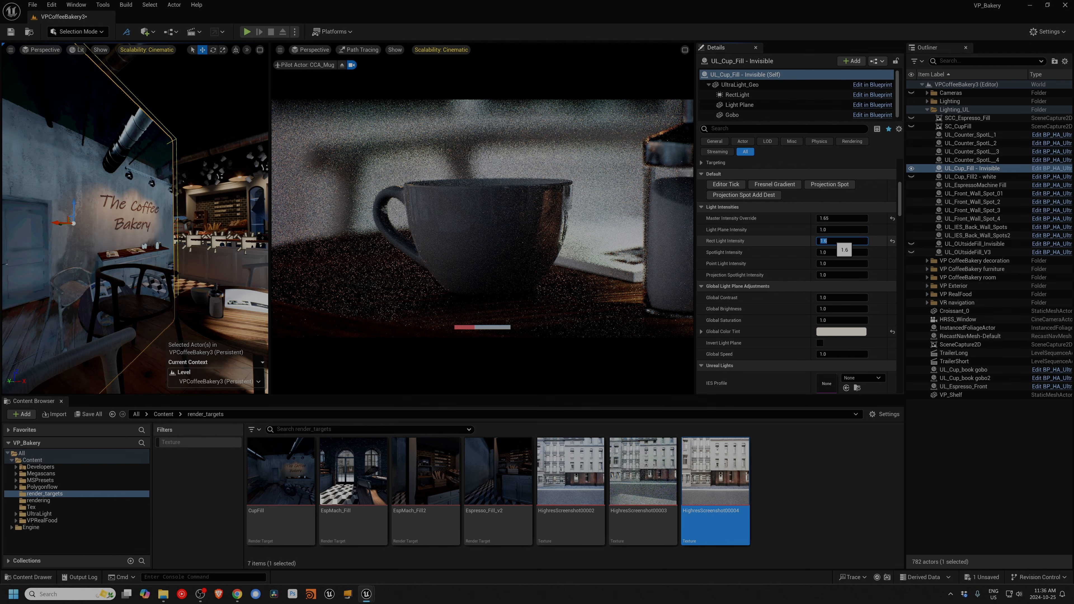
type("2.2")
key("Return")
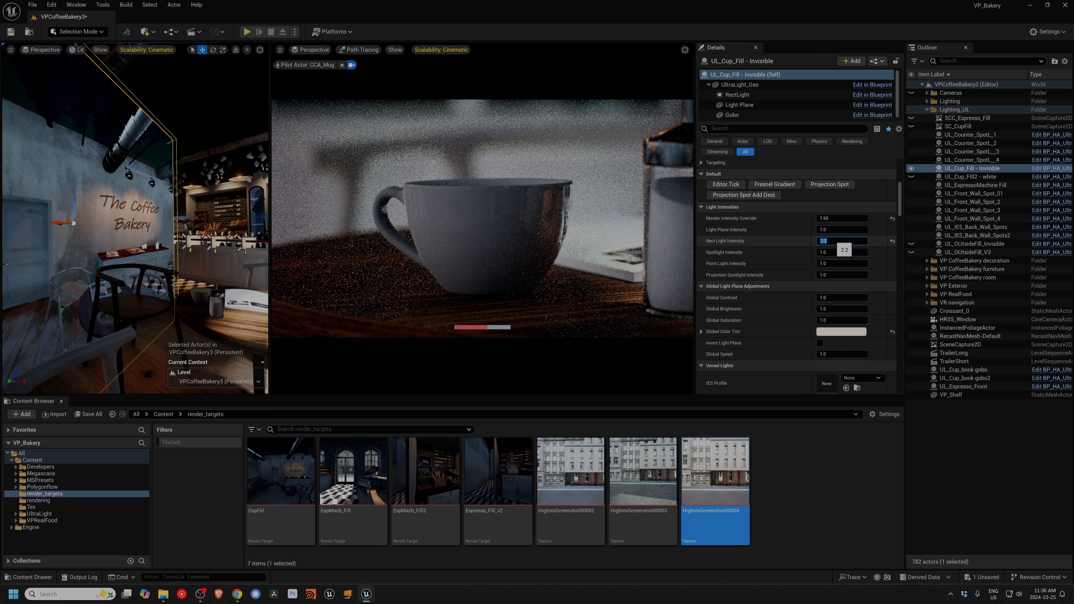
Step: Try Master Intensity Override values of 2.25, 2 and 1.7 on the cup fill light
left_click(833, 218)
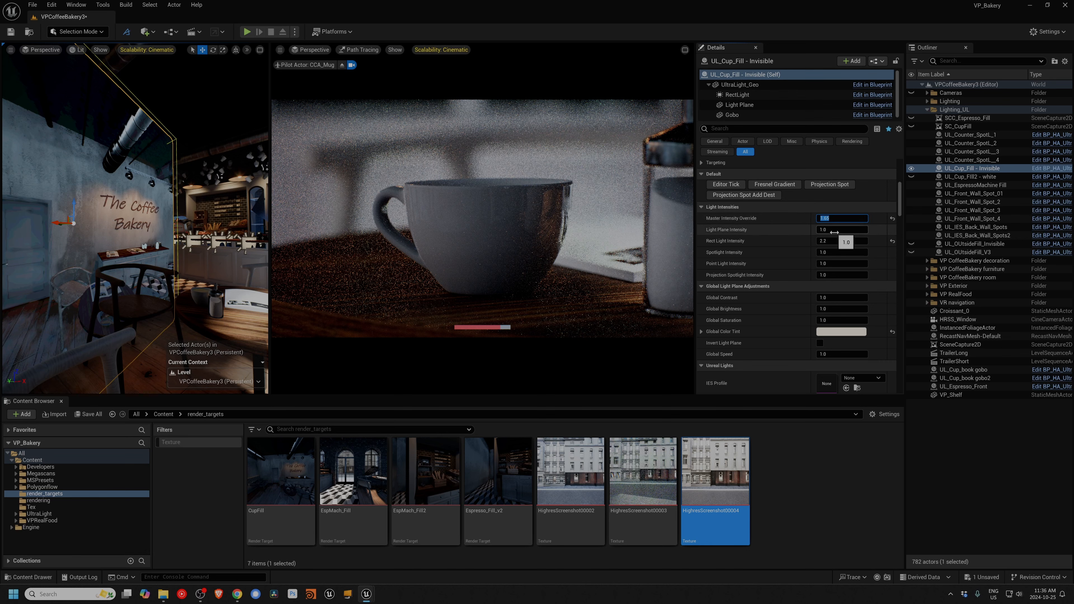
type("2.25")
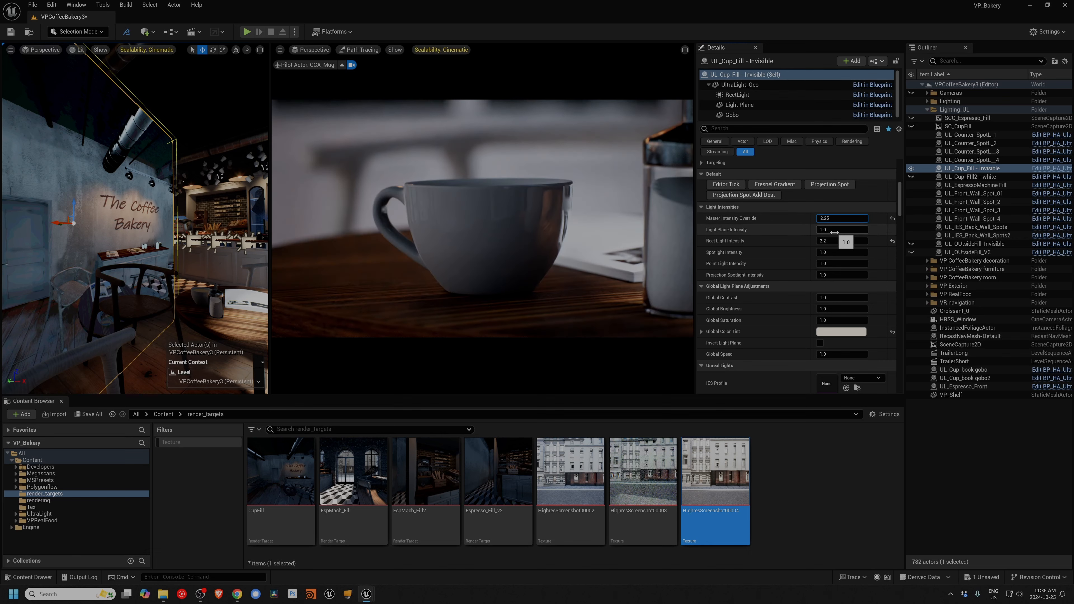
key("Return")
type("2")
key("Return")
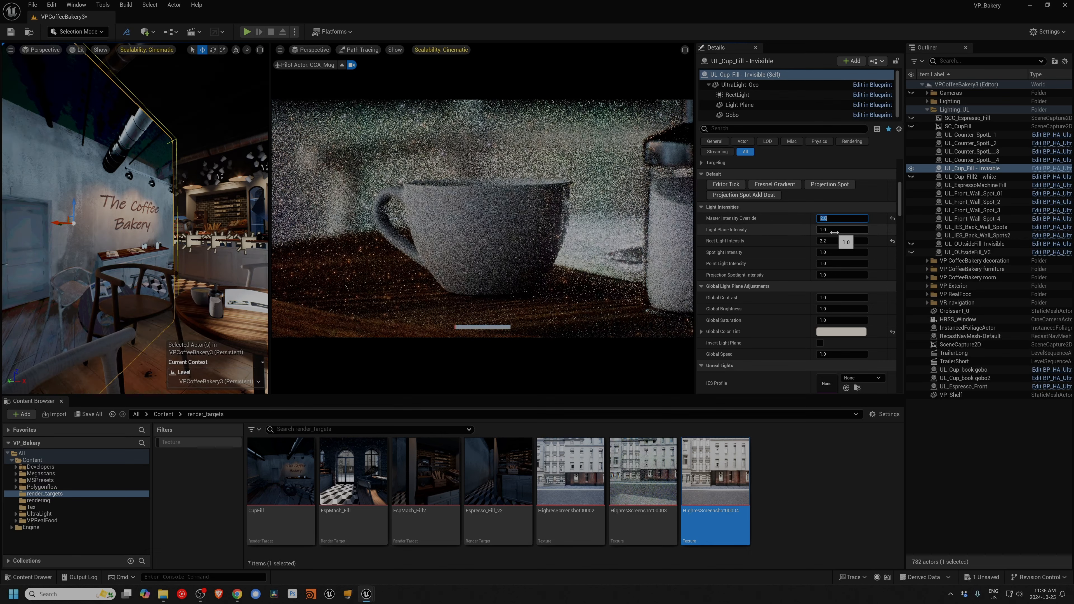
type("1.7")
key("Return")
Step: Set the cup fill's Light Plane Intensity to 1.2, Rect Light Intensity to 2 and Master Intensity Override to 1.9
key("Tab")
type("1.2")
key("Tab")
type("2")
key("Return")
left_click(822, 222)
type("1.9")
key("Return")
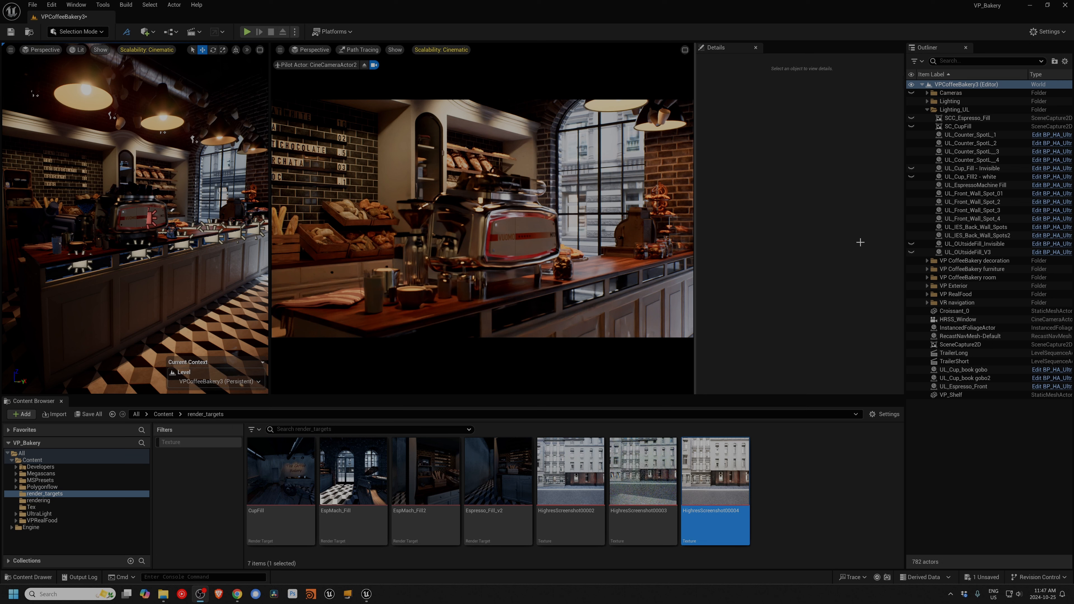
Step: Expand the Lighting folder in the level's object hierarchy
left_click(927, 102)
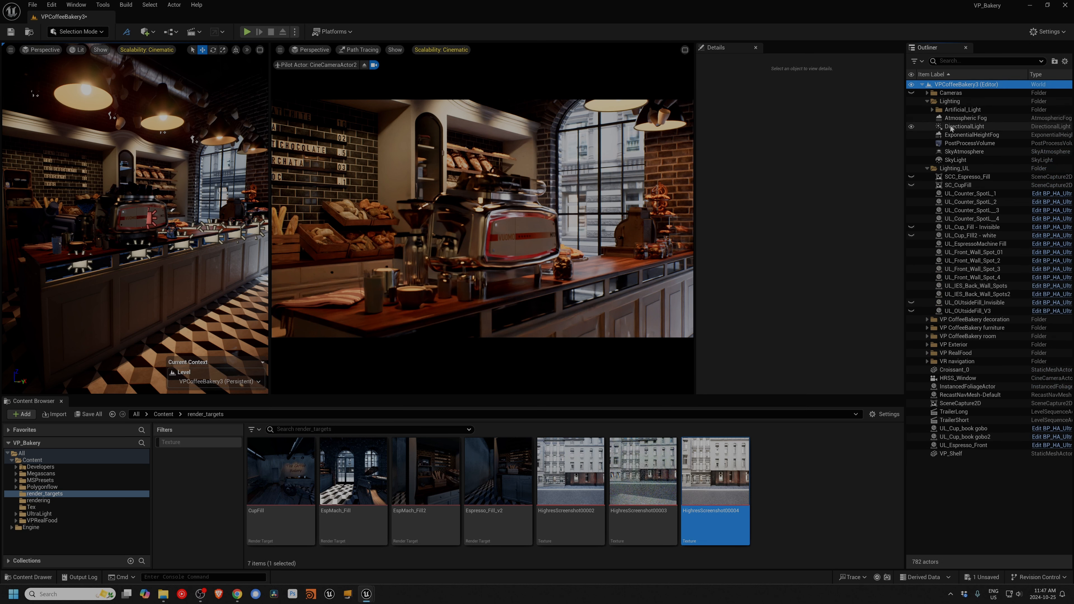
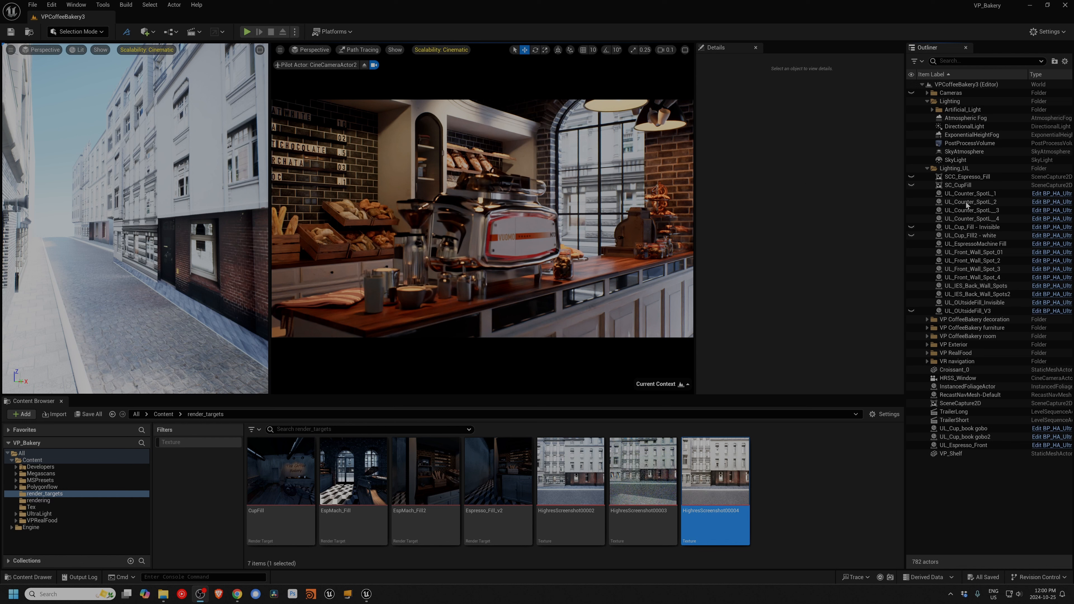
Step: Delete the UL_OUtsideFill_Invisible light from the Lighting_UL folder
left_click(967, 177)
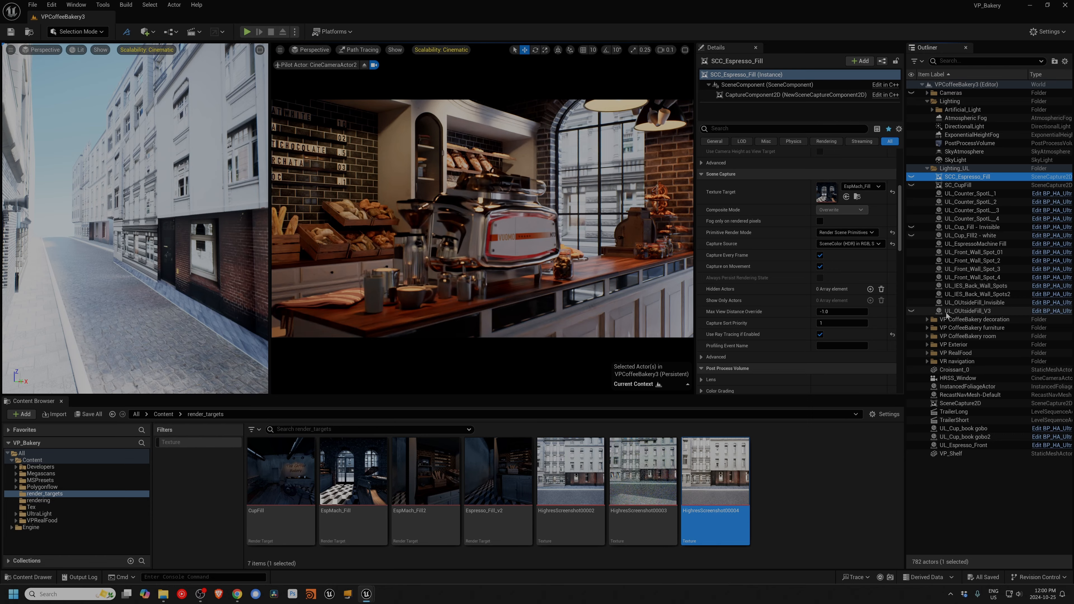
left_click(952, 303)
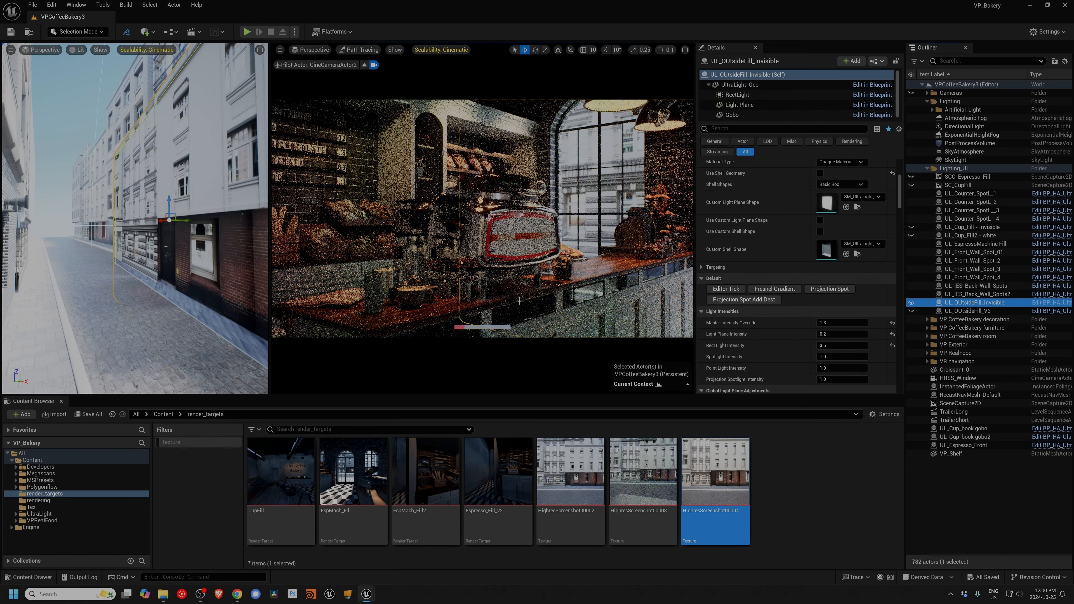
key("Delete")
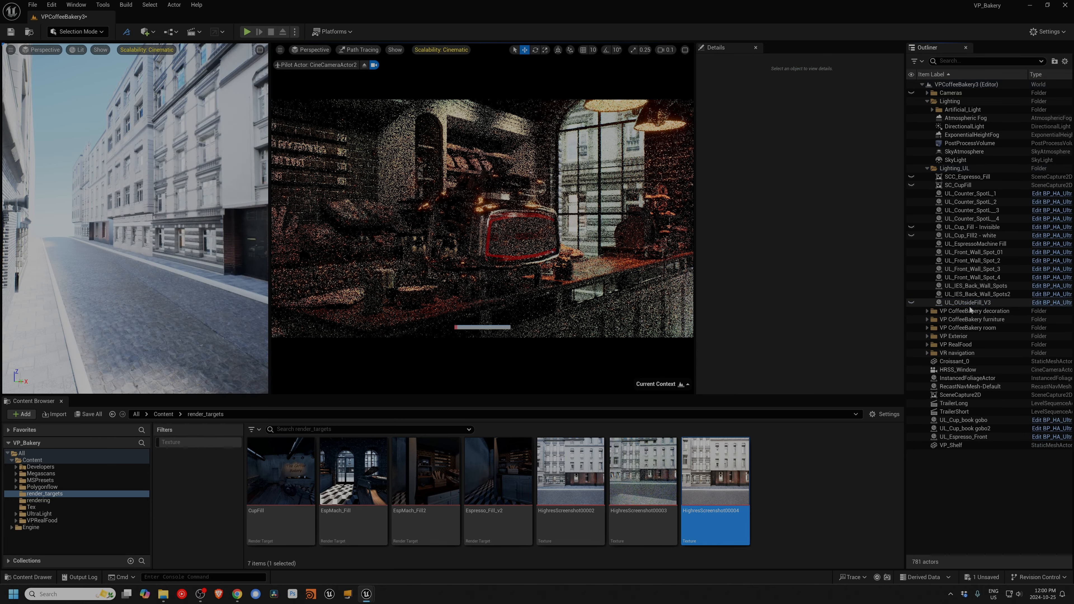
Step: Maximize the exterior viewport, face the brick facade's window across the street, and create a Cine Camera Actor from that view
left_click(963, 303)
left_click(260, 50)
scroll(782, 270, "up", 5)
right_click_drag(289, 202, 290, 202)
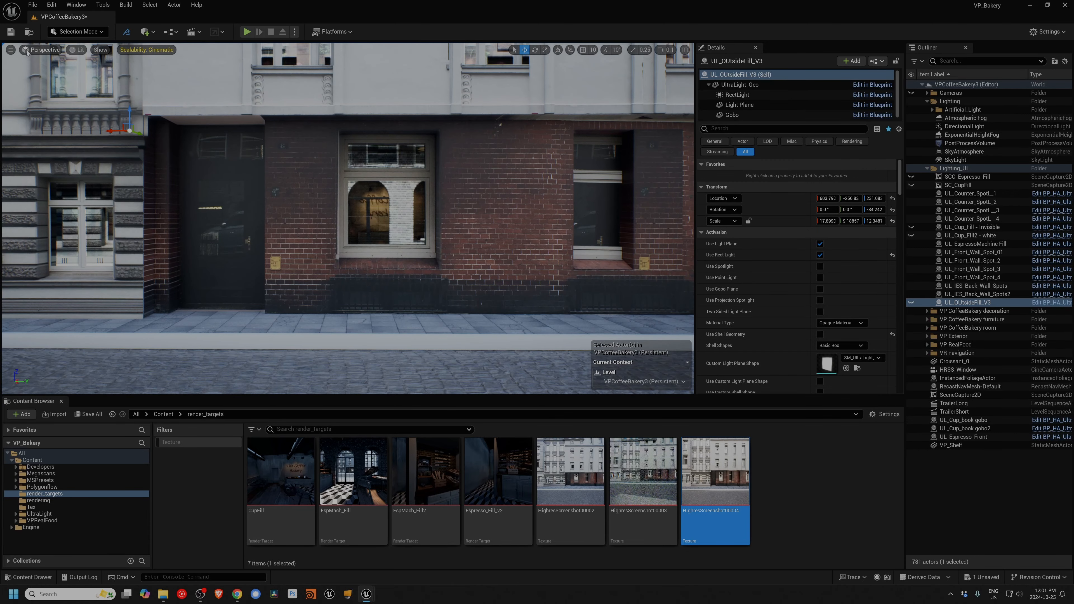
left_click(10, 49)
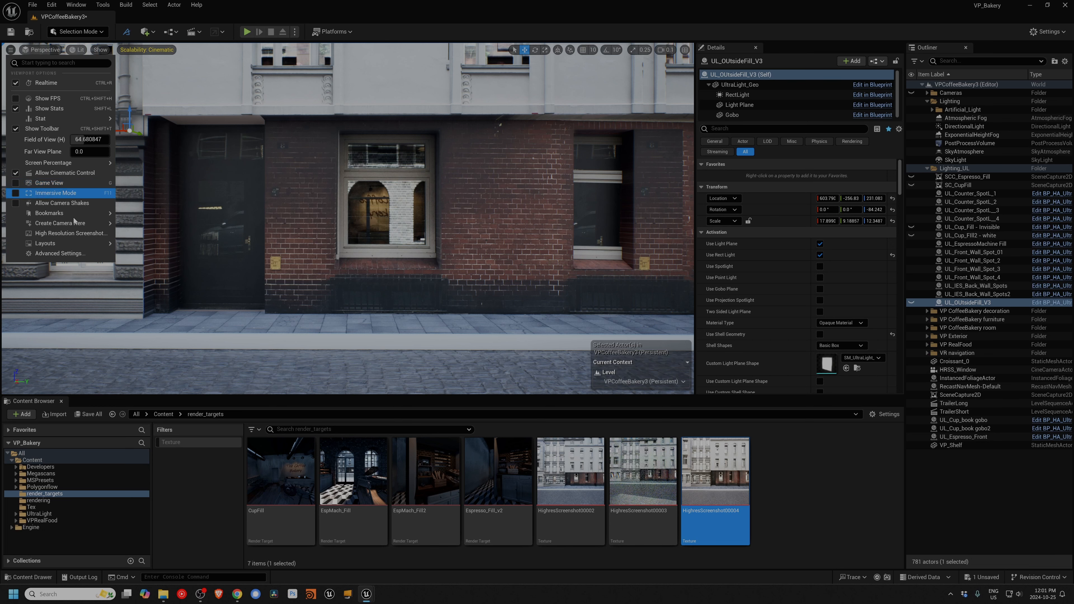
mouse_move(76, 223)
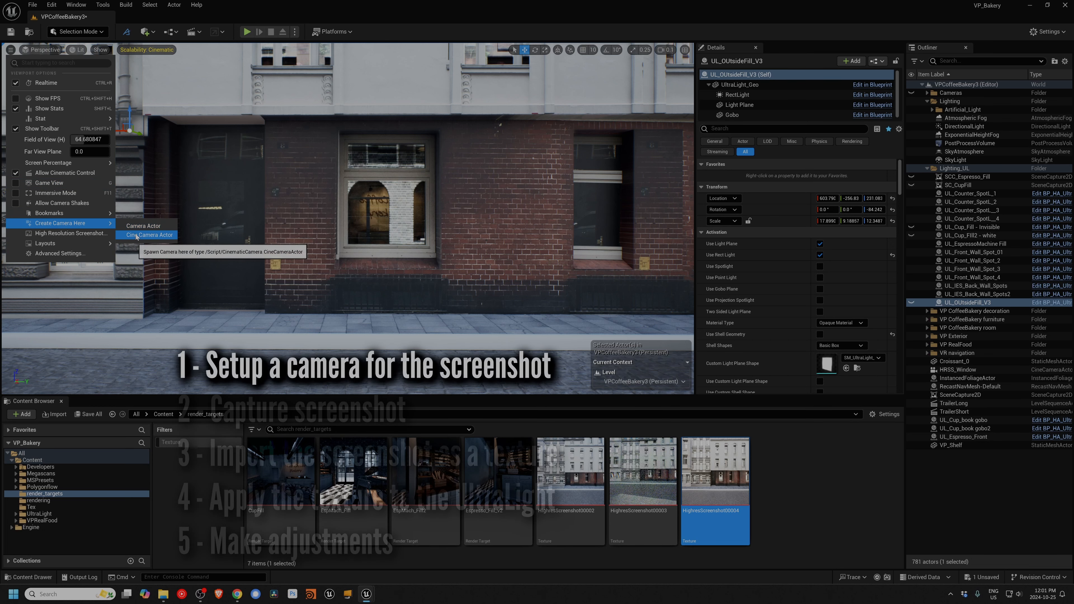
left_click(136, 235)
Step: Rename the new cine camera as CCA_HRSS_Window2
left_click(947, 362)
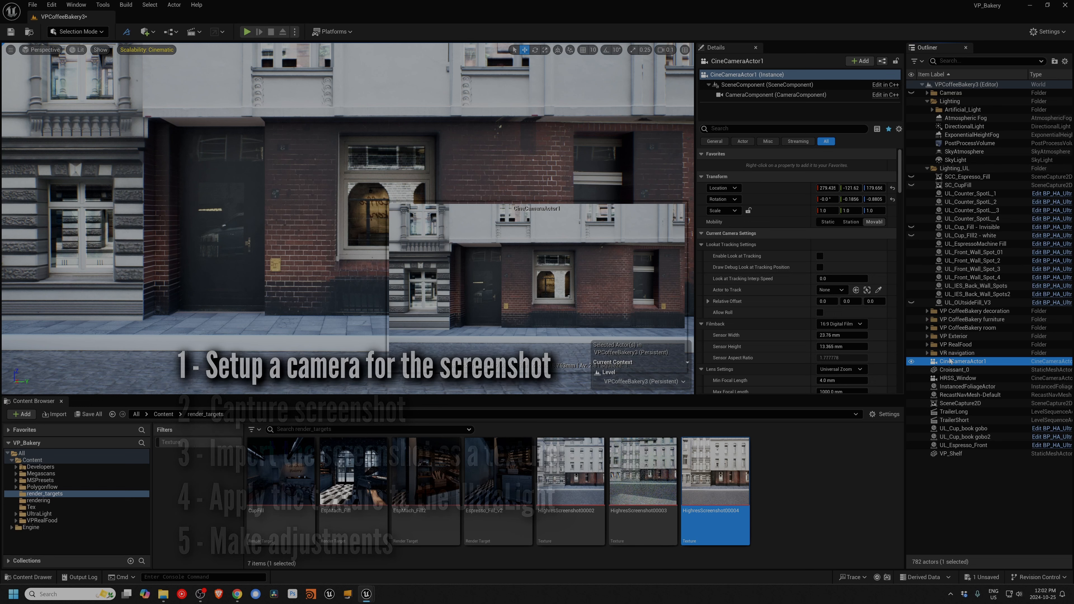
left_click(949, 362)
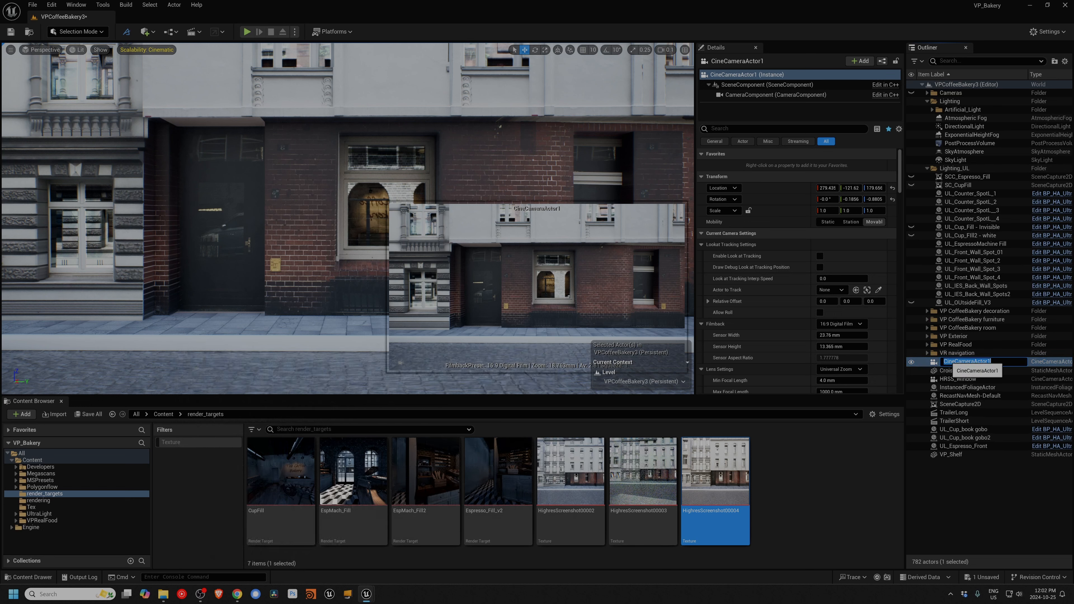
type("CCA ")
type("HRSS_Window2")
key("Return")
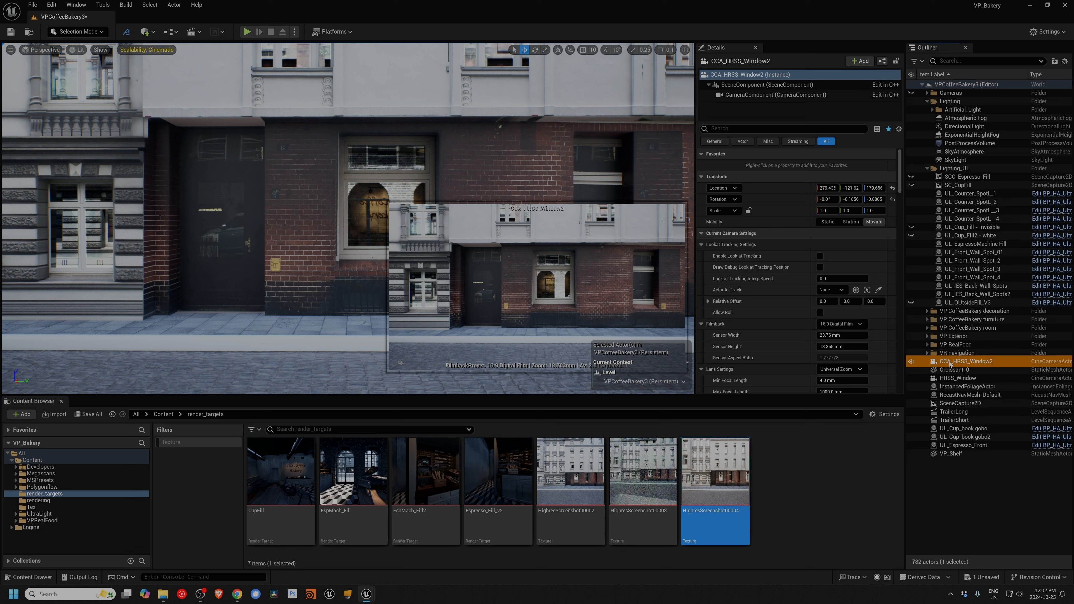
Step: Look through the CCA_HRSS_Window2 camera in the exterior viewport and restore the two-viewport layout
left_click(39, 50)
mouse_move(63, 129)
left_click(164, 172)
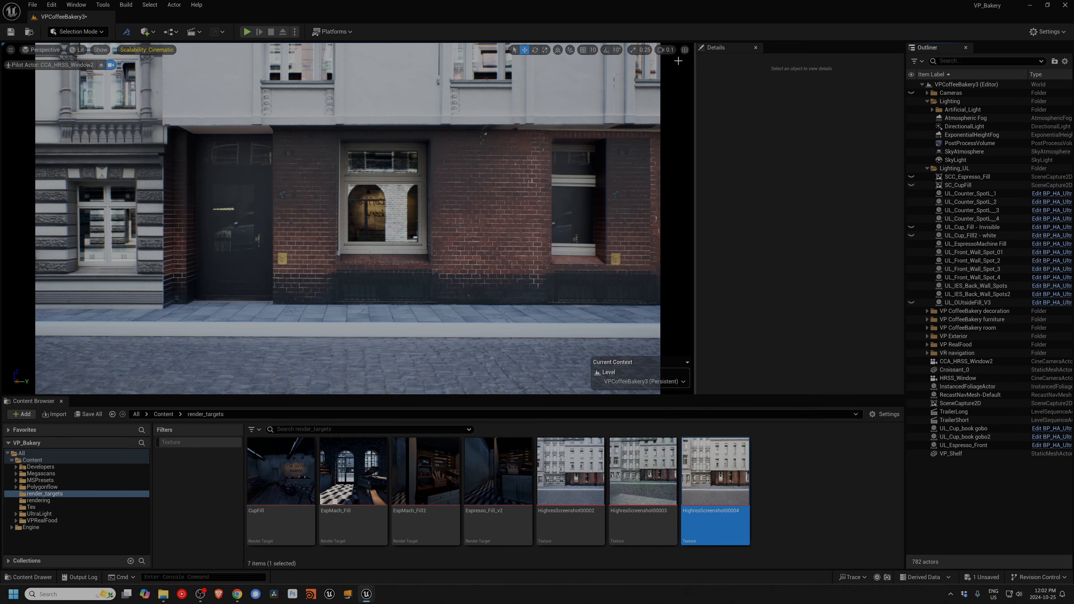
left_click(684, 50)
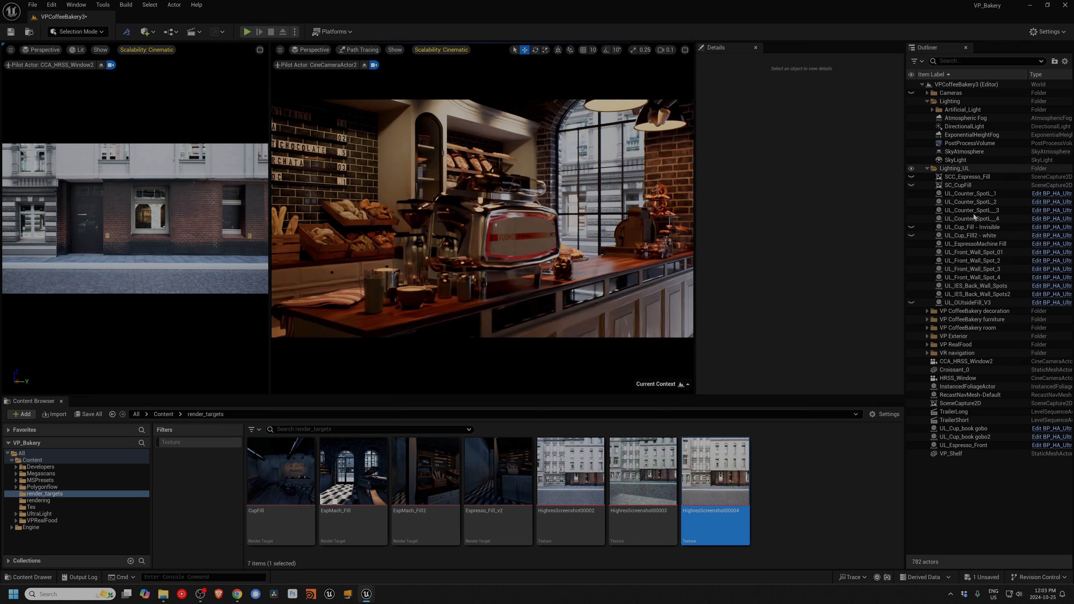
Step: Try a Current Focal Length of 16 on the CCA_HRSS_Window2 camera
left_click(960, 362)
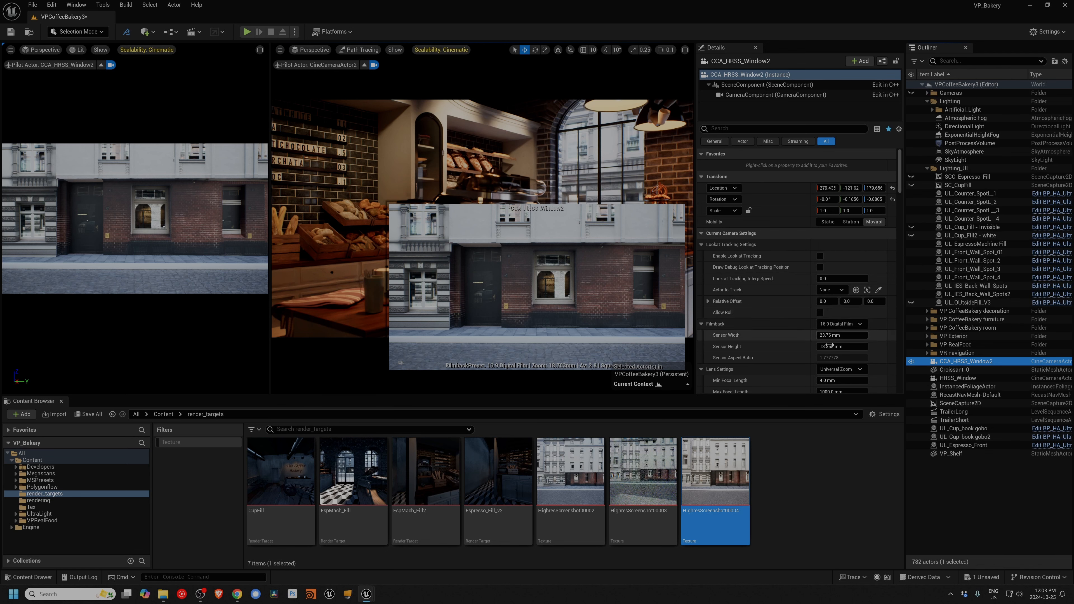
scroll(824, 271, "down", 3)
scroll(826, 297, "down", 8)
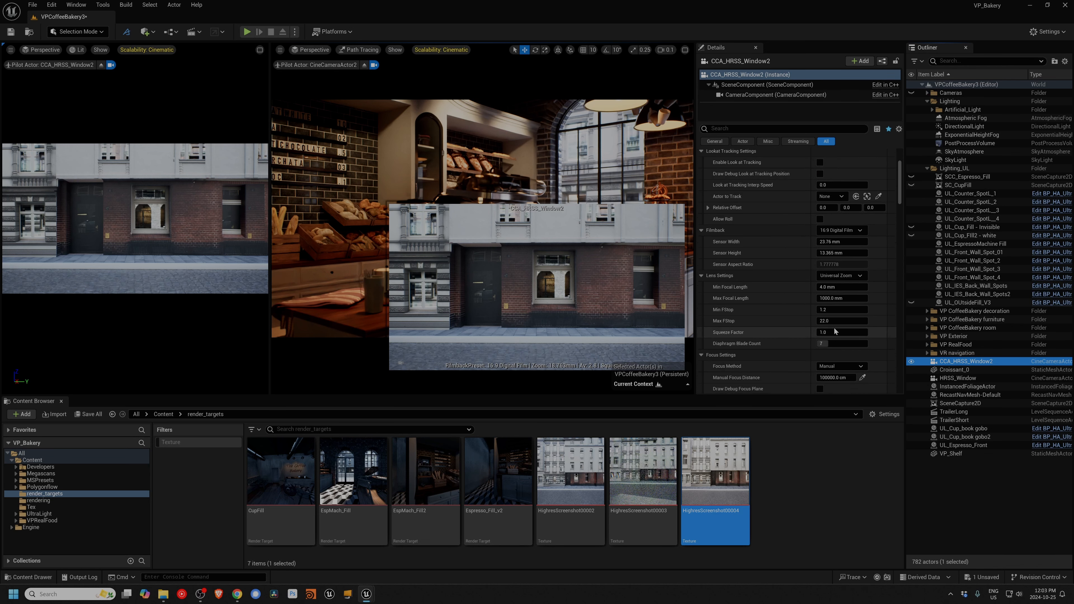
left_click(842, 365)
type("16")
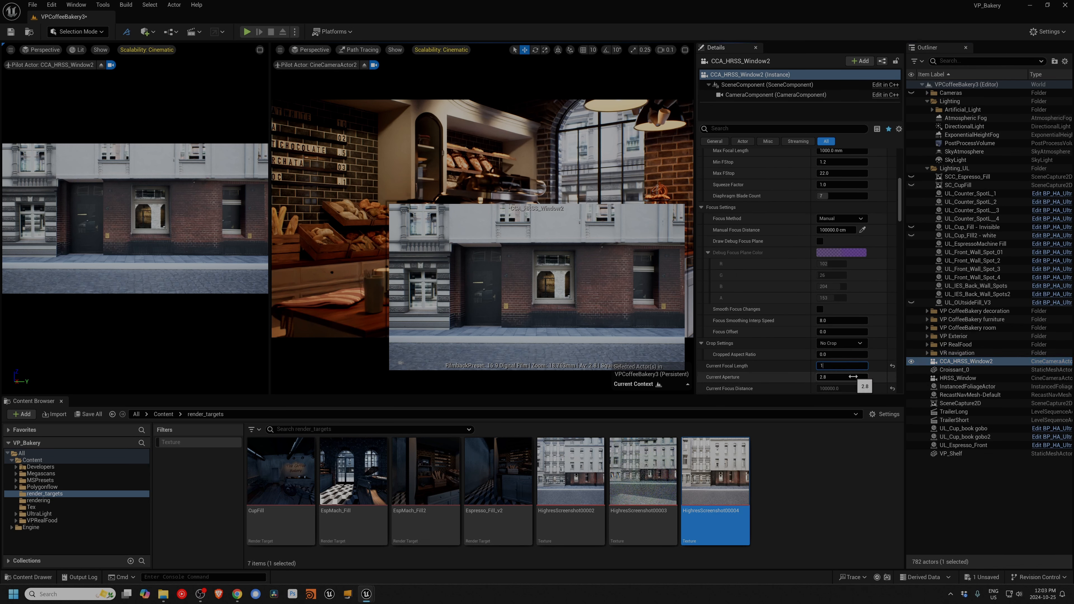
key("Return")
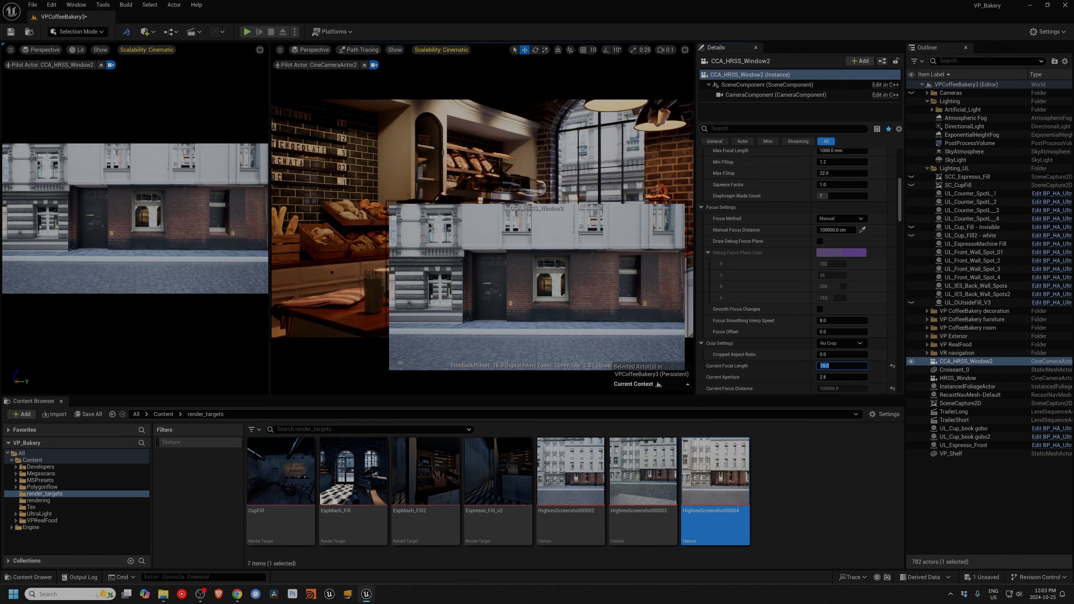
Step: Widen the exterior viewport and set the CCA_HRSS_Window2 camera's Current Focal Length to 14
left_click_drag(270, 101, 394, 101)
left_click(238, 204)
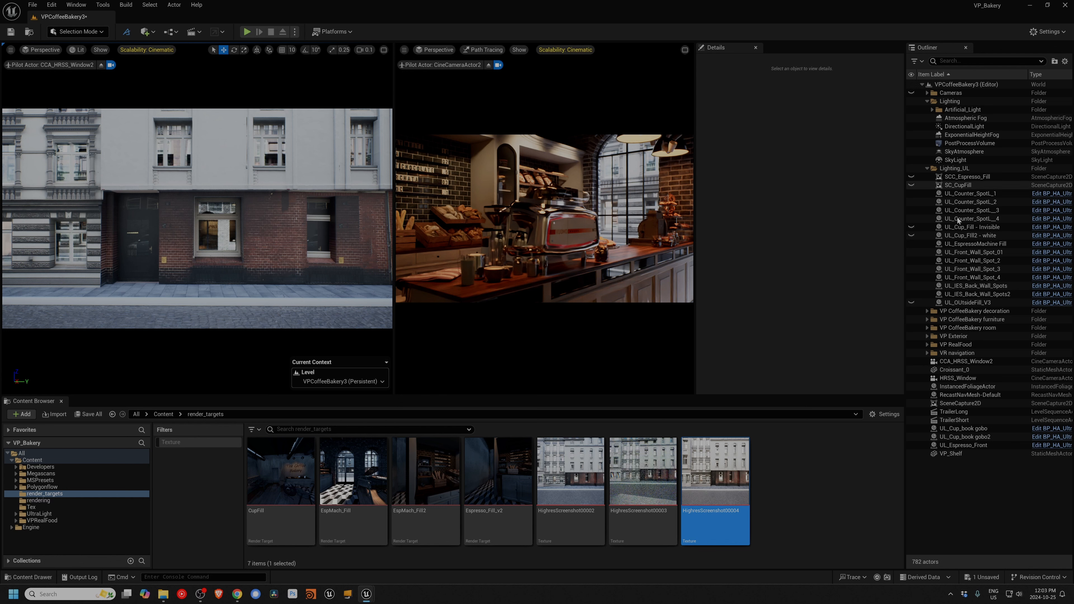
left_click(950, 362)
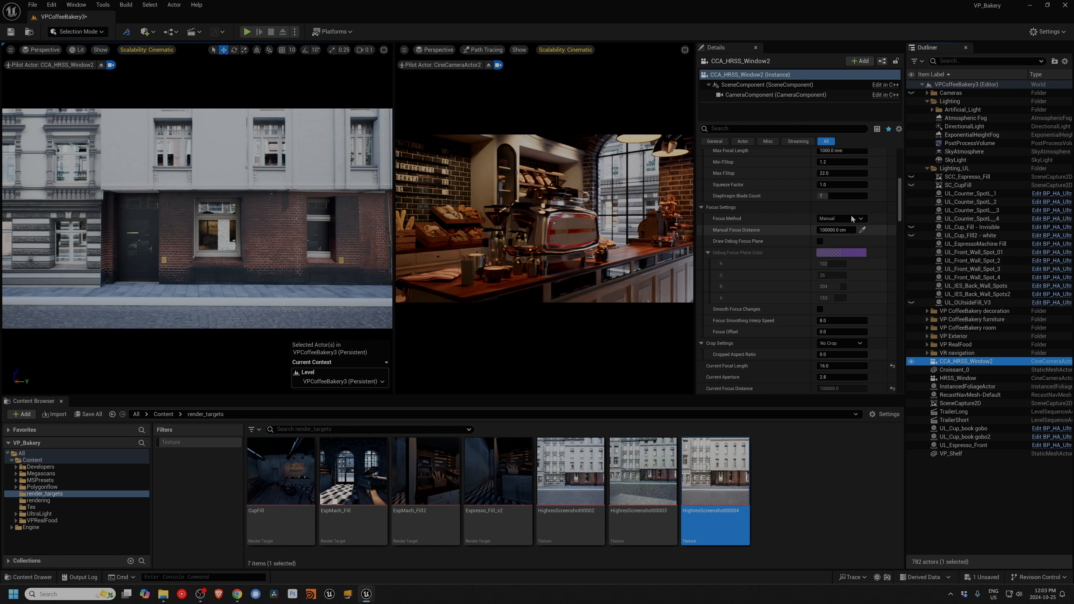
left_click(825, 365)
type("14")
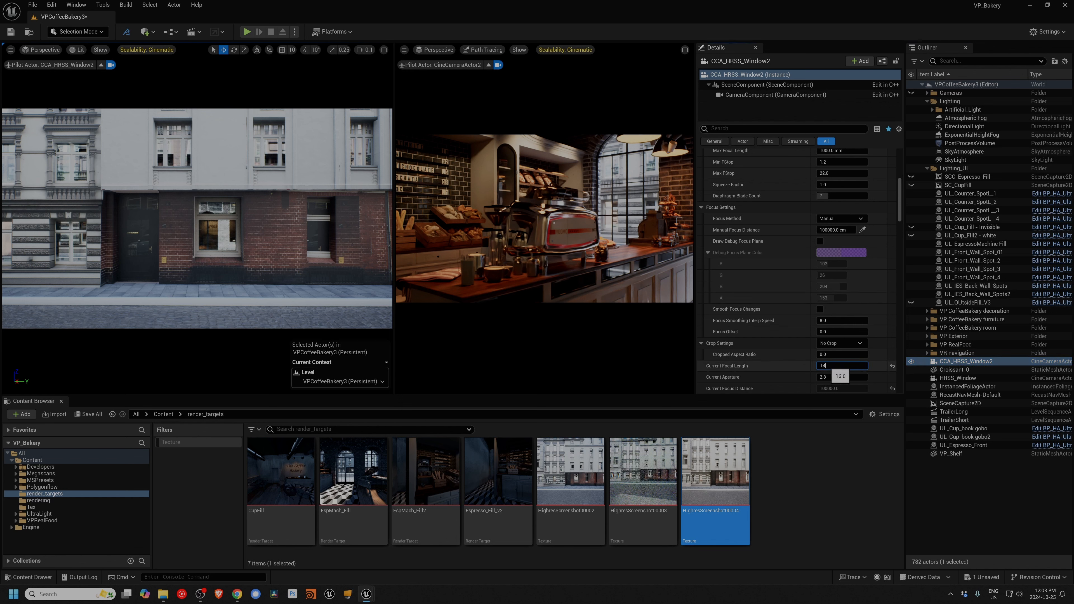
key("Return")
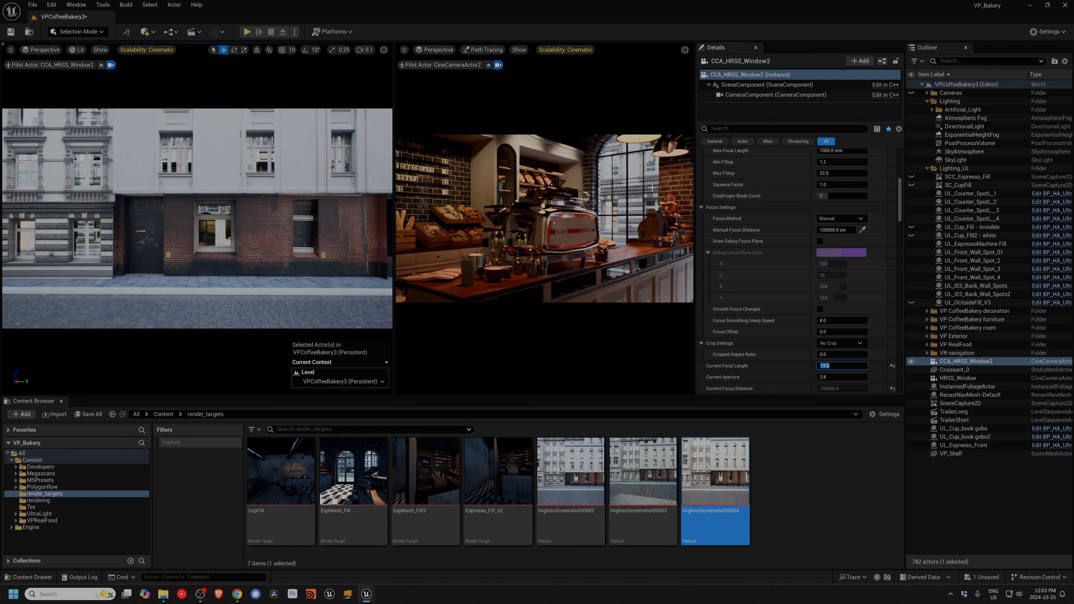
Step: Maximize the exterior camera view, find the PostProcessVolume by filtering for "post", compare the view with and without it, and leave it hidden
left_click(383, 49)
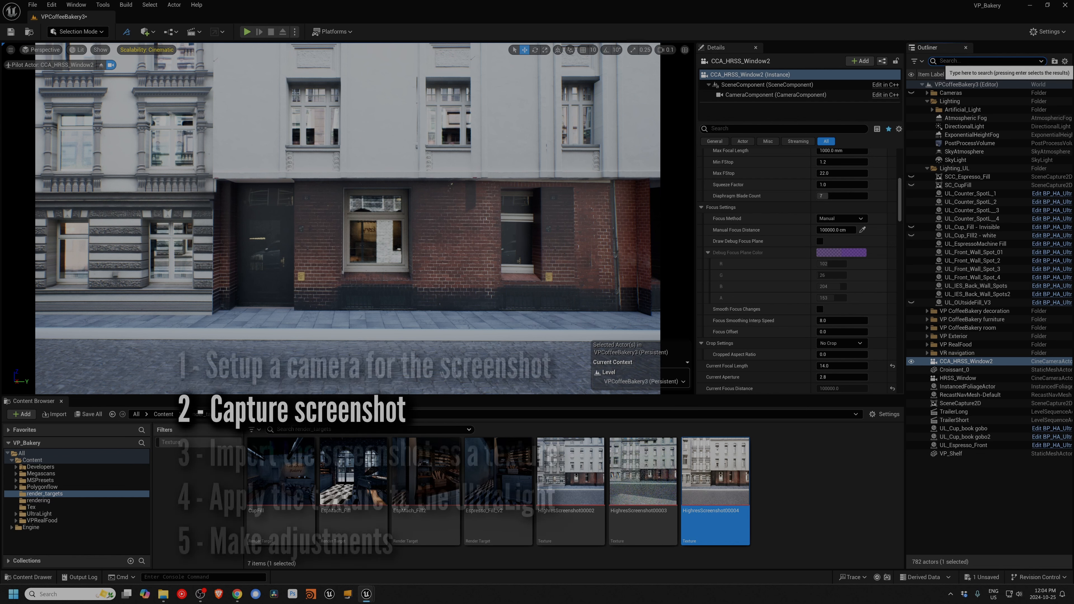
left_click(947, 62)
type("post")
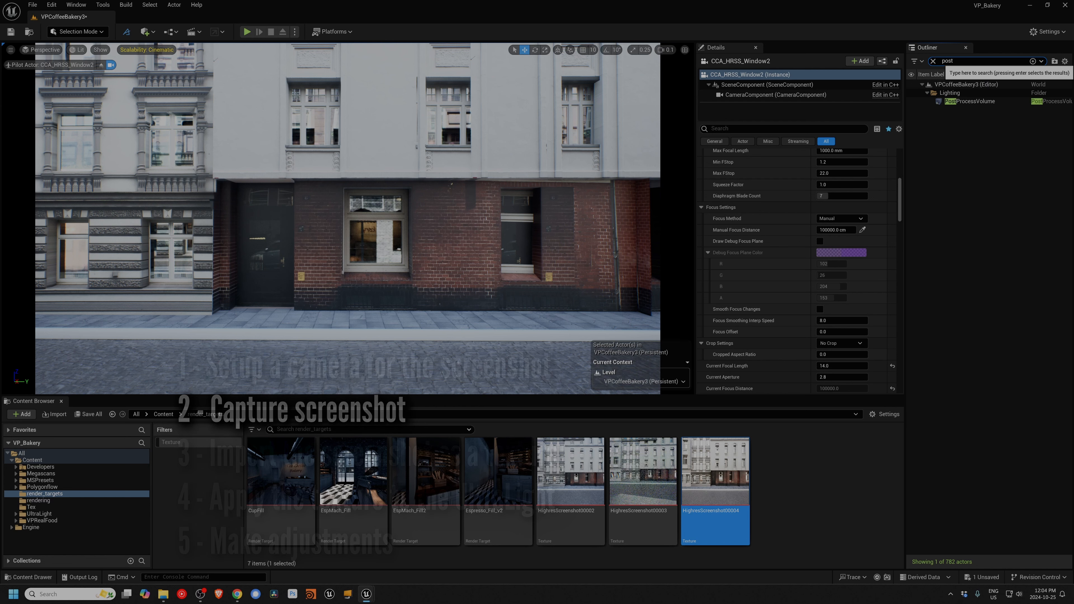
left_click(969, 102)
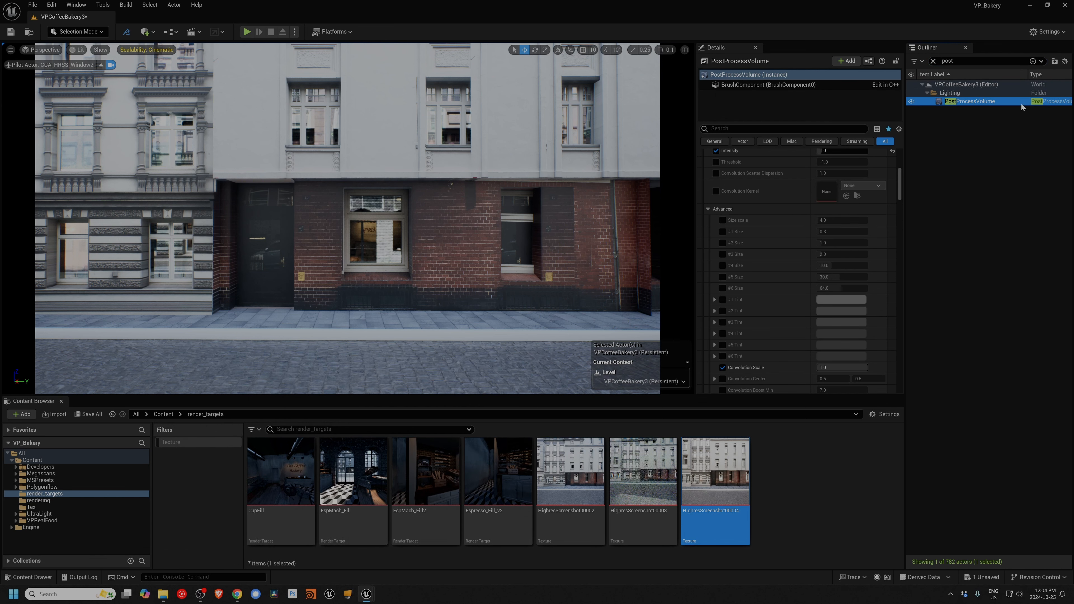
left_click(910, 102)
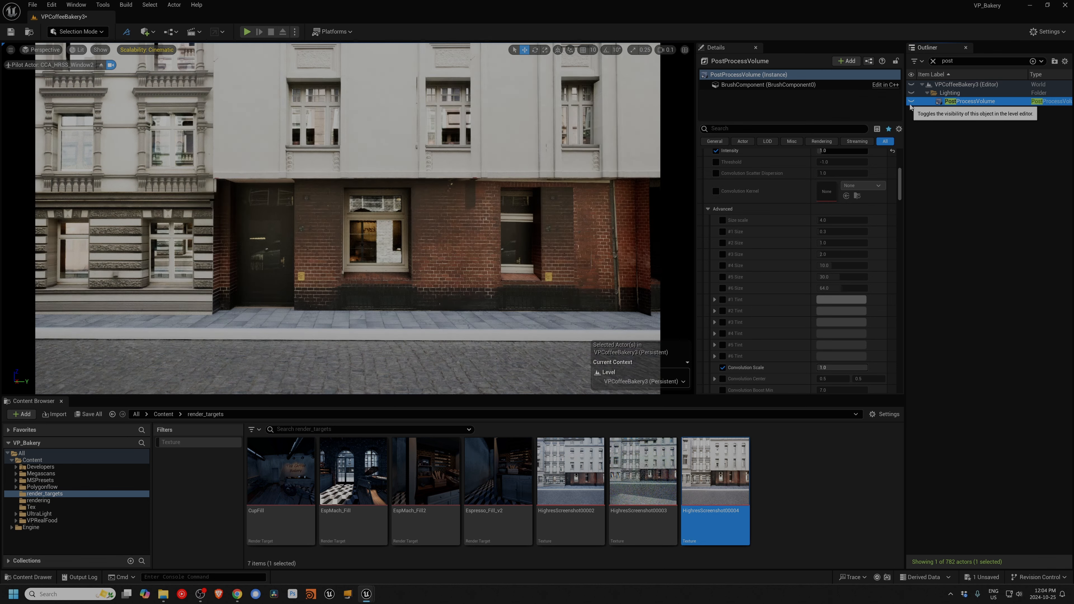
left_click(911, 102)
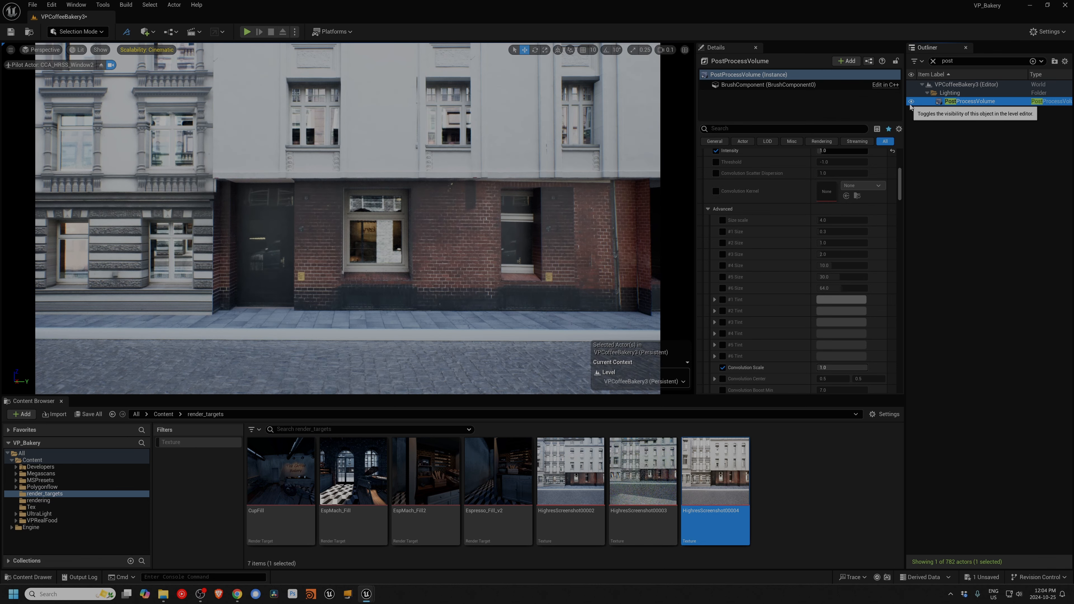
left_click(910, 103)
left_click(910, 103)
left_click(910, 102)
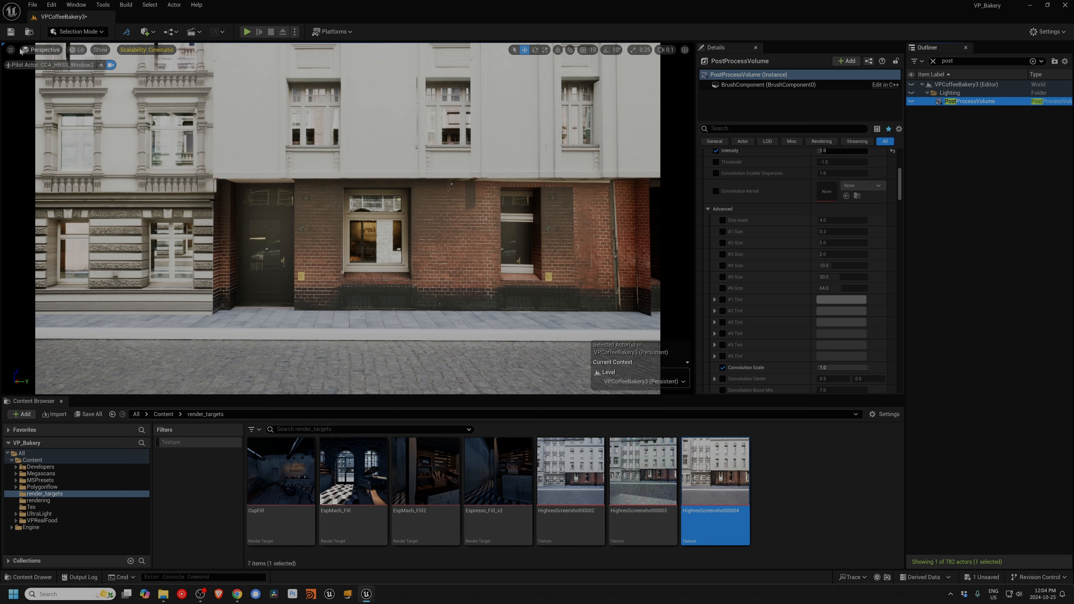
Step: Capture a high resolution screenshot of the facade with the exterior viewport in Path Tracing mode and a size multiplier of 1.0
left_click(10, 50)
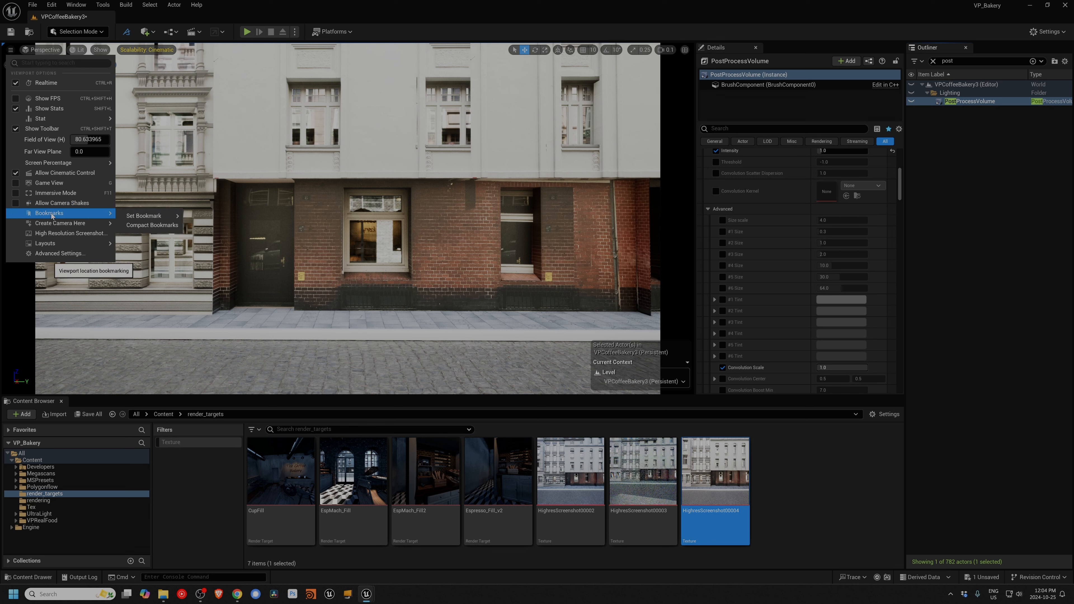
left_click(51, 234)
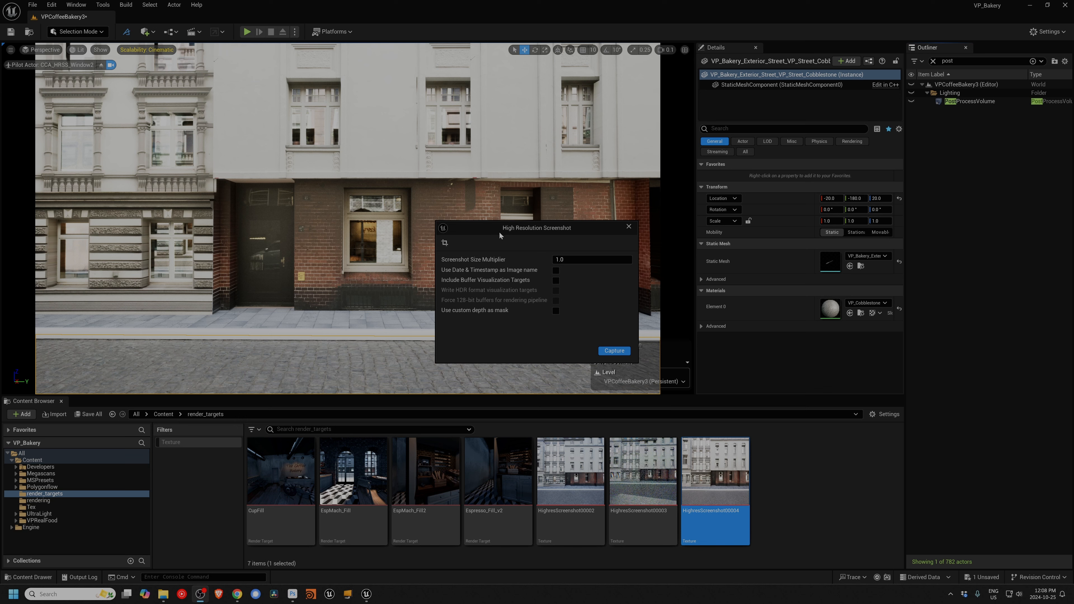
left_click(77, 50)
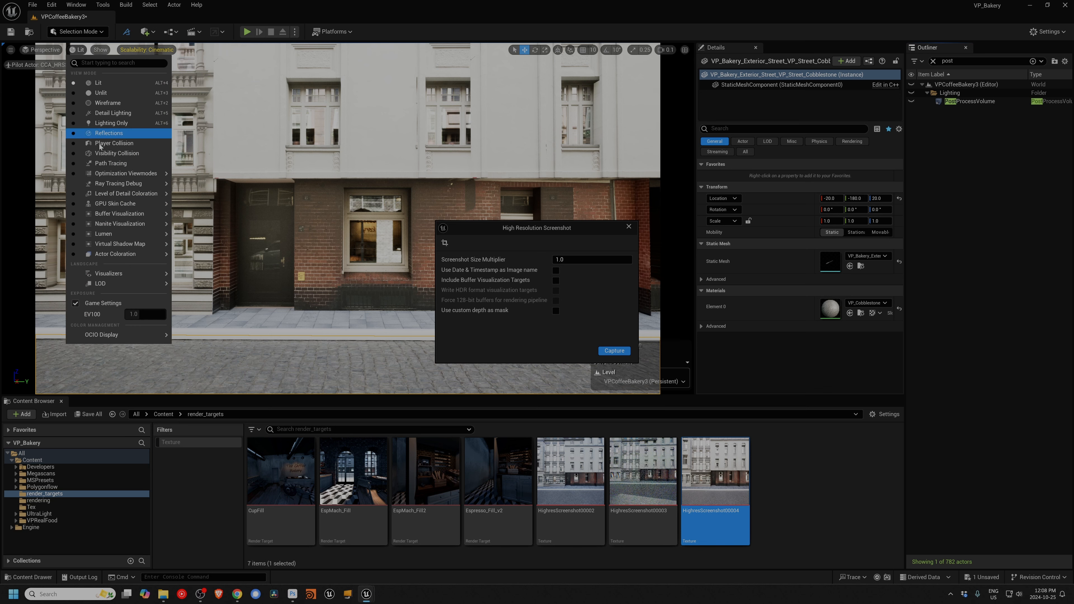
left_click(104, 164)
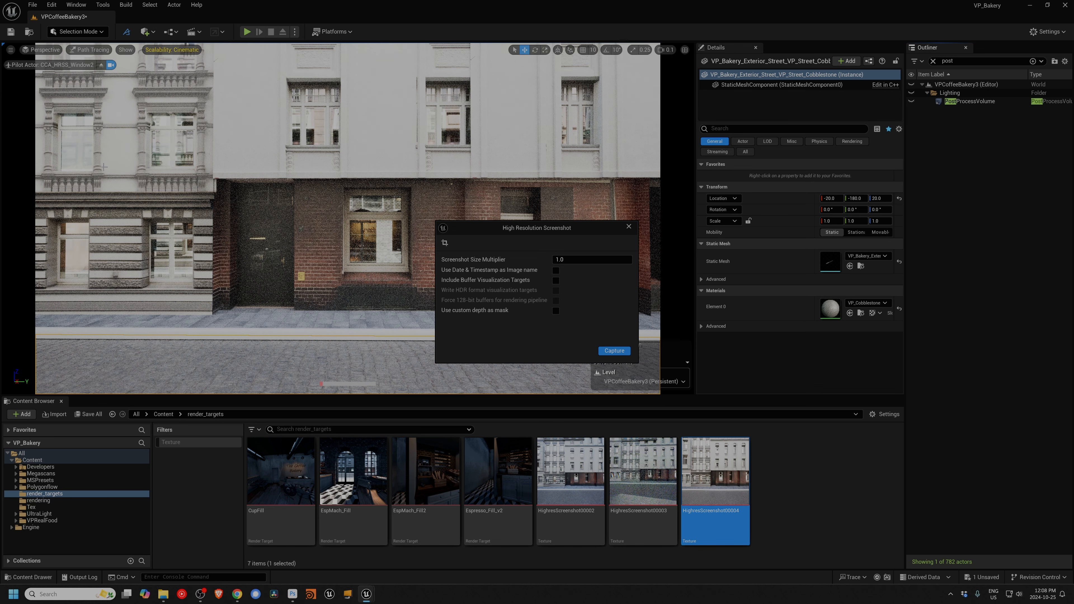
left_click(614, 352)
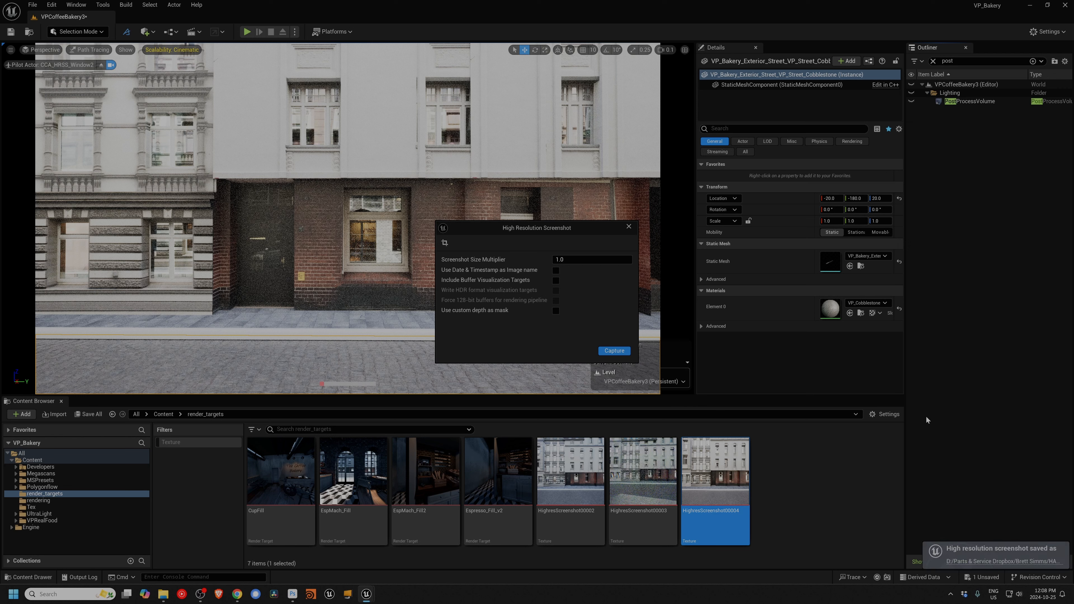
Step: Inspect the saved HighresScreenshot00008.png in Photoshop and close both open images
left_click(979, 563)
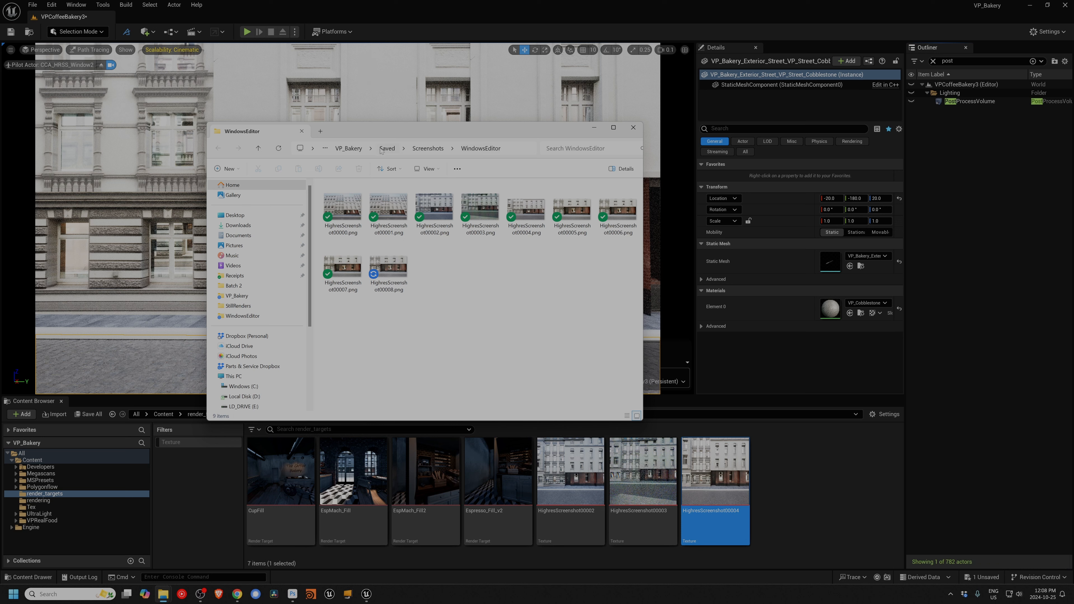
double_click(404, 269)
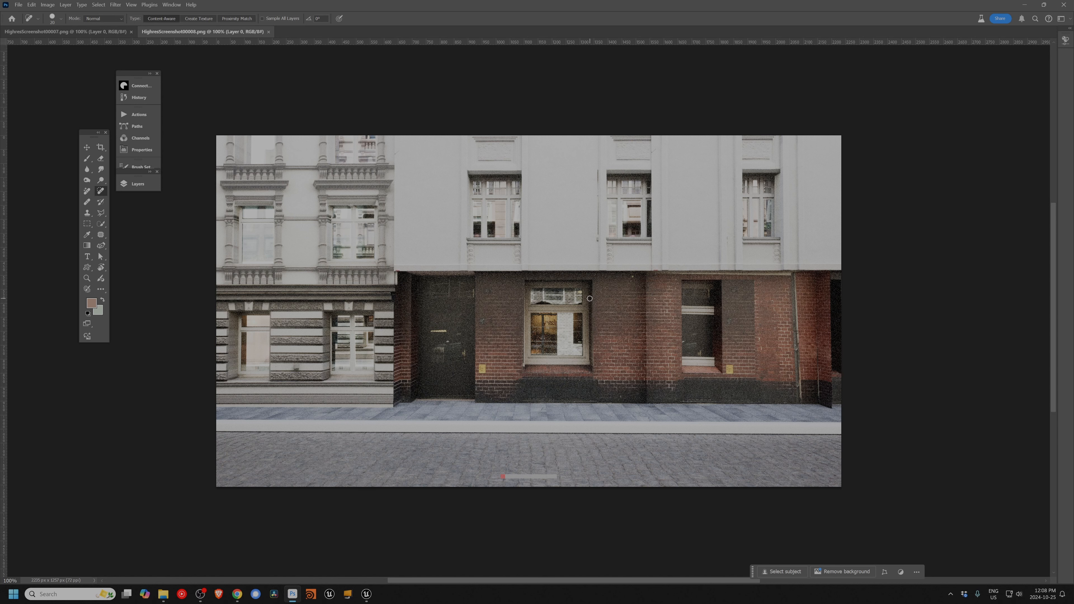
key("ctrl+w")
key("ctrl+w")
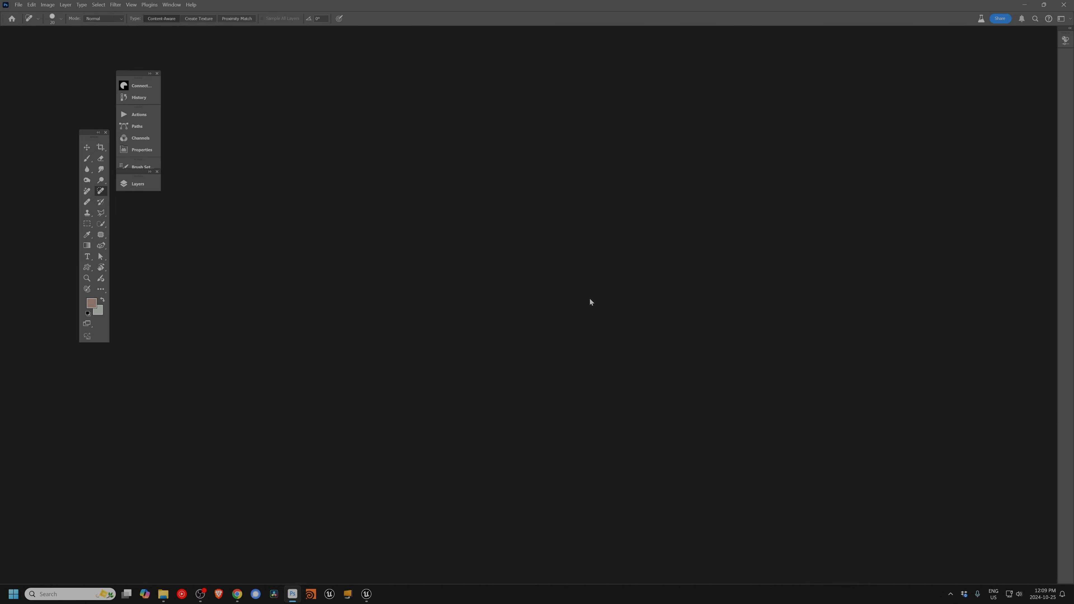
Step: Switch back to Unreal Editor and set the console variable r.HighresScreenshotDelay to 10
key("alt+Tab")
key("alt+Tab")
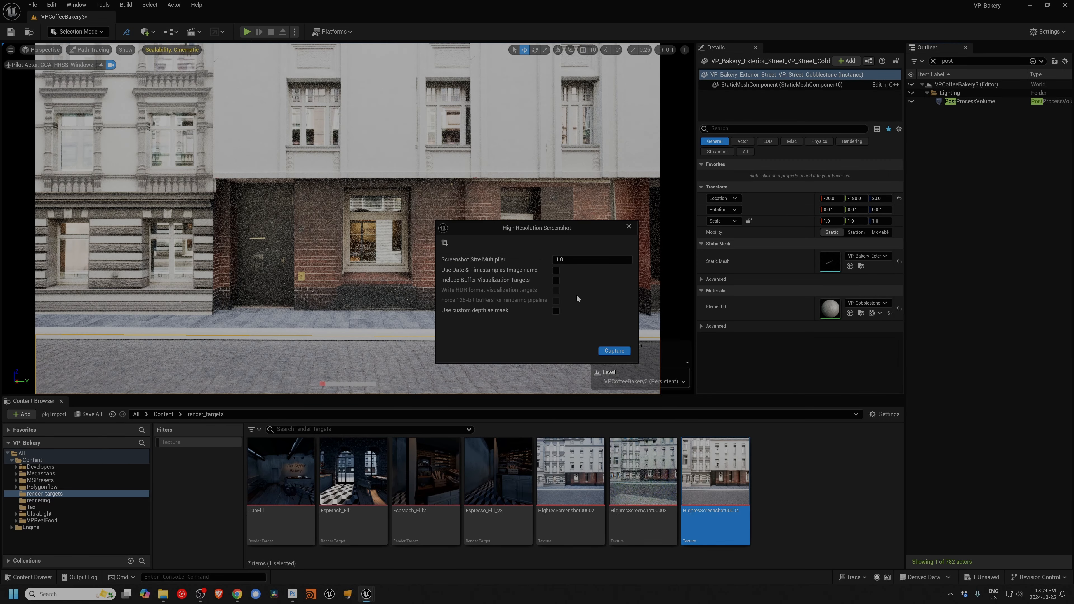
left_click(203, 576)
mouse_move(207, 590)
key("Up")
key("BackSpace")
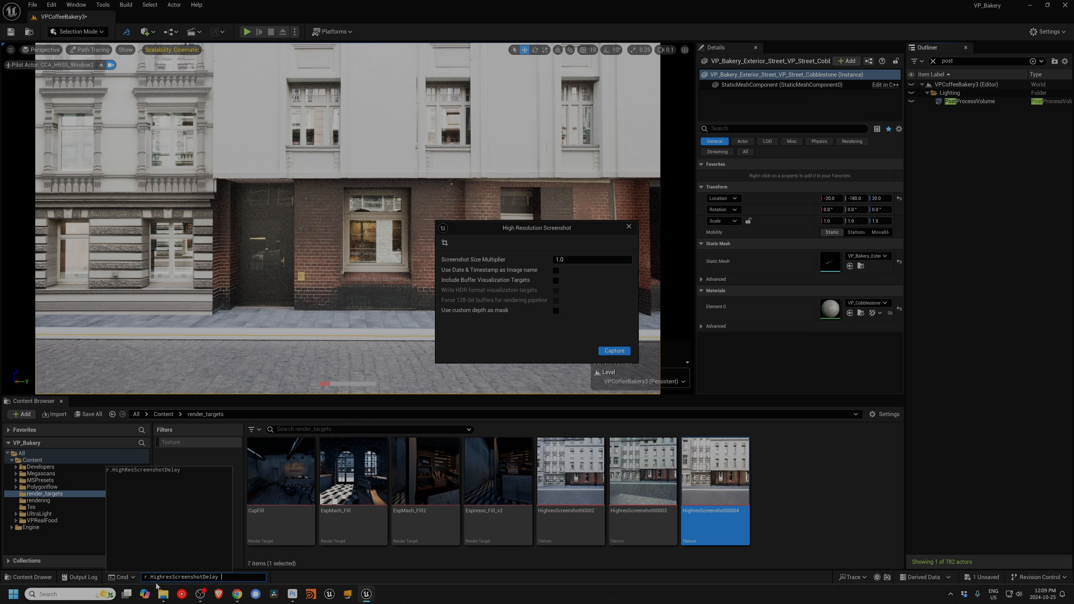
type("1024")
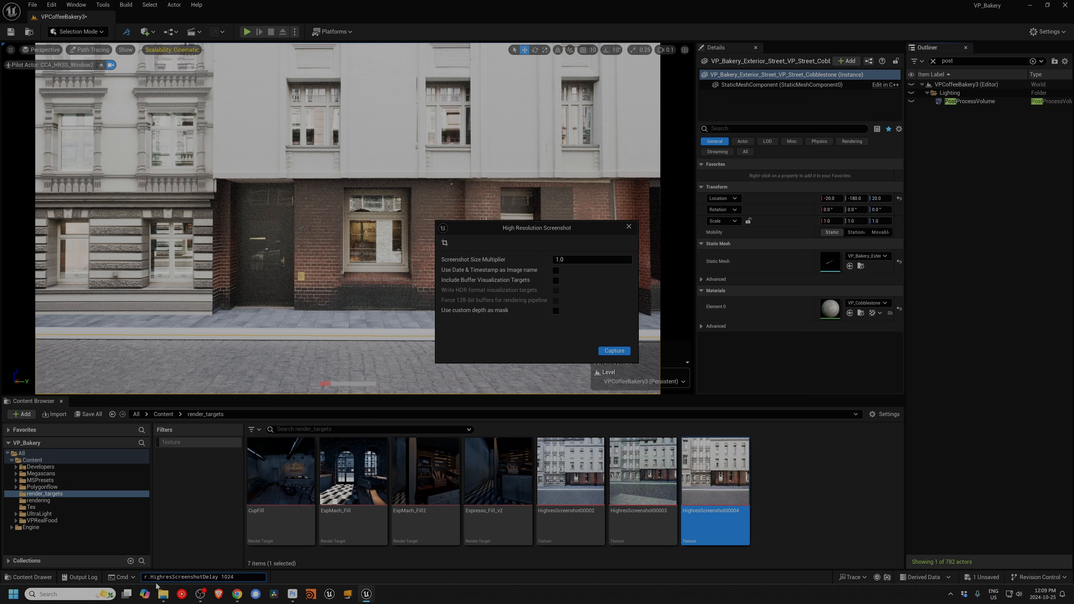
key("Return")
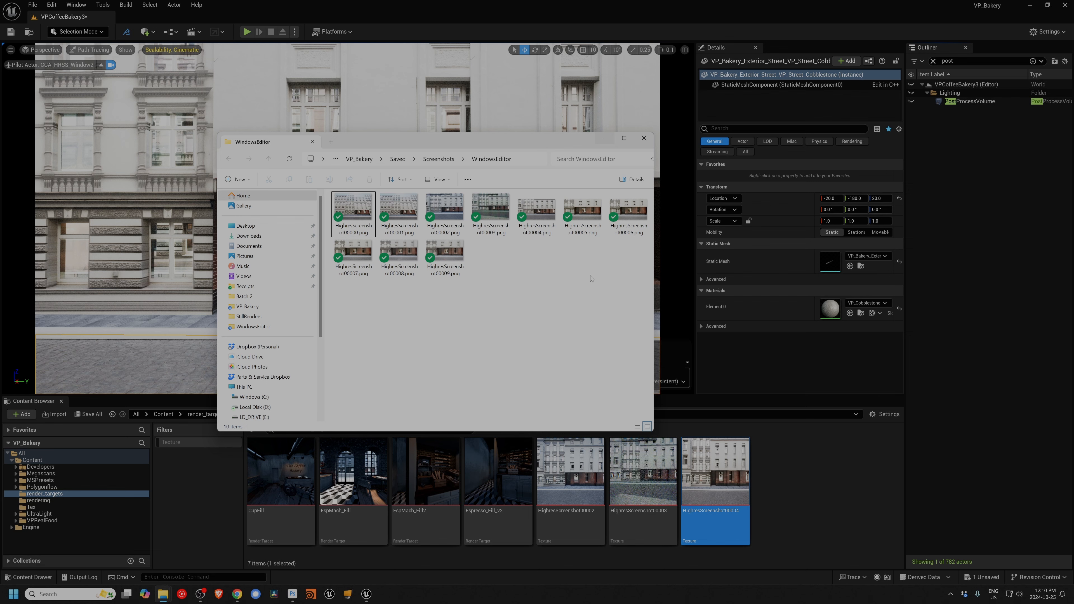
Step: Inspect the saved HighresScreenshot00009.png in Photoshop, then close Photoshop
double_click(439, 253)
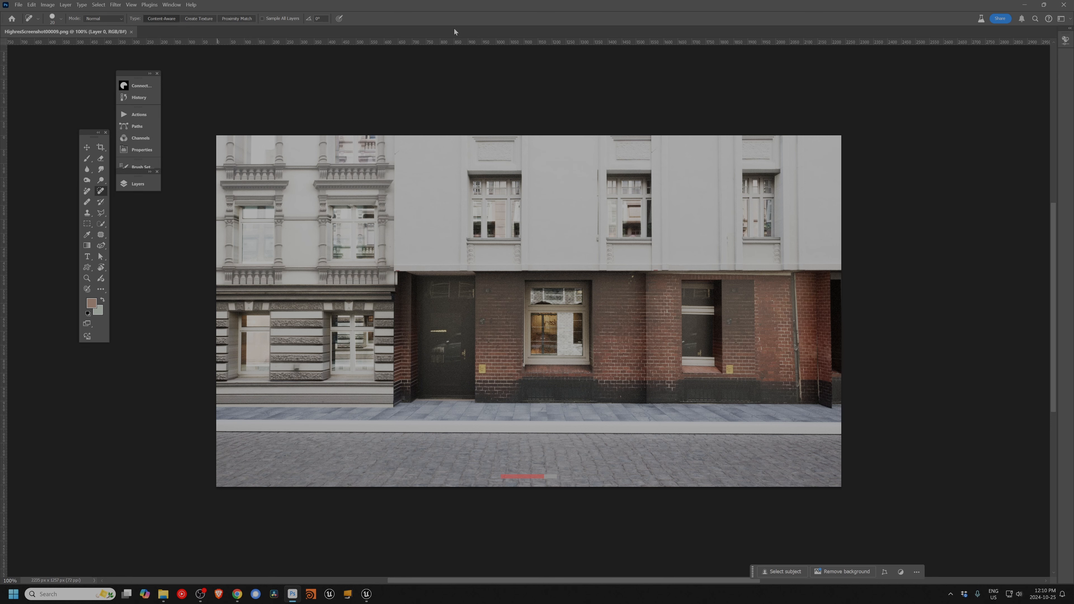
left_click(1063, 6)
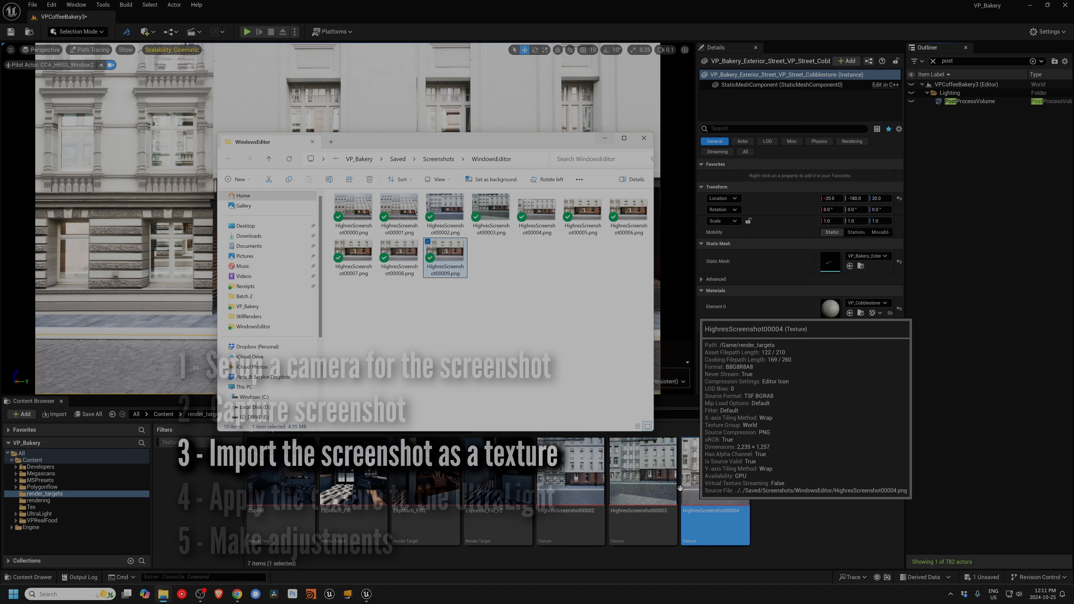
Step: Import HighresScreenshot00009.png into the render_targets folder, rename the texture HRSS_Window_V2, and close the High Resolution Screenshot window
left_click_drag(442, 255, 768, 475)
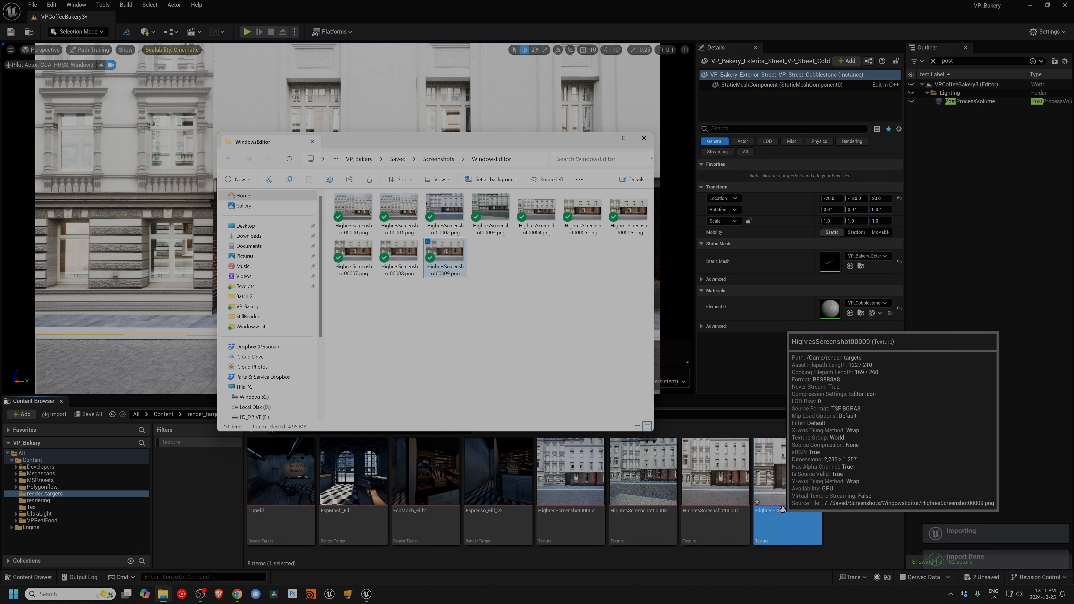
left_click(793, 517)
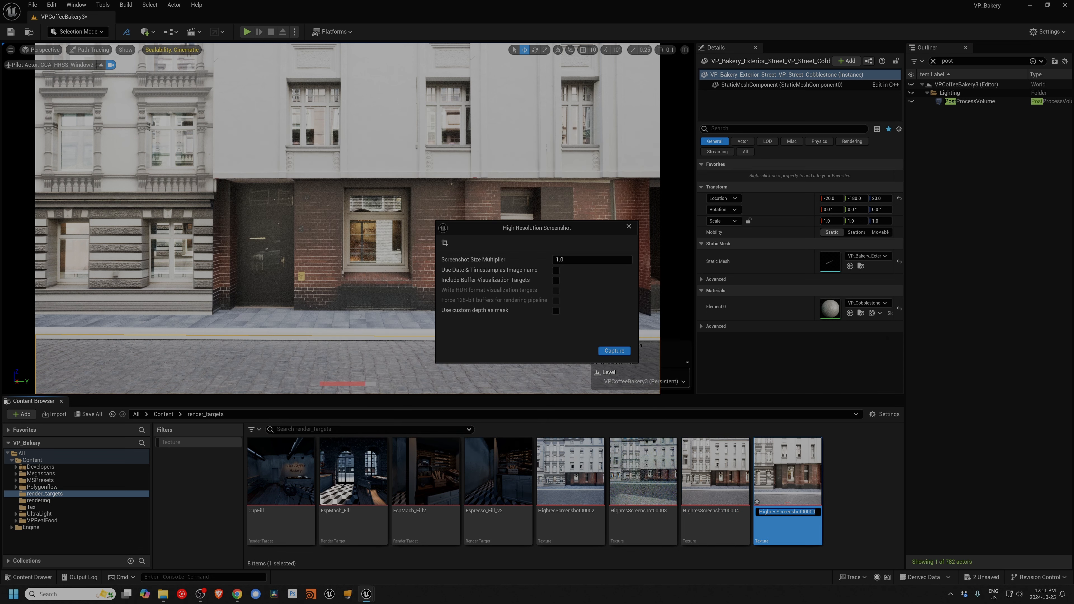
type("HRSS_Window_V2")
key("Return")
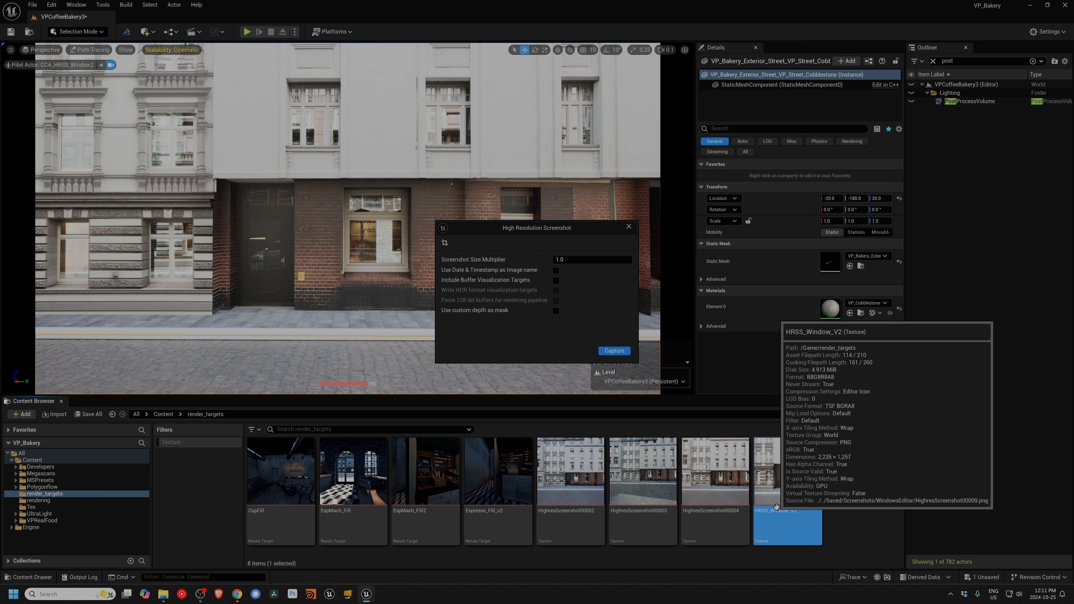
left_click(629, 227)
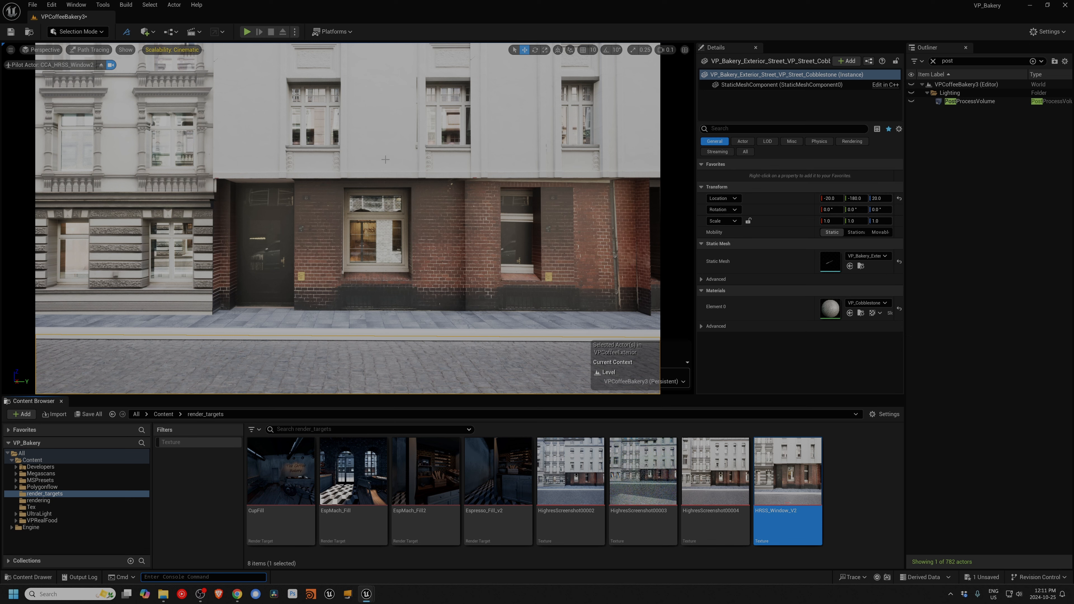
Step: Pilot CineCameraActor2 in the viewport, make the PostProcessVolume visible again, and restore the two-viewport layout
left_click(41, 50)
mouse_move(57, 136)
left_click(157, 189)
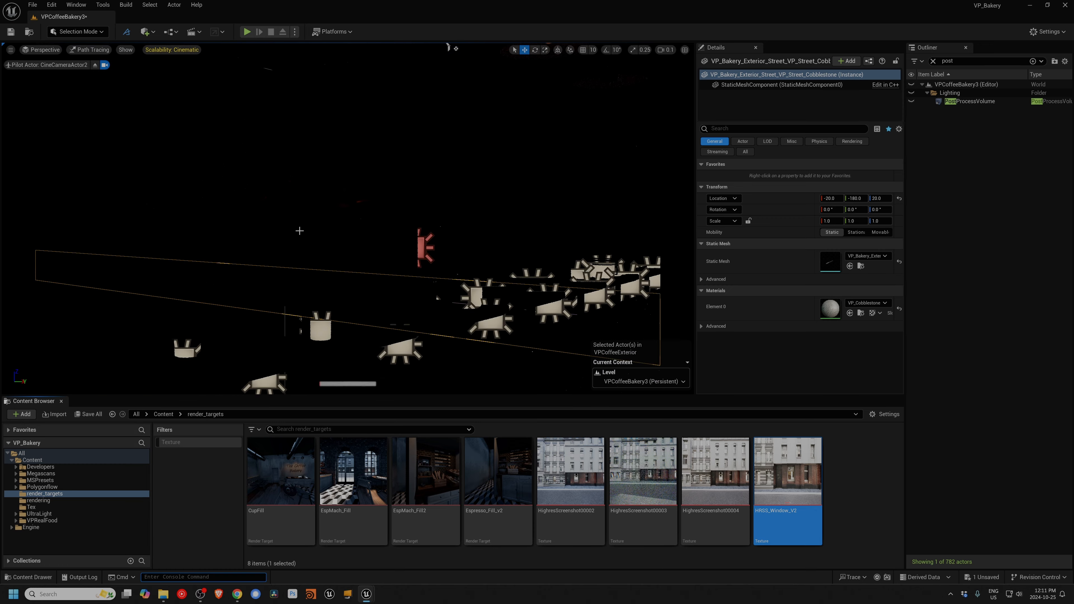
left_click(912, 101)
left_click(684, 50)
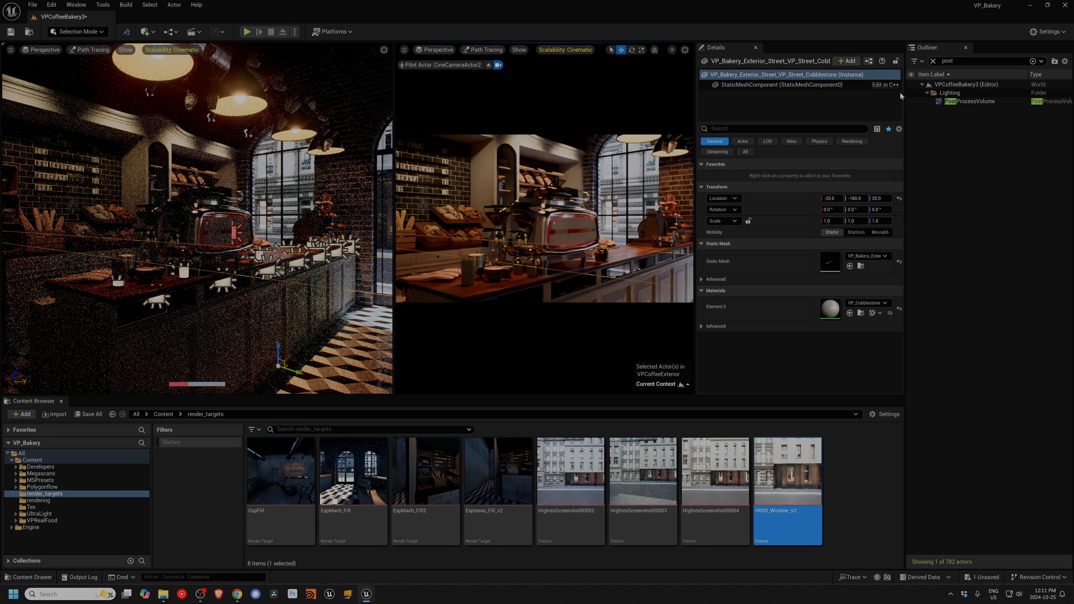
Step: Clear the actor filter, select the UL_OUtsideFill_V3 light, and make it visible
left_click(934, 61)
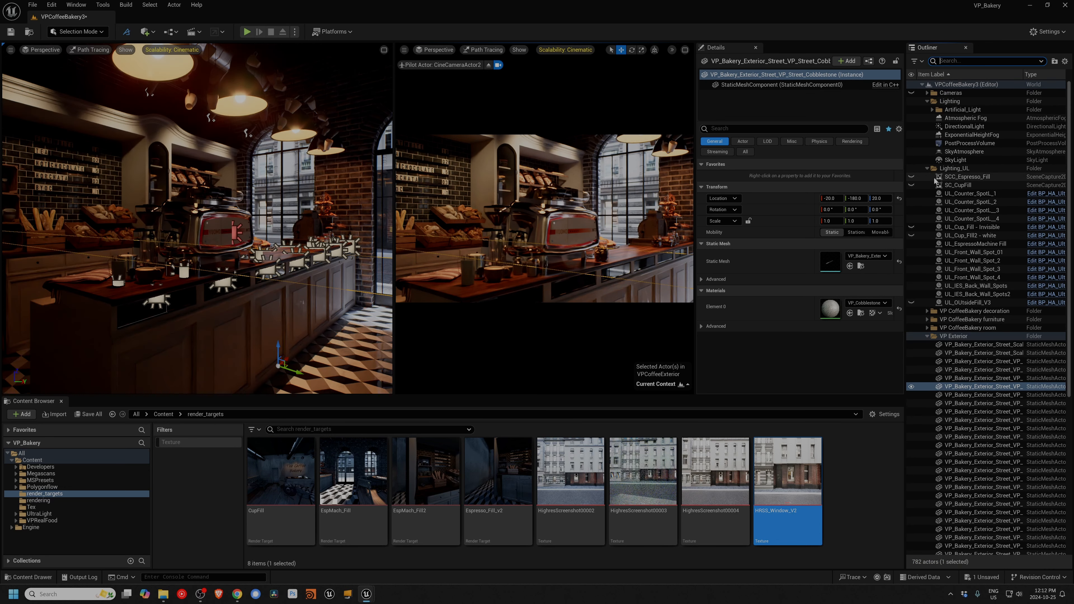
left_click(959, 303)
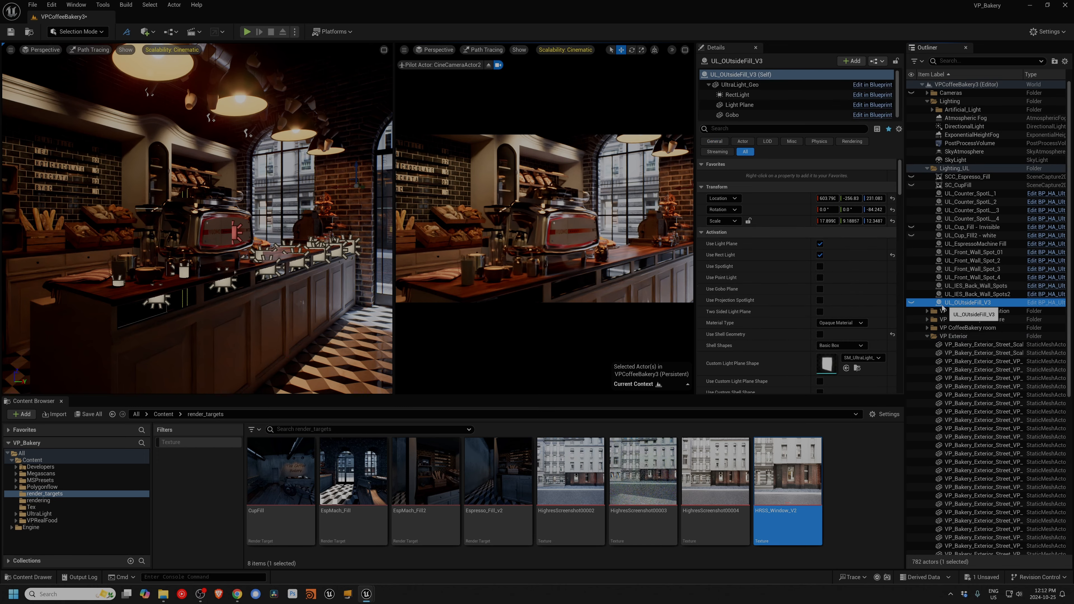
left_click(912, 303)
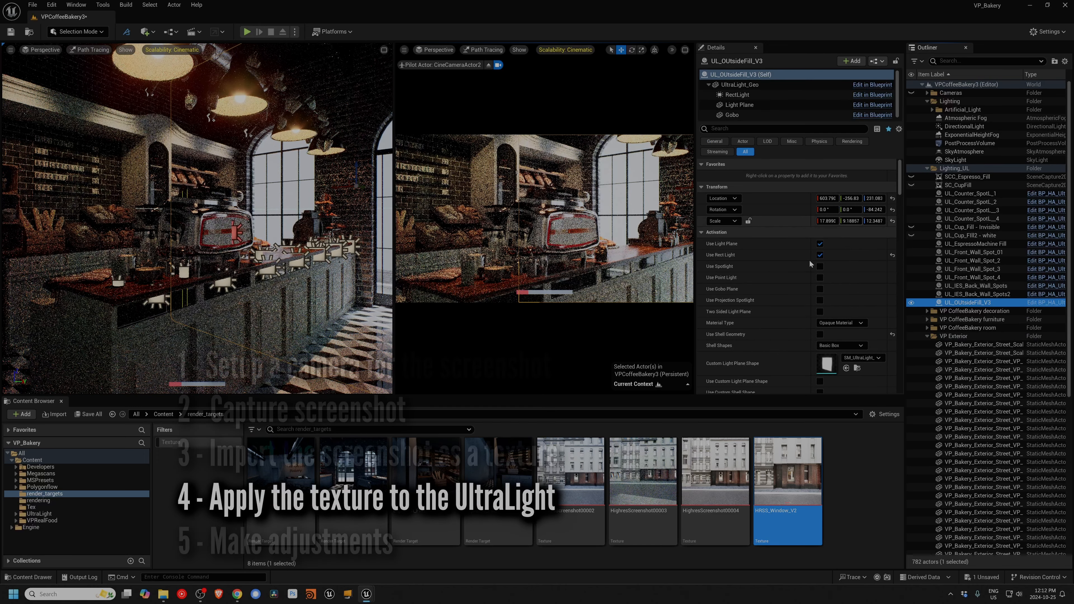
Step: Filter the UL_OUtsideFill_V3 properties for "text" and assign HRSS_Window_V2 as its Custom Texture Map
left_click(761, 129)
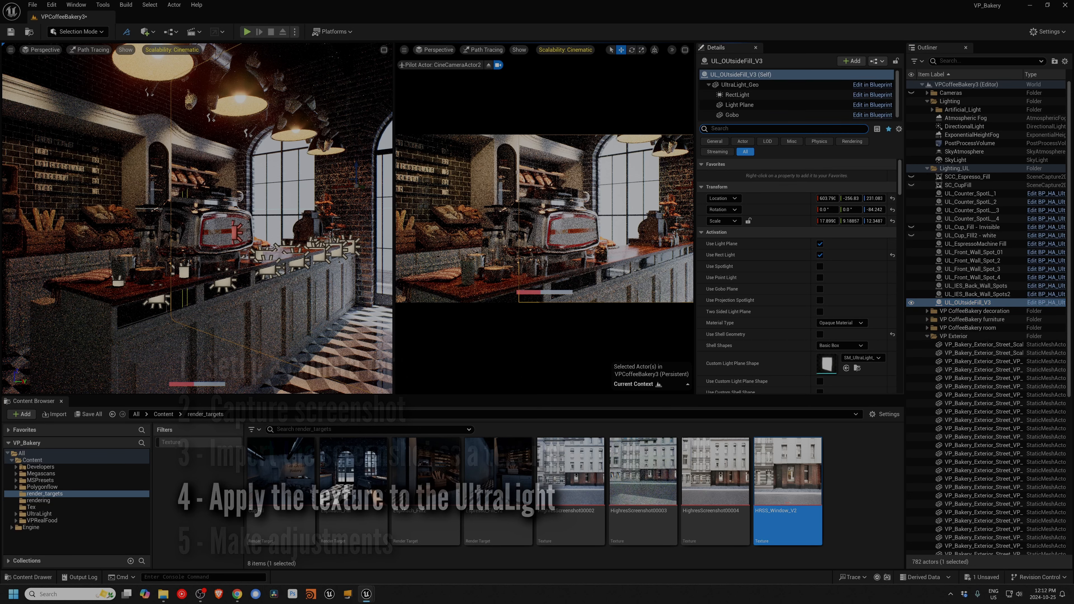
type("text")
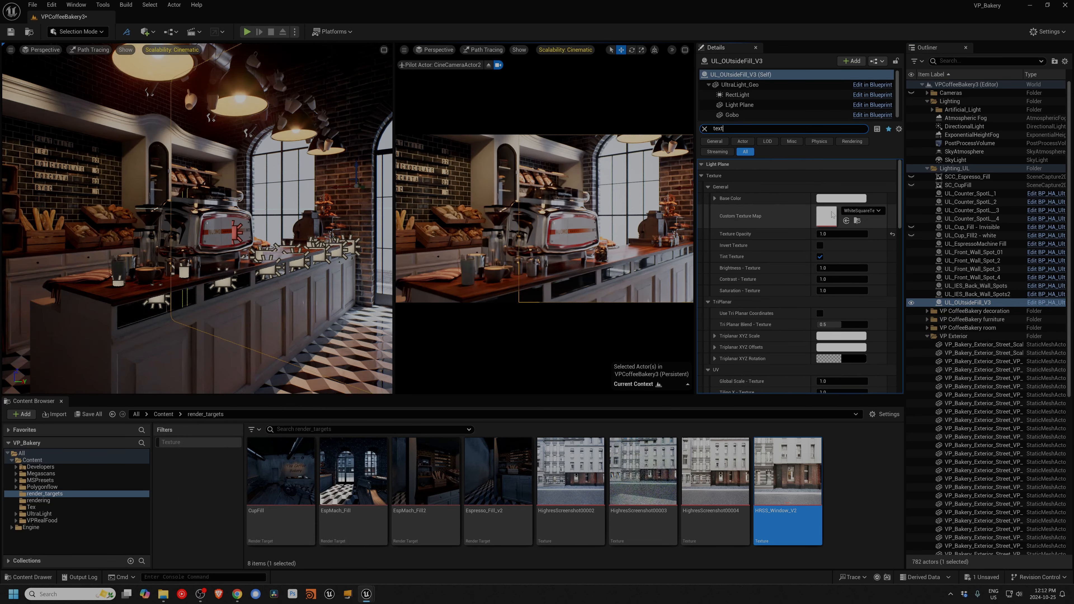
left_click_drag(788, 487, 817, 231)
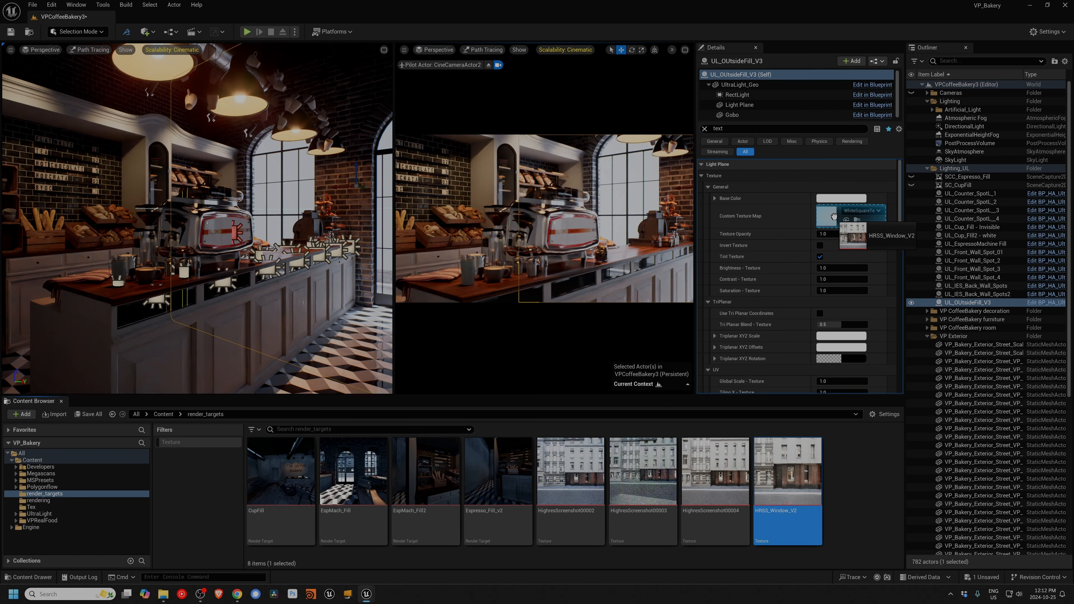
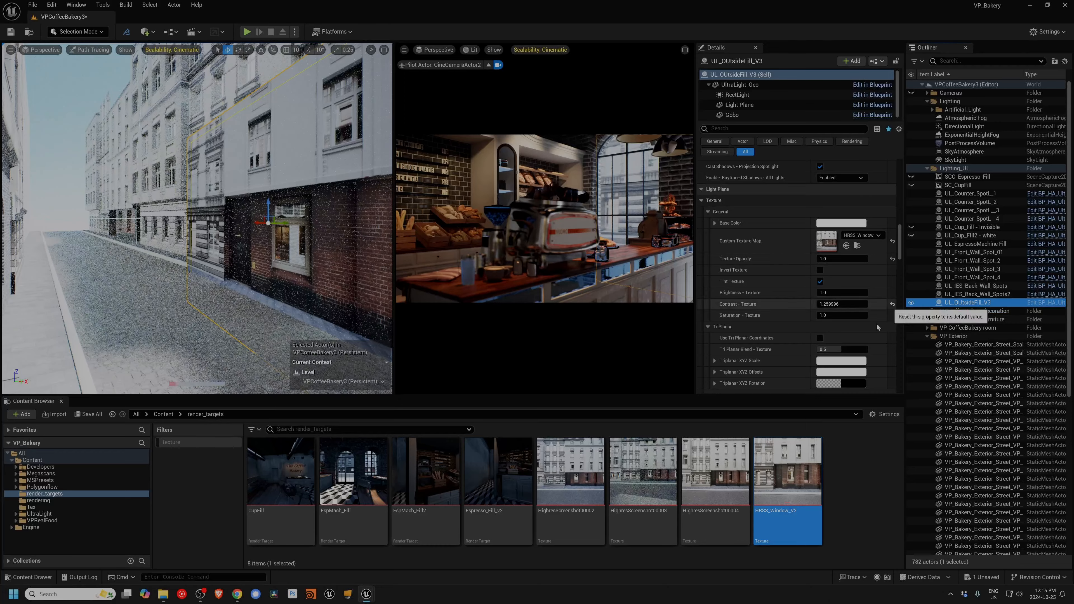
Step: Set the Base Color of the light plane's texture to a slightly tinted near-white
scroll(827, 256, "down", 2)
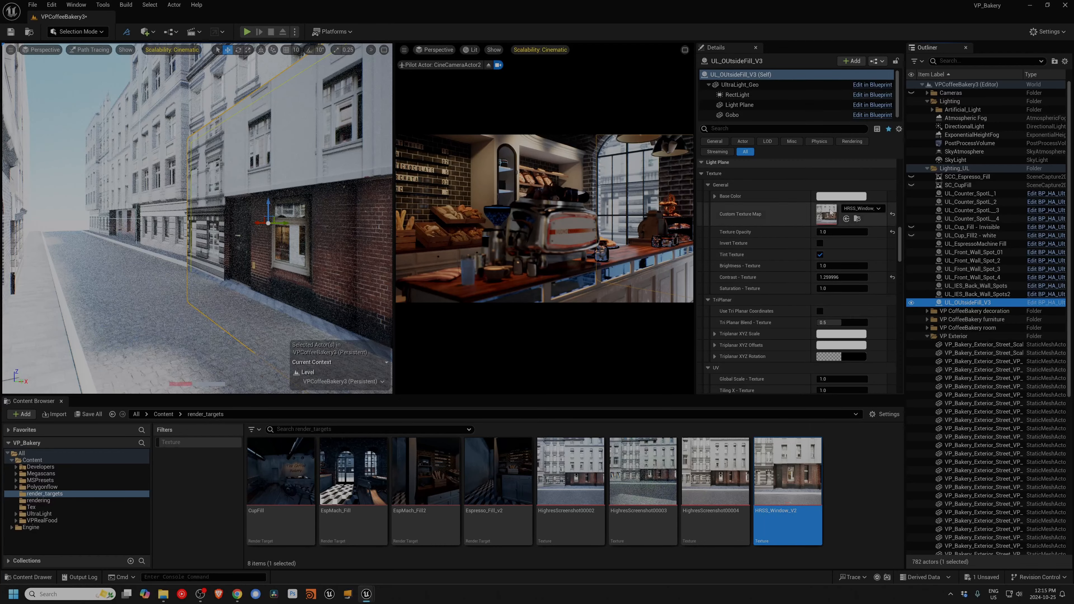
left_click(840, 197)
left_click(879, 266)
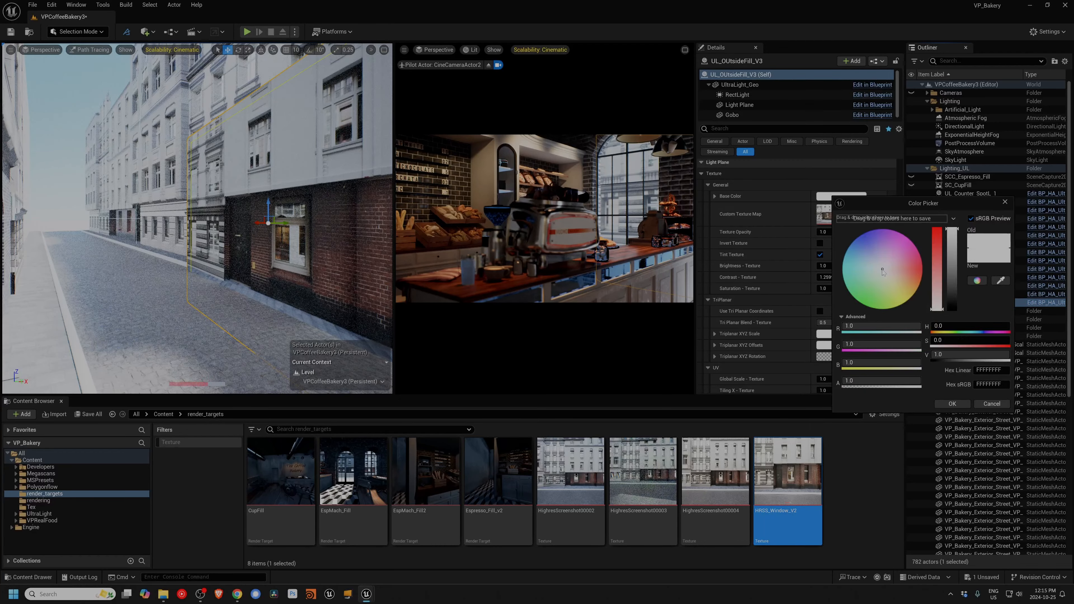
left_click(952, 403)
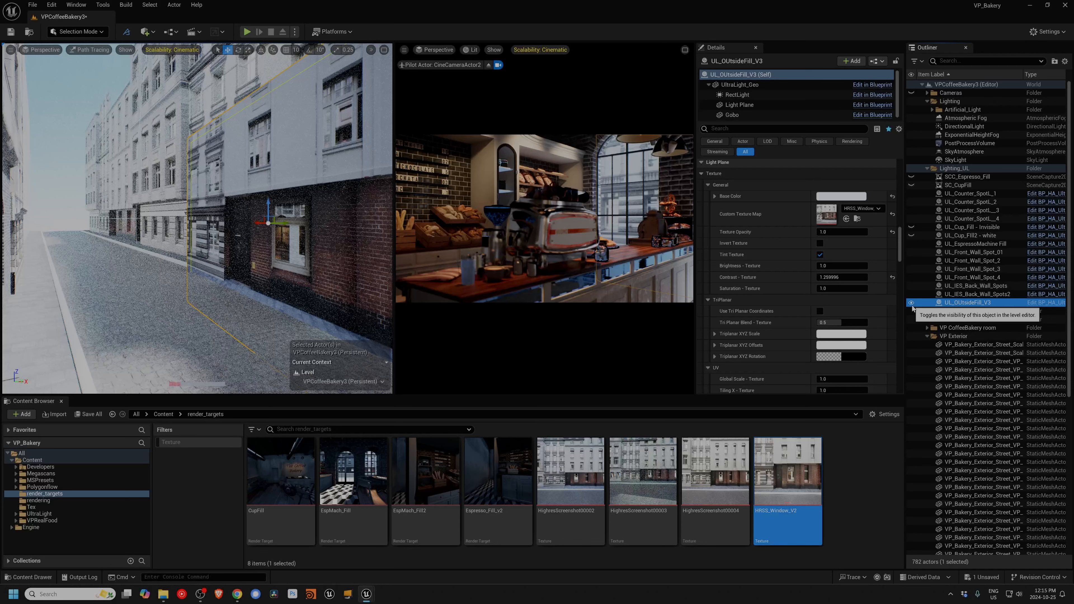
Step: Maximize the camera viewport and try Use Blur - Texture with a blur level of about 5.03, switching the blur off again
left_click(686, 50)
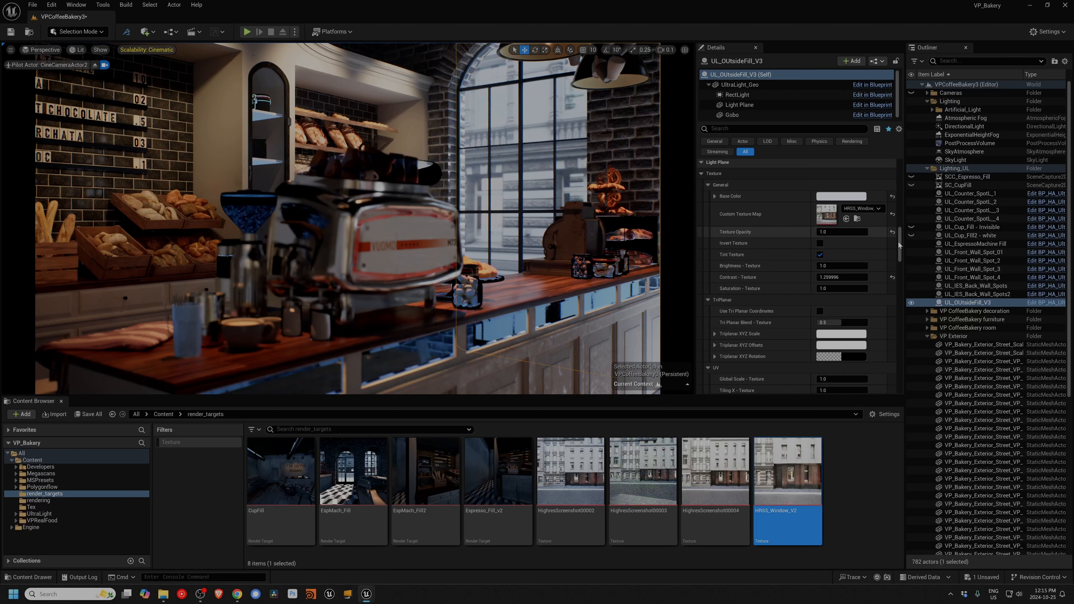
left_click(782, 129)
type("blur")
left_click(820, 198)
left_click_drag(838, 209, 854, 210)
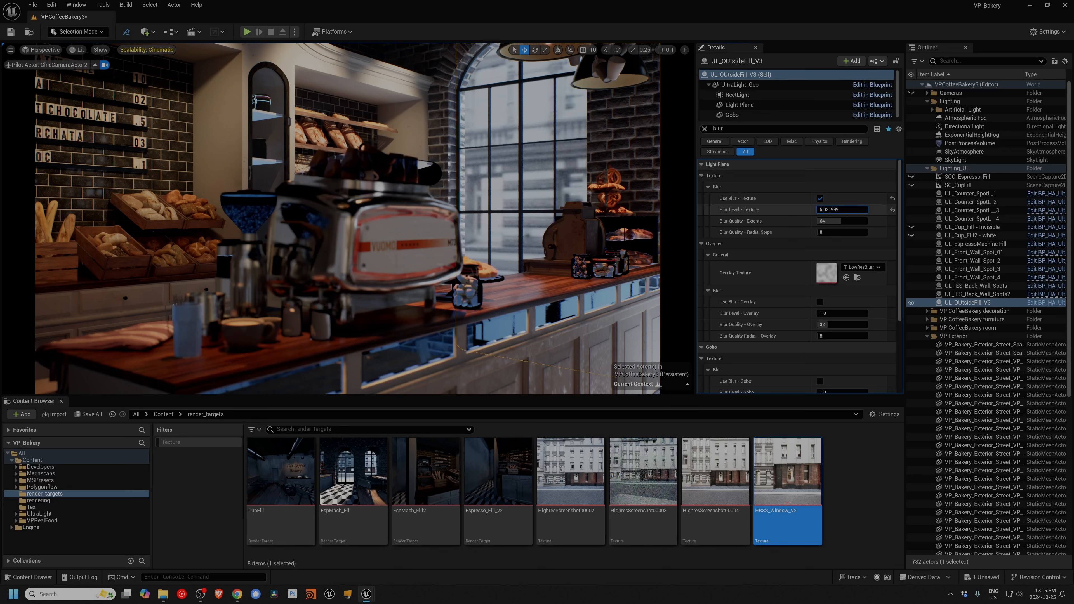
left_click(820, 198)
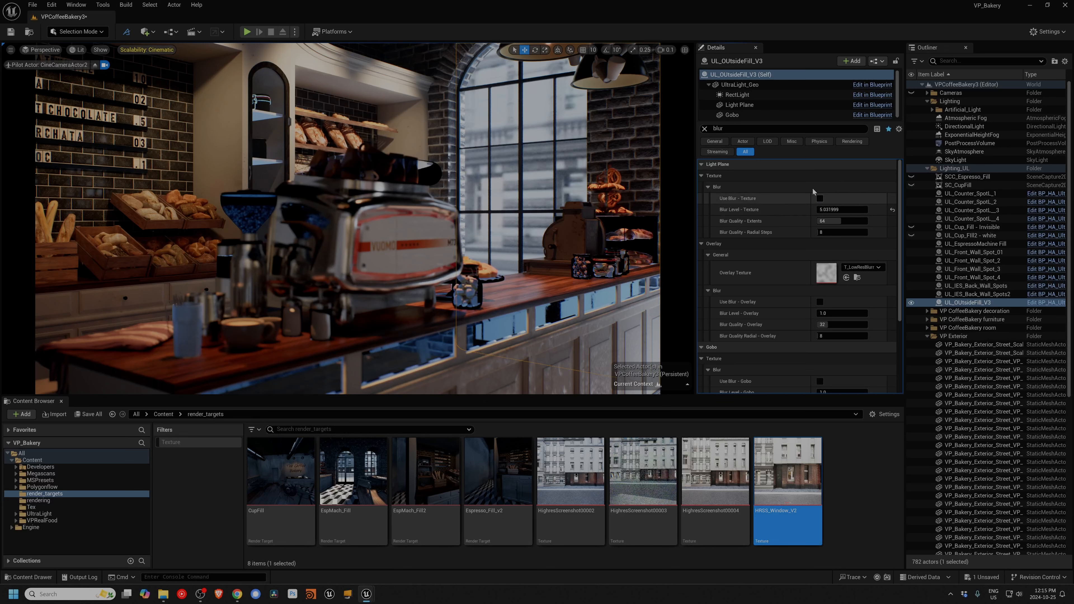
Step: Filter the light's properties for "gradient" and set X Grad Opacity to 0.25
left_click_drag(734, 129, 604, 118)
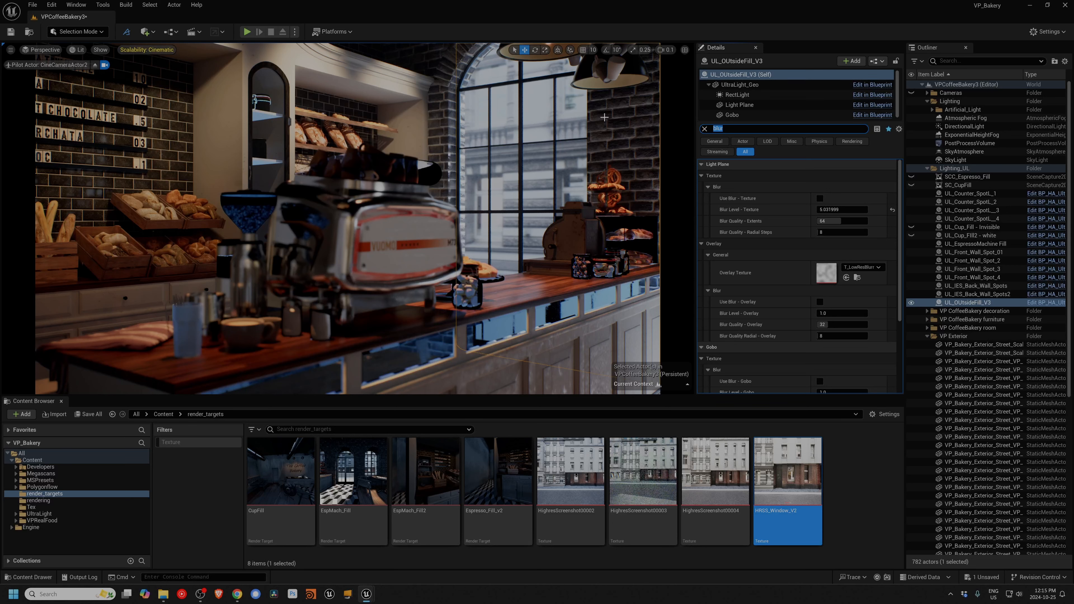
type("graid")
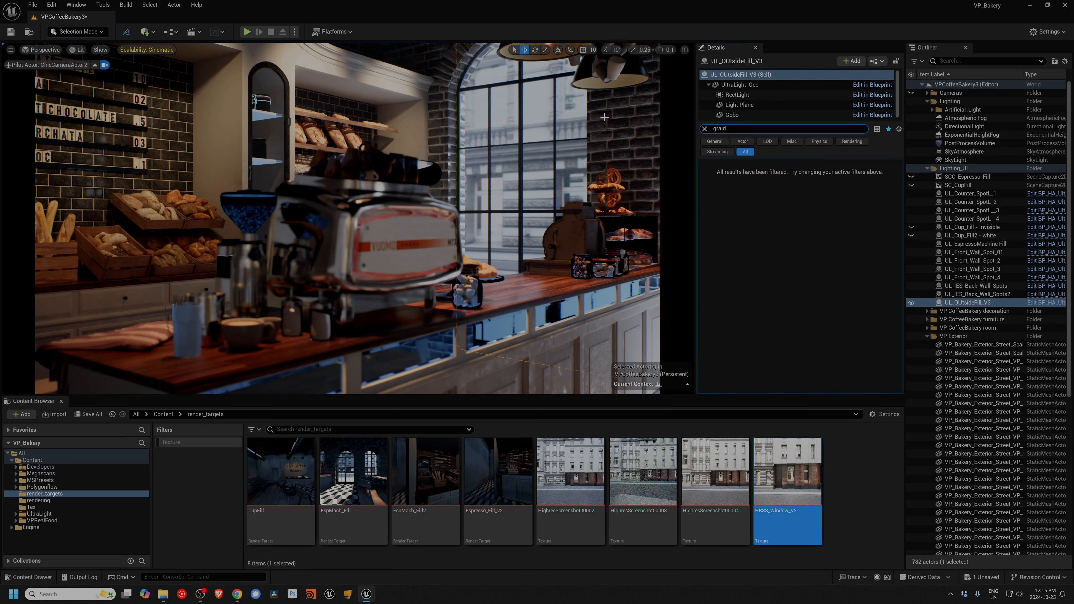
key("BackSpace")
key("BackSpace")
type("dient")
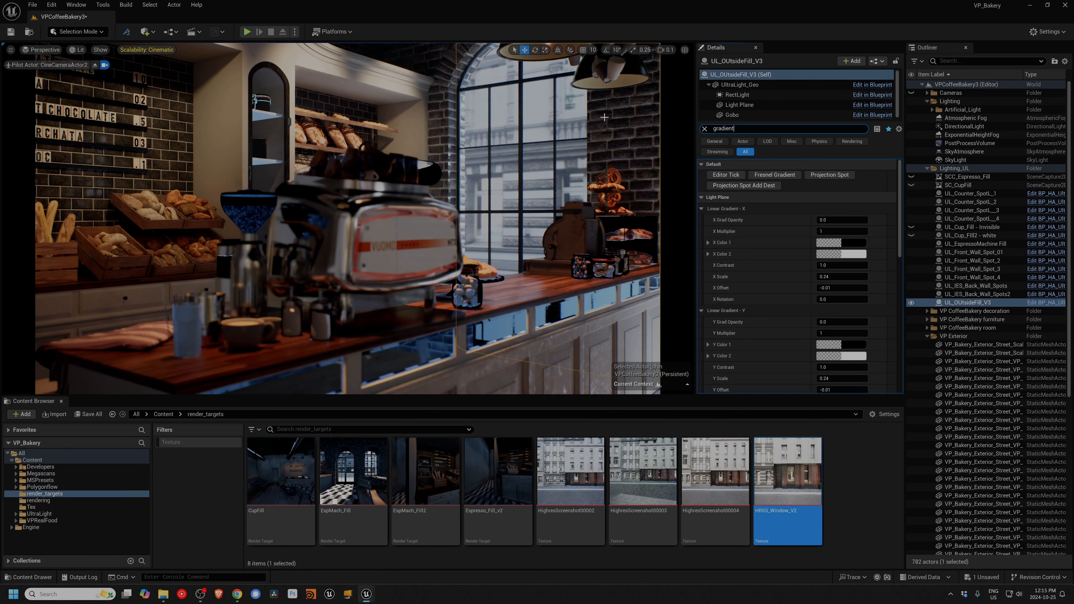
left_click(827, 218)
type("1")
key("Return")
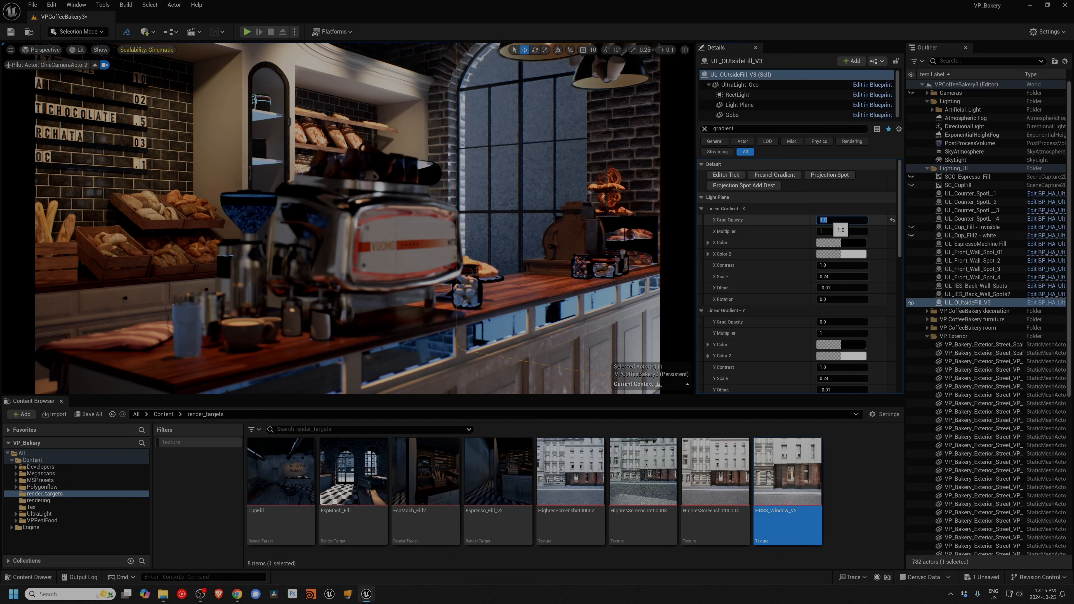
type(".25")
key("Return")
Step: Set the X linear gradient's rotation to 0.25 and raise its X Offset to about 1.62
left_click(828, 299)
type(".25")
key("Return")
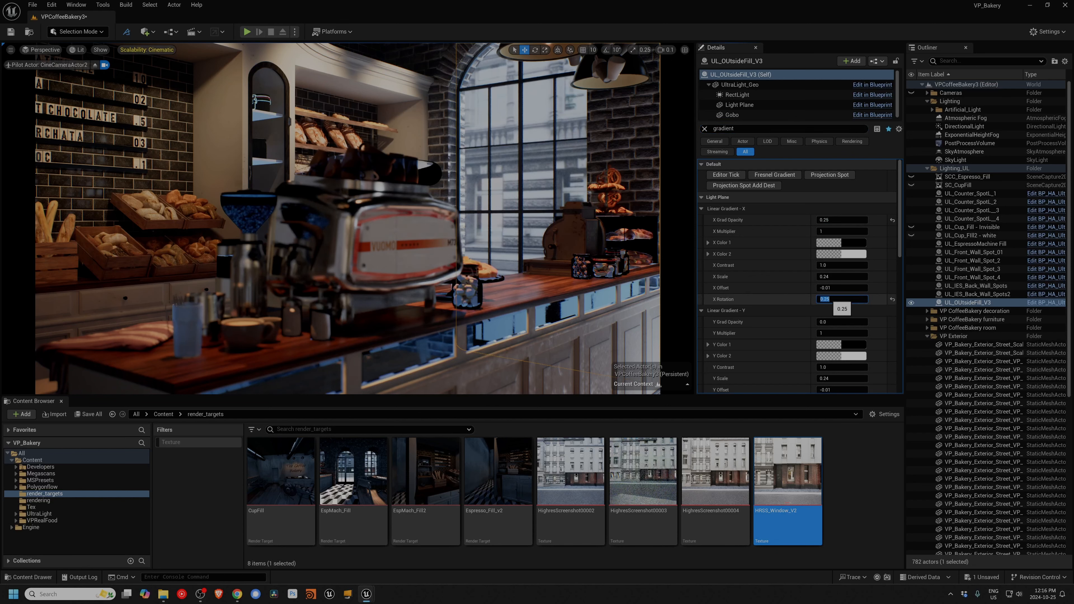
left_click_drag(827, 288, 859, 289)
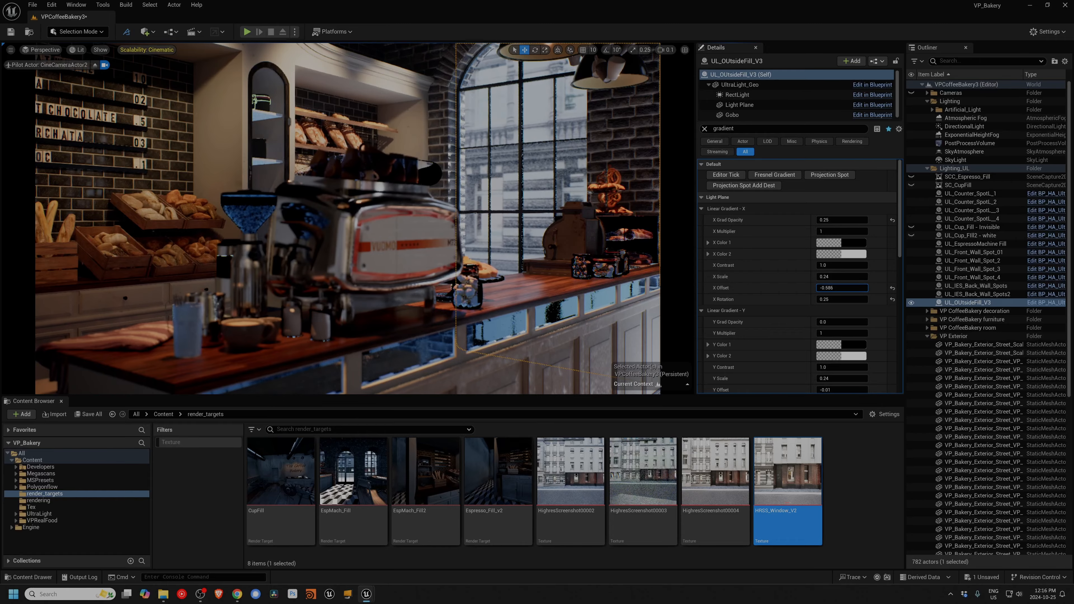
Step: Restore the two-viewport layout, set X Grad Opacity to 1 and X Rotation to 0.75, and adjust the X Offset
left_click(685, 49)
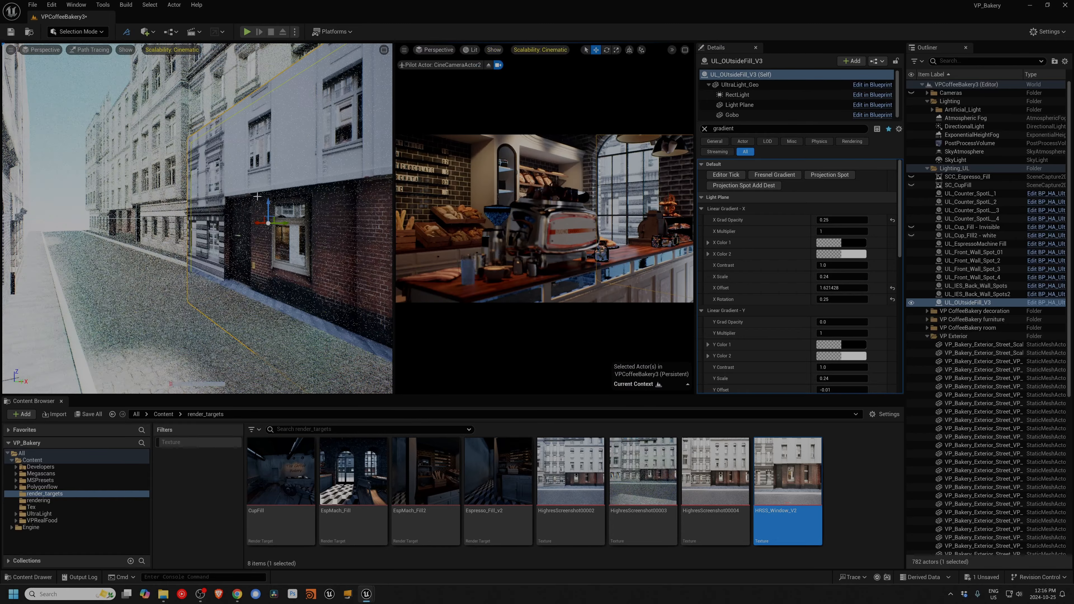
right_click_drag(255, 197, 296, 187)
left_click(827, 220)
type("1")
key("Return")
left_click(828, 299)
type(".75")
key("Return")
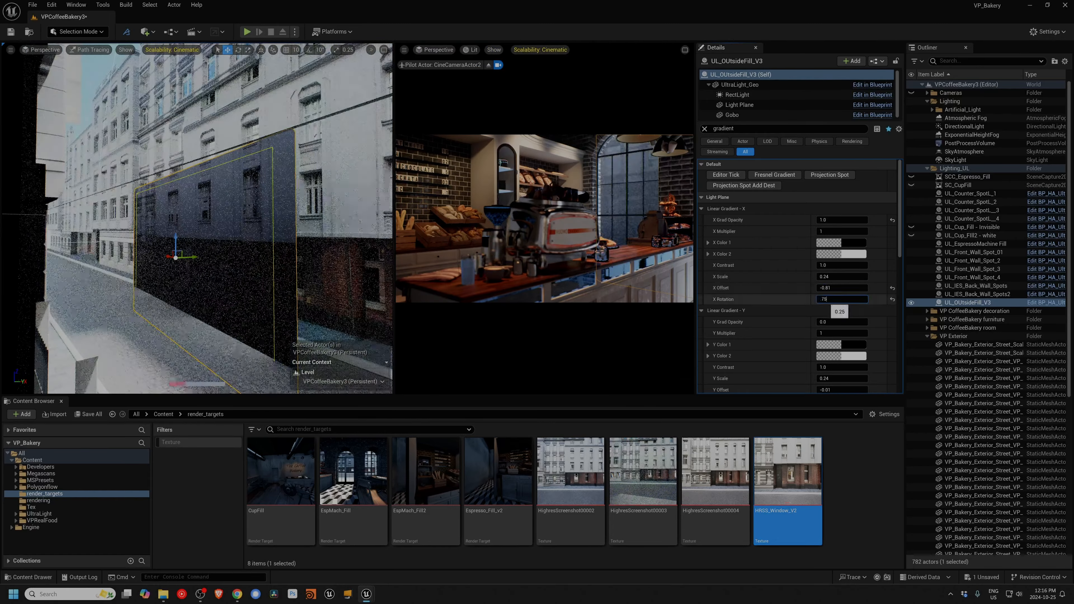
mouse_move(828, 288)
left_mouse_down()
mouse_move(803, 288)
mouse_move(831, 288)
left_mouse_up()
Step: Filter the light's properties for "colo" and show the camera viewport maximized in Path Tracing mode
left_click(761, 128)
type("colo")
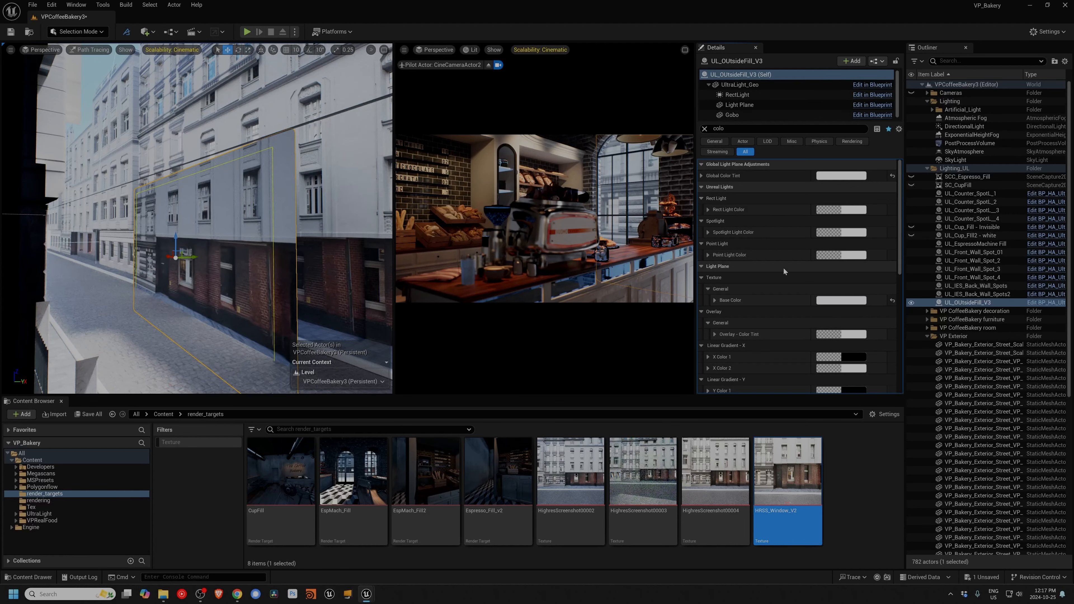
left_click(470, 49)
left_click(503, 232)
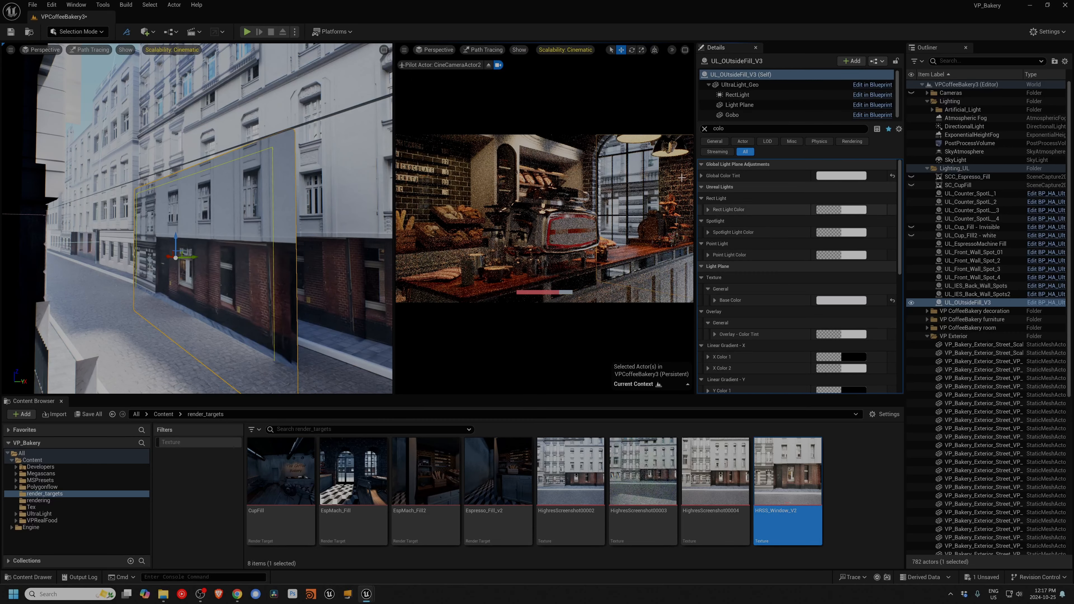
left_click(673, 62)
left_click(685, 50)
Step: Reselect UL_OUtsideFill_V3 and filter its properties for "color"
type("r")
left_click(968, 303)
left_click(756, 126)
type("colo")
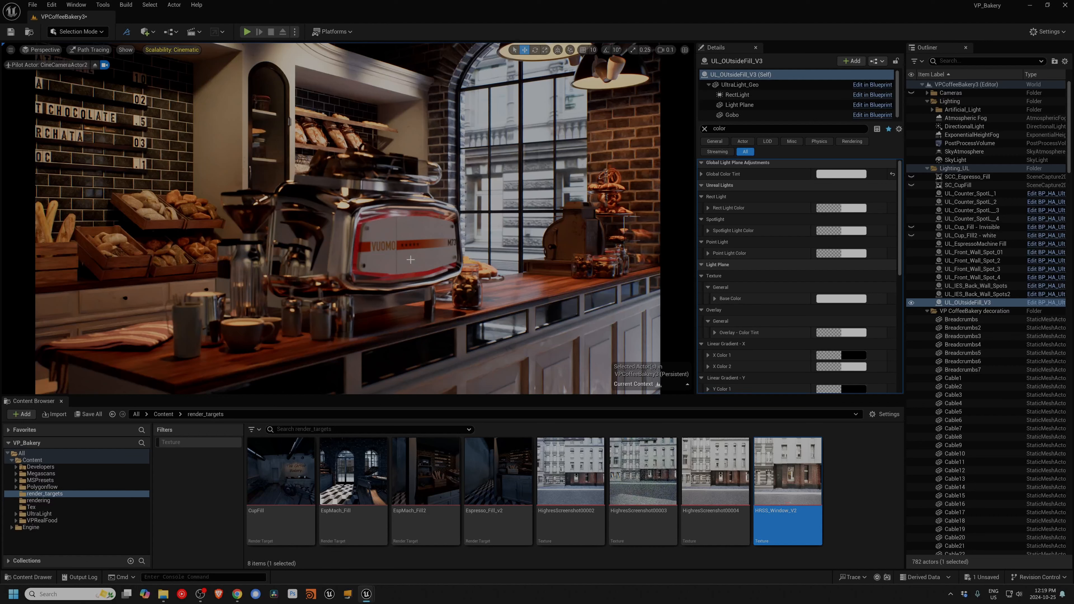
Step: Restore the two-viewport layout, select the DirectionalLight, and compare the scene with UL_OUtsideFill_V3 hidden and shown
left_click(685, 50)
left_click(964, 126)
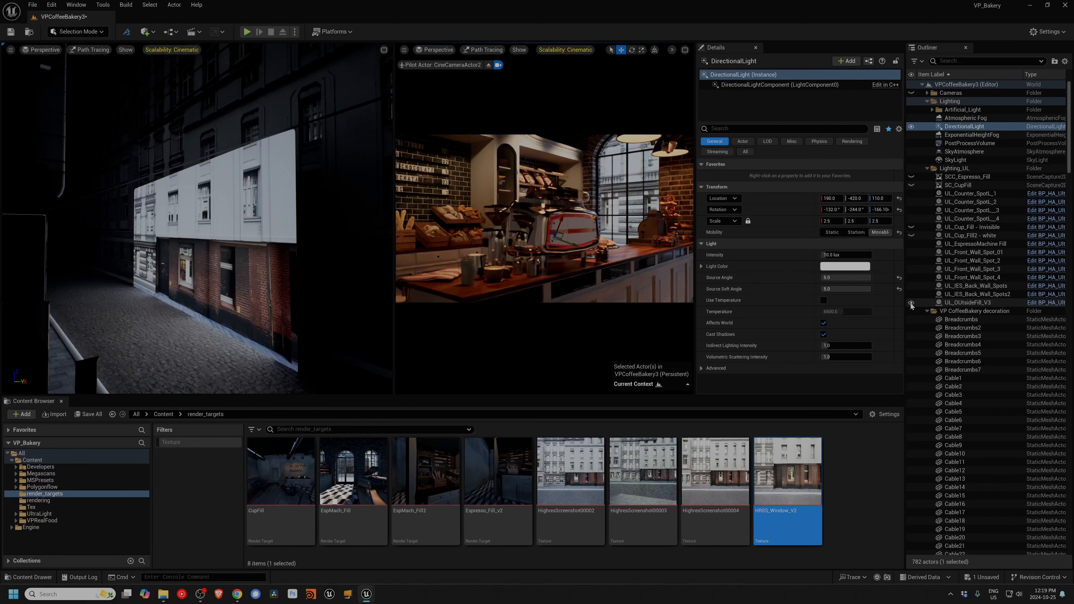
left_click(910, 303)
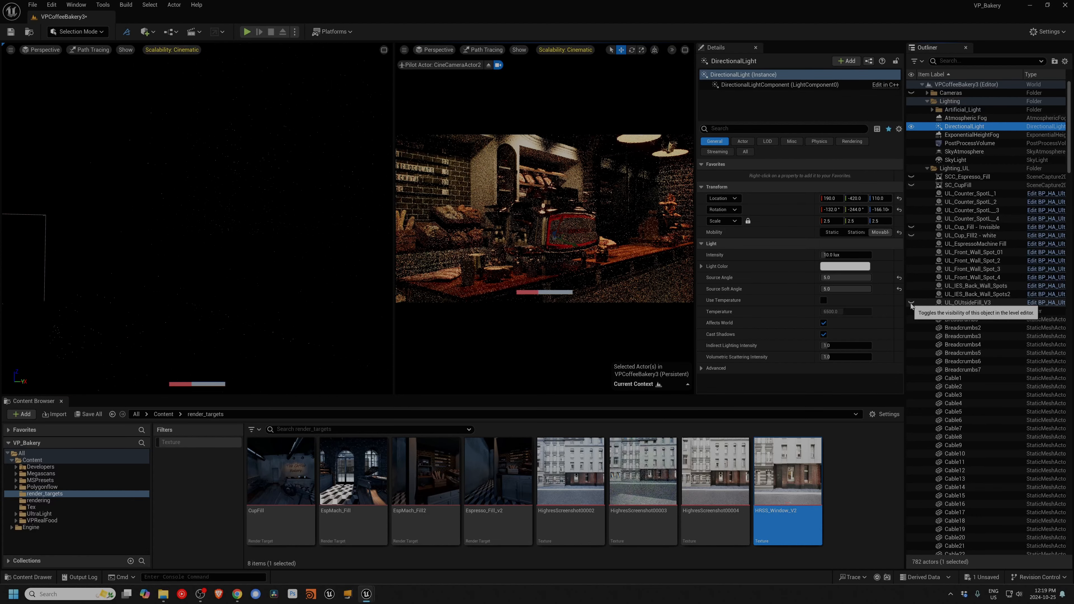
left_click(910, 303)
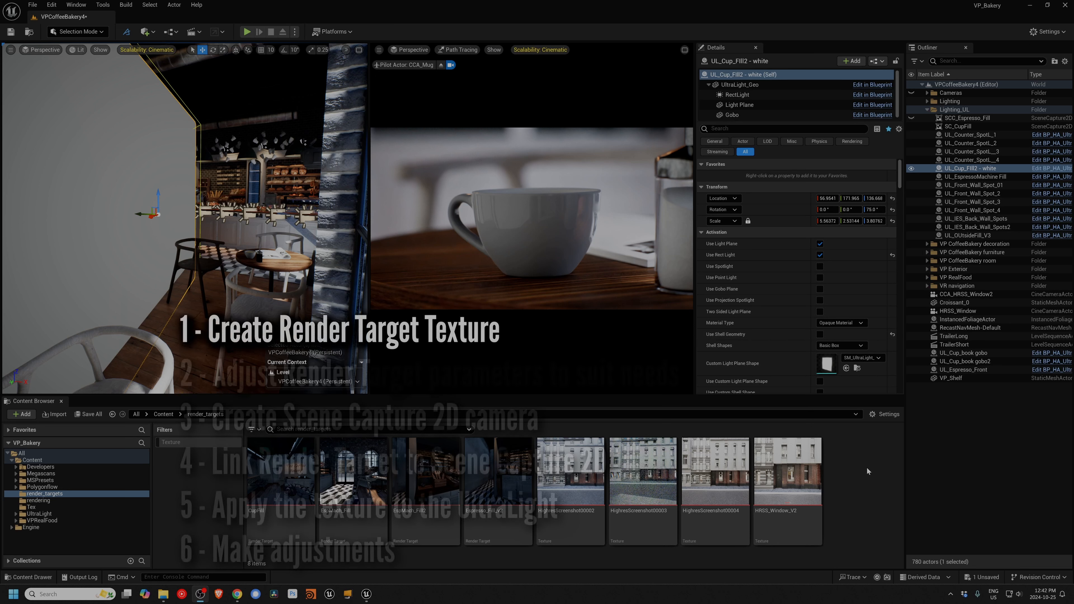
Step: Create a Render Target in the render_targets folder and name it CupFill_v2
right_click(852, 470)
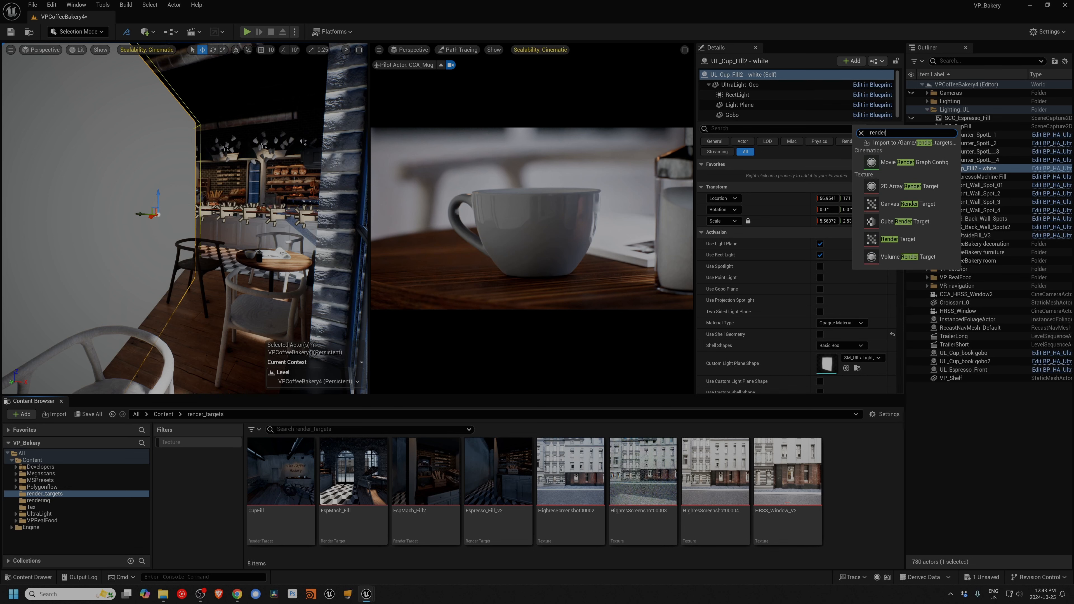
left_click(896, 239)
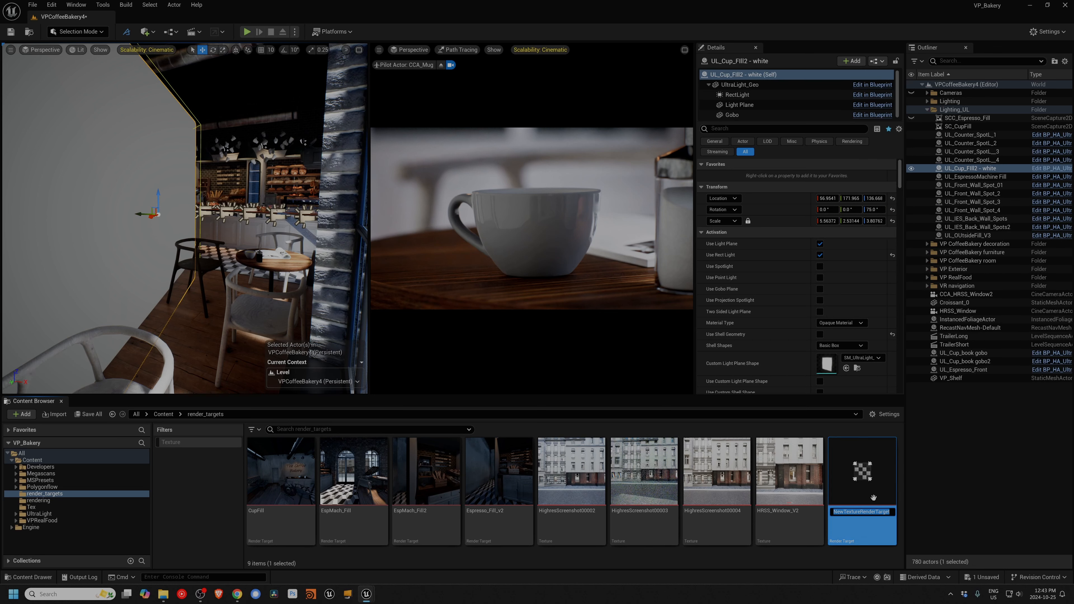
type("CupFill_v2")
key("Return")
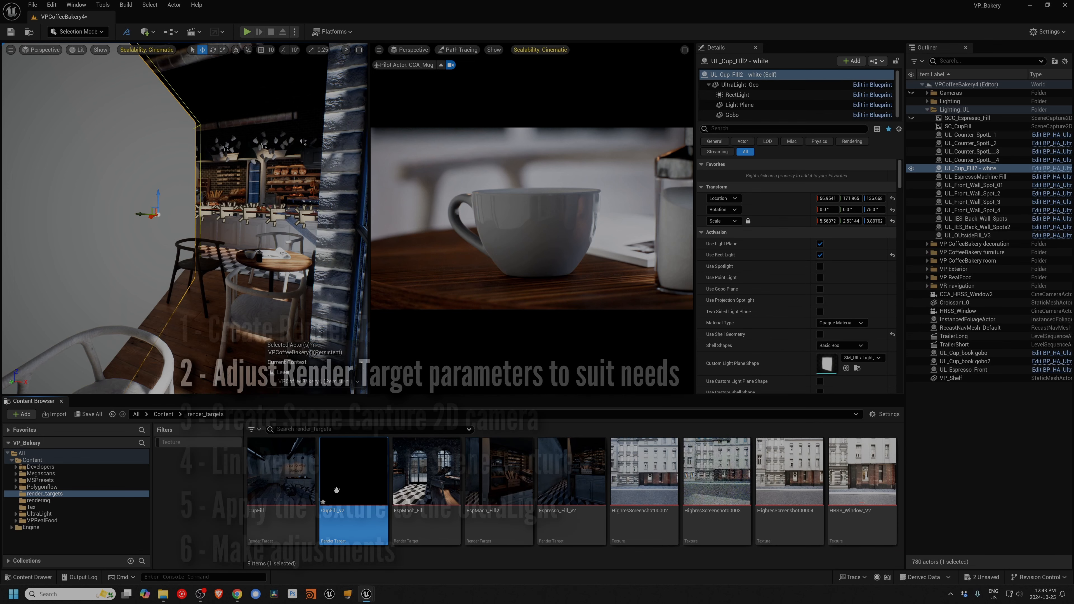
Step: Open the CupFill_v2 render target and set its Size X and Size Y to 1024
double_click(337, 493)
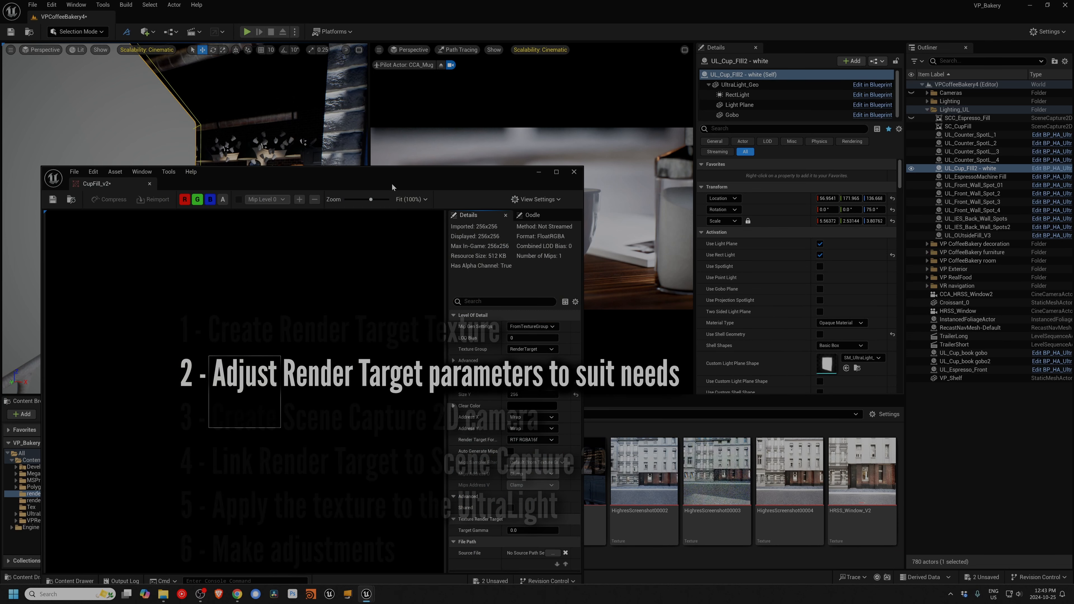
left_click_drag(392, 187, 405, 67)
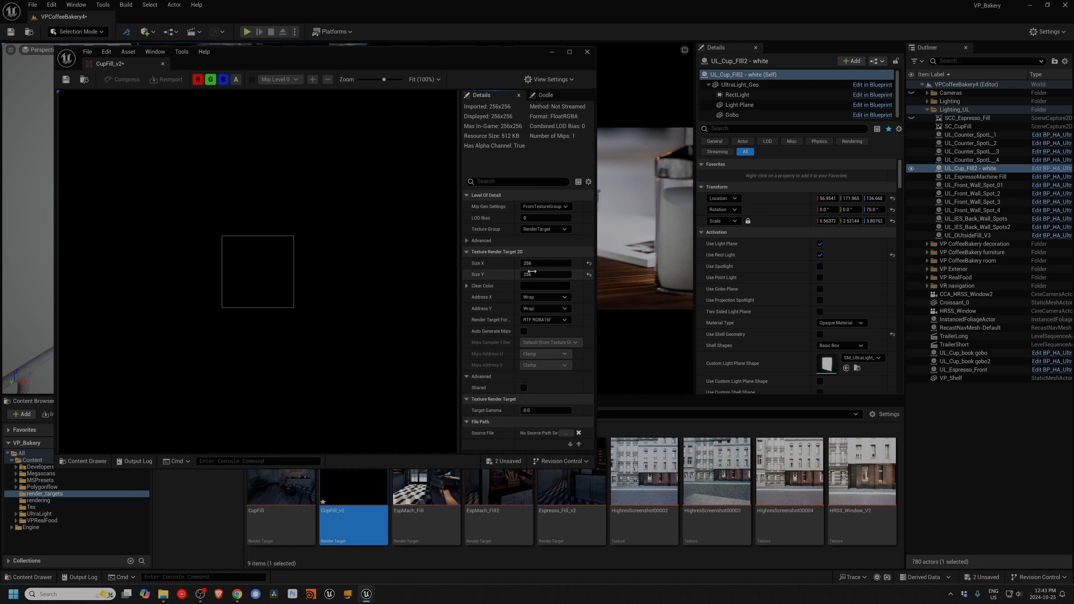
left_click(529, 262)
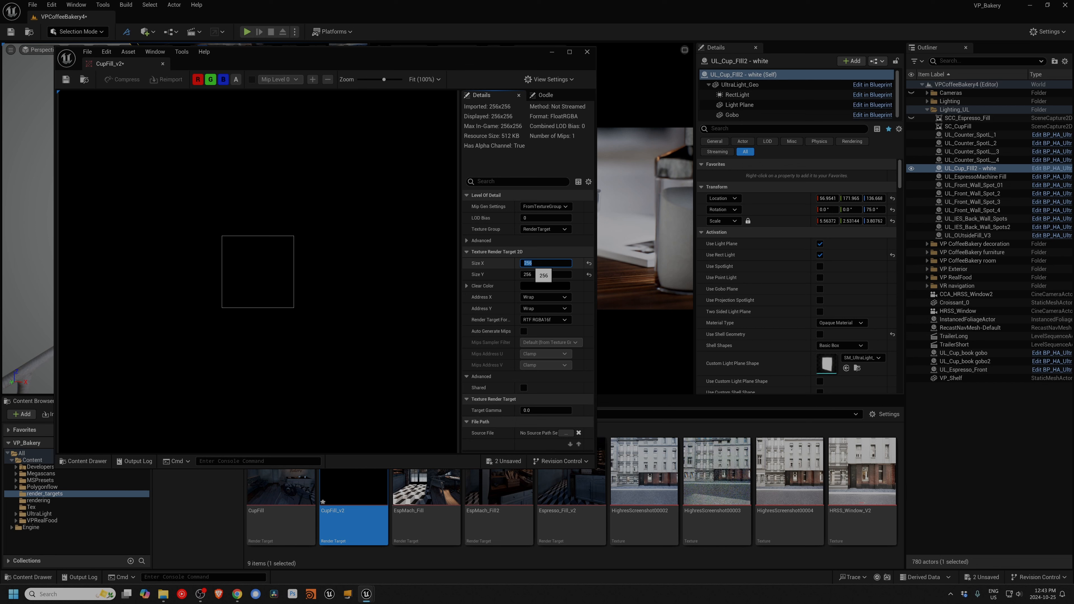
type("1024")
key("Tab")
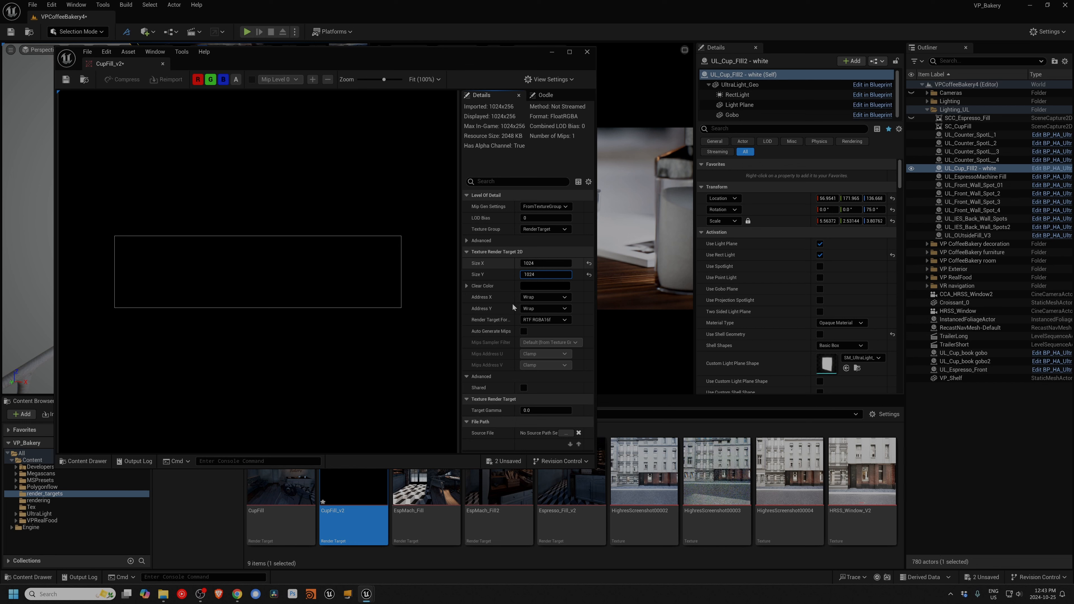
Step: Set CupFill_v2's Render Target Format to RTF RGBA8 SRGB, save the asset and close its editor
left_click(553, 320)
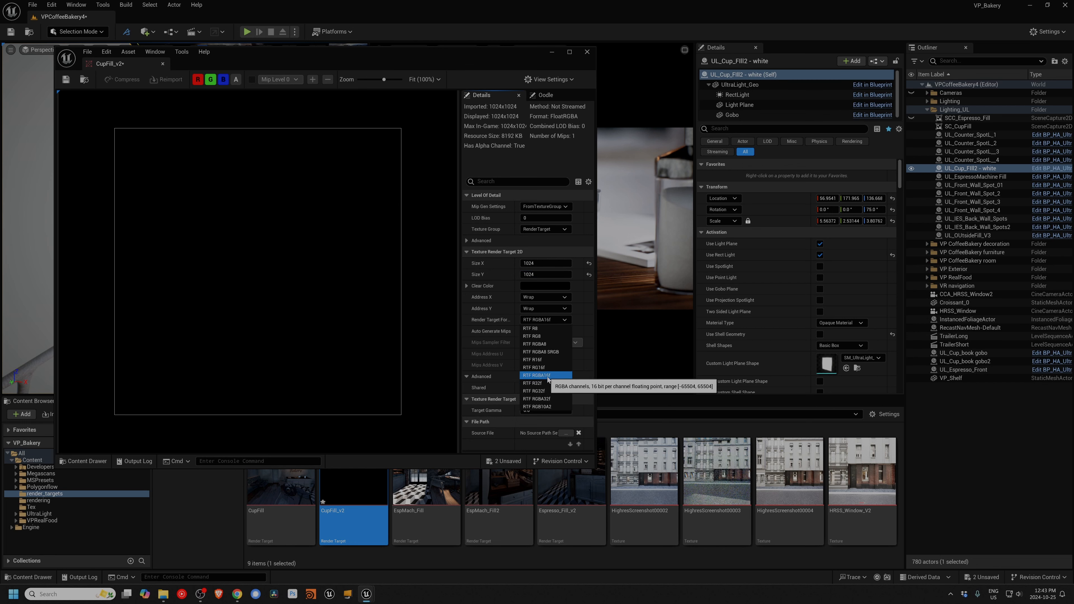
left_click(544, 352)
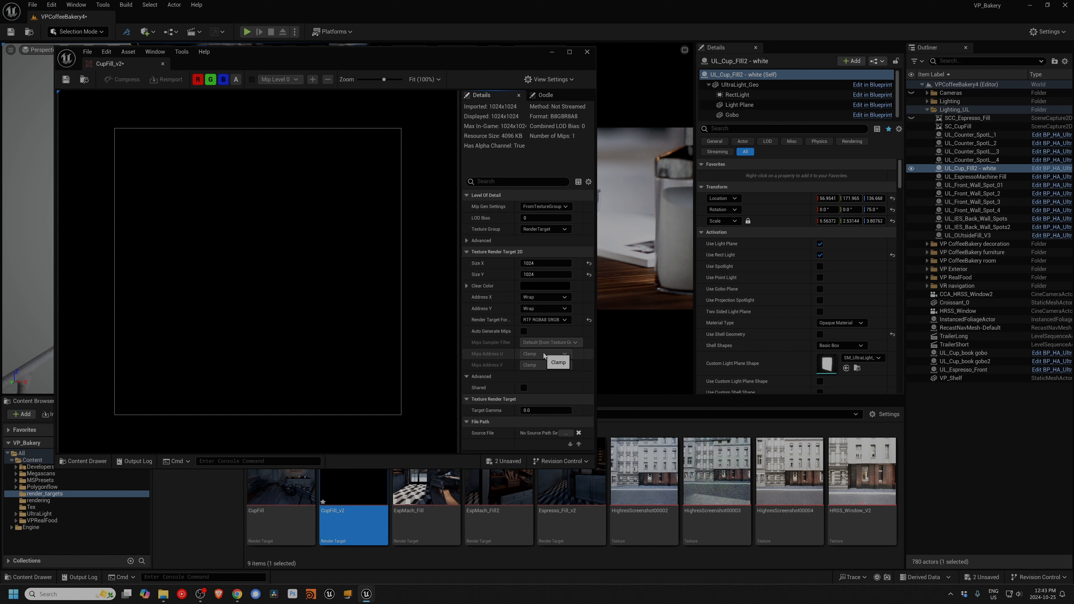
left_click(544, 320)
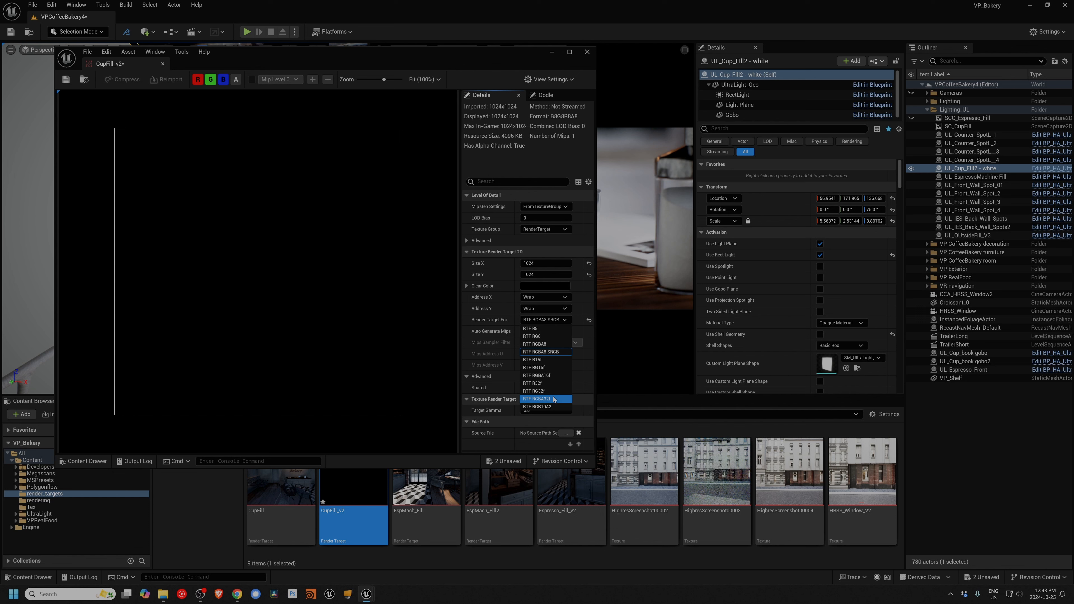
left_click(541, 352)
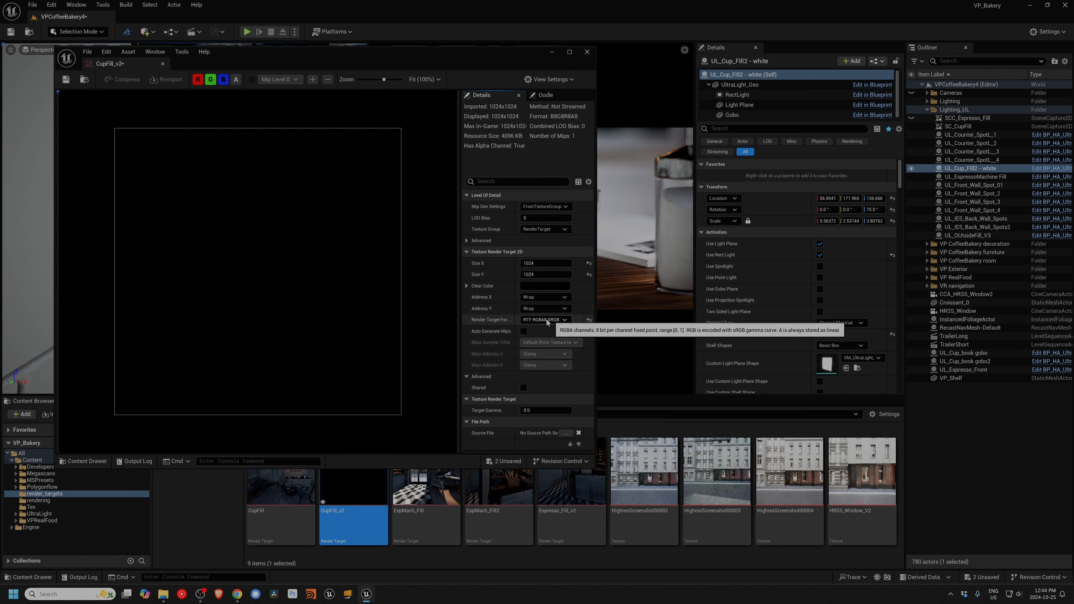
left_click(66, 79)
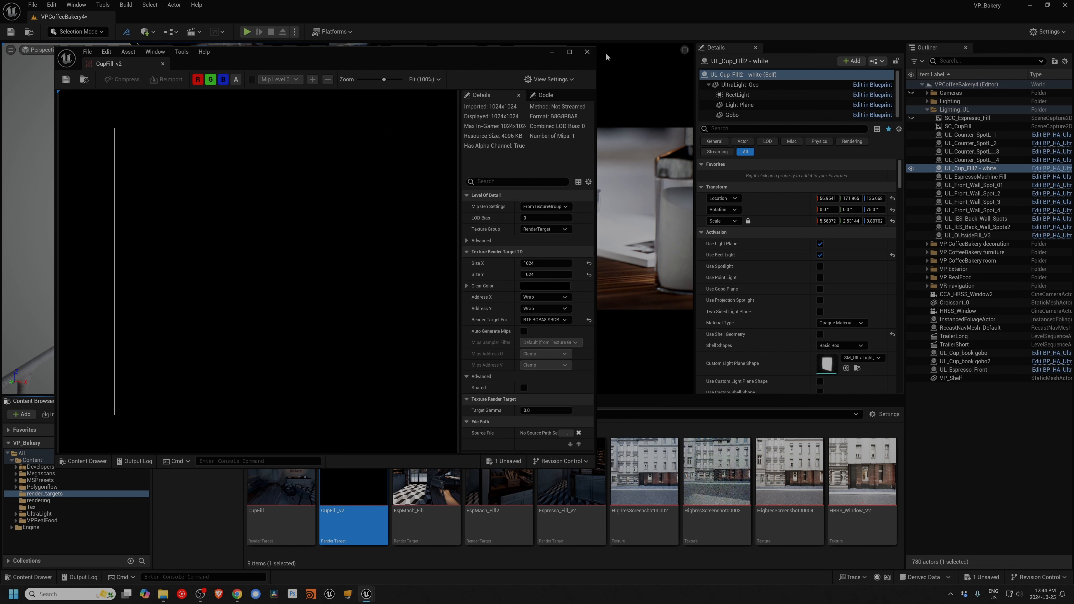
left_click(587, 52)
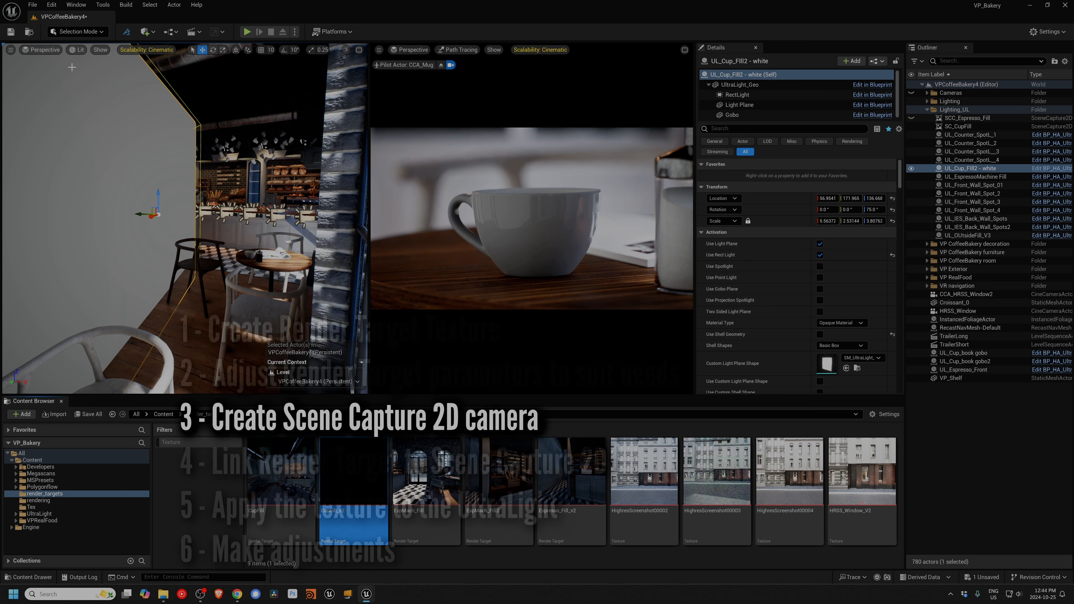
Step: Add a Scene Capture 2D actor to the bakery level, finding it by searching for "sce"
left_click(145, 32)
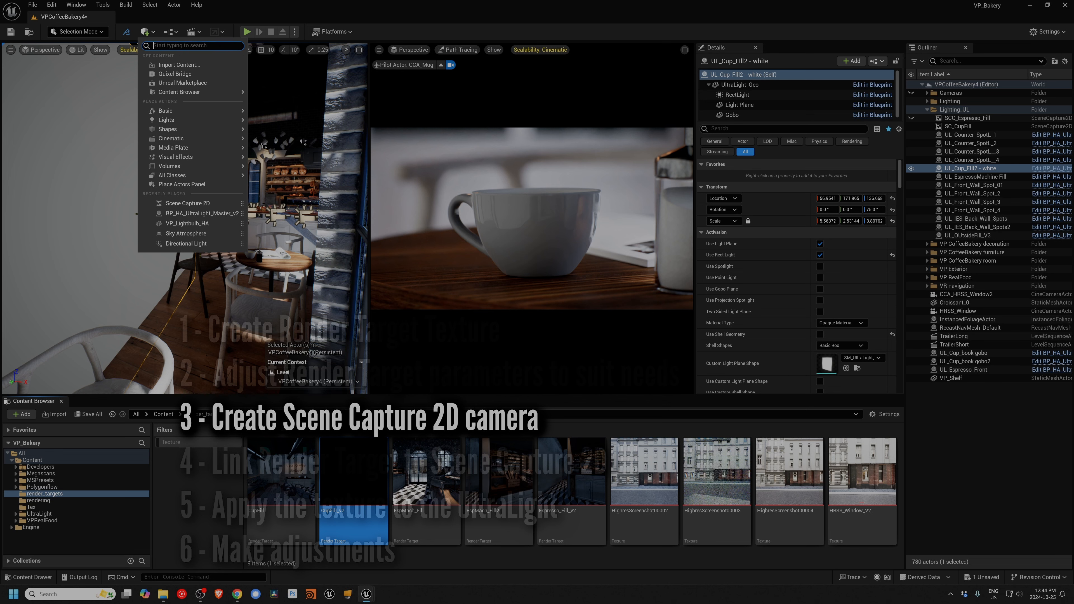
type("sce")
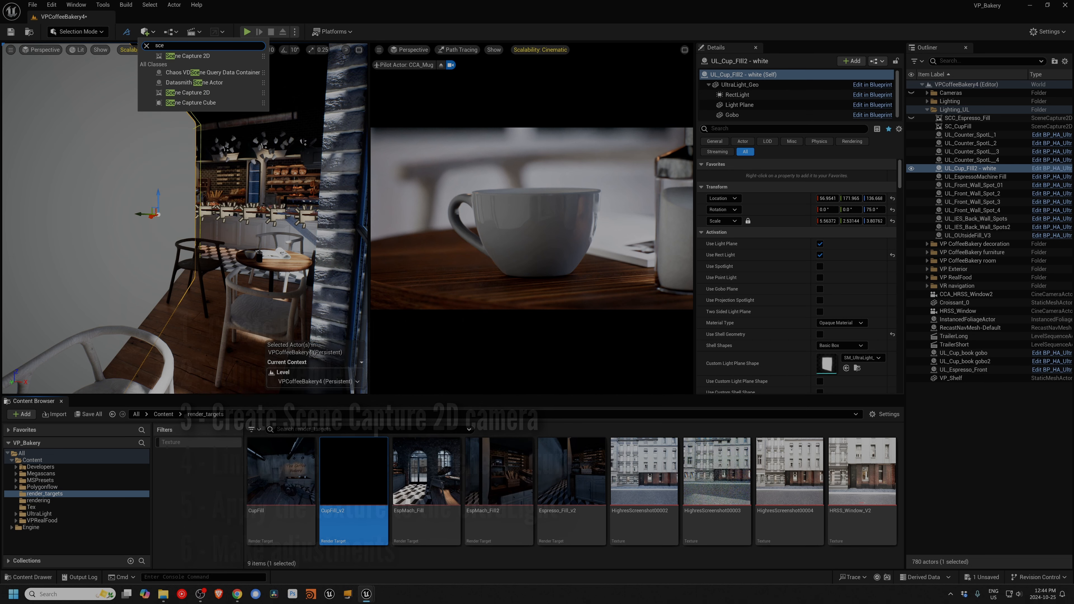
left_click(199, 92)
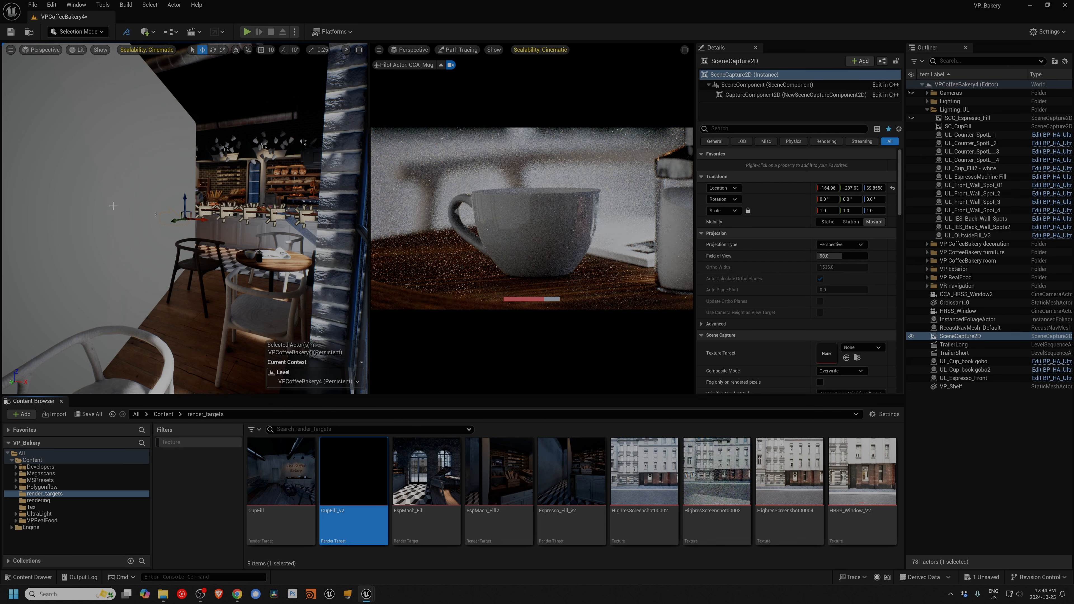
Step: Copy the location of UL_Cup_Fill2 - white and paste it onto the SceneCapture2D actor
left_click(113, 206)
right_click(763, 198)
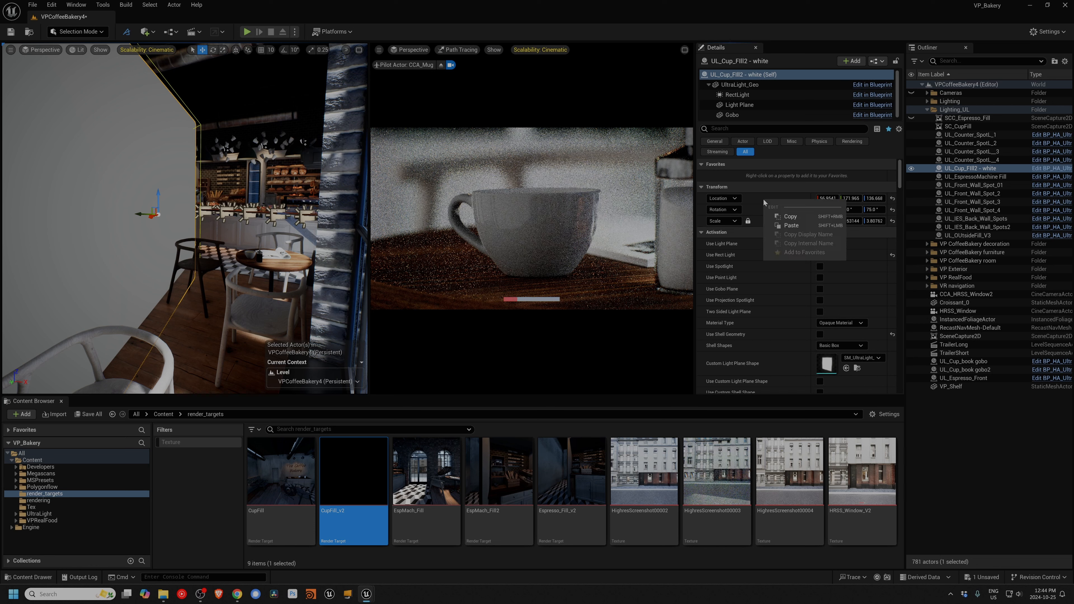
left_click(789, 218)
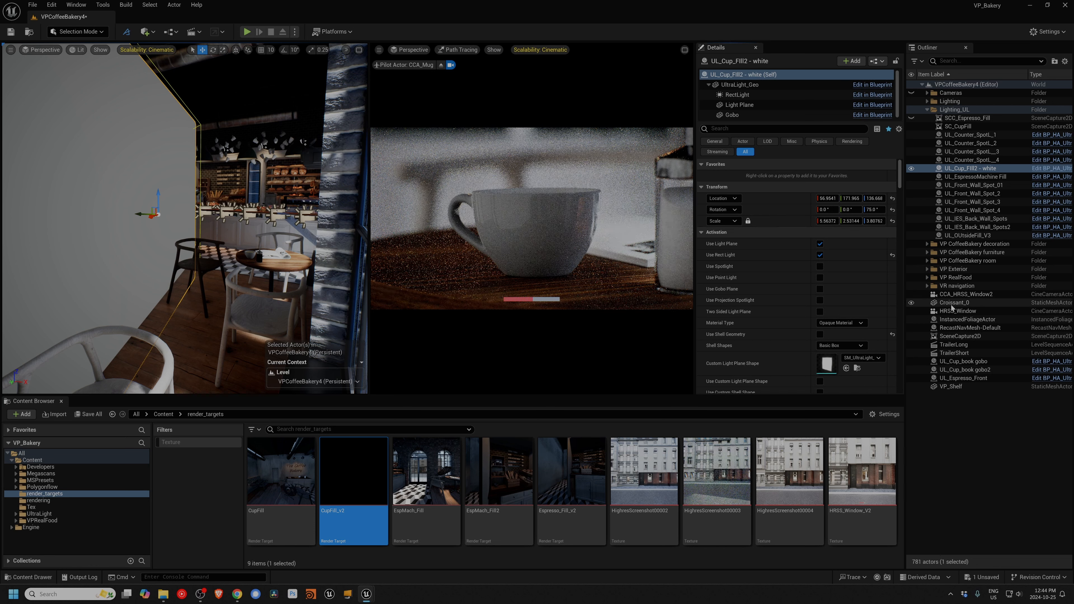
left_click(959, 336)
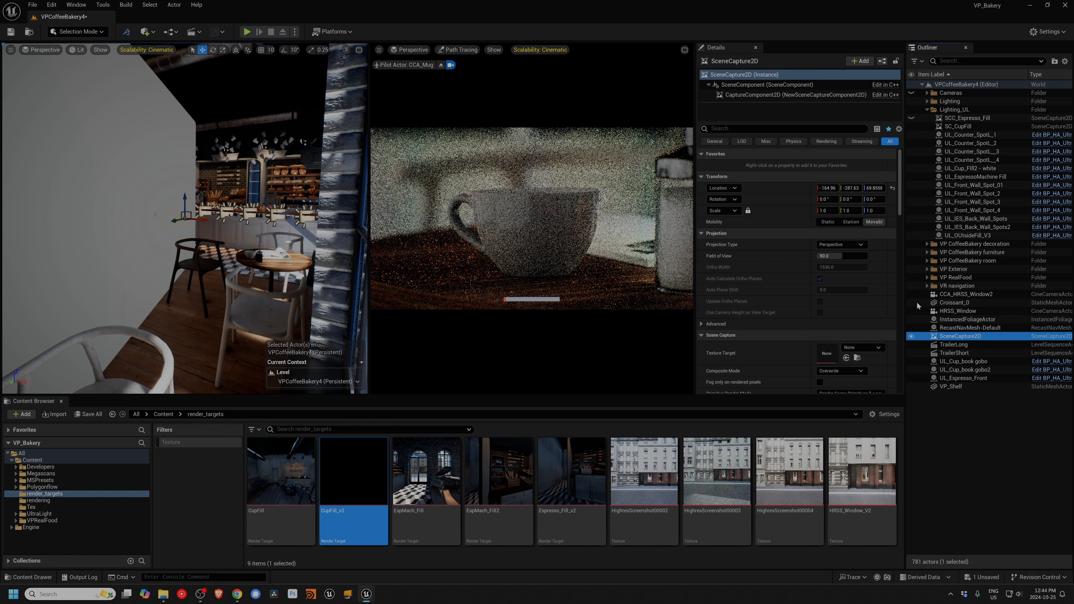
right_click(769, 186)
left_click(772, 210)
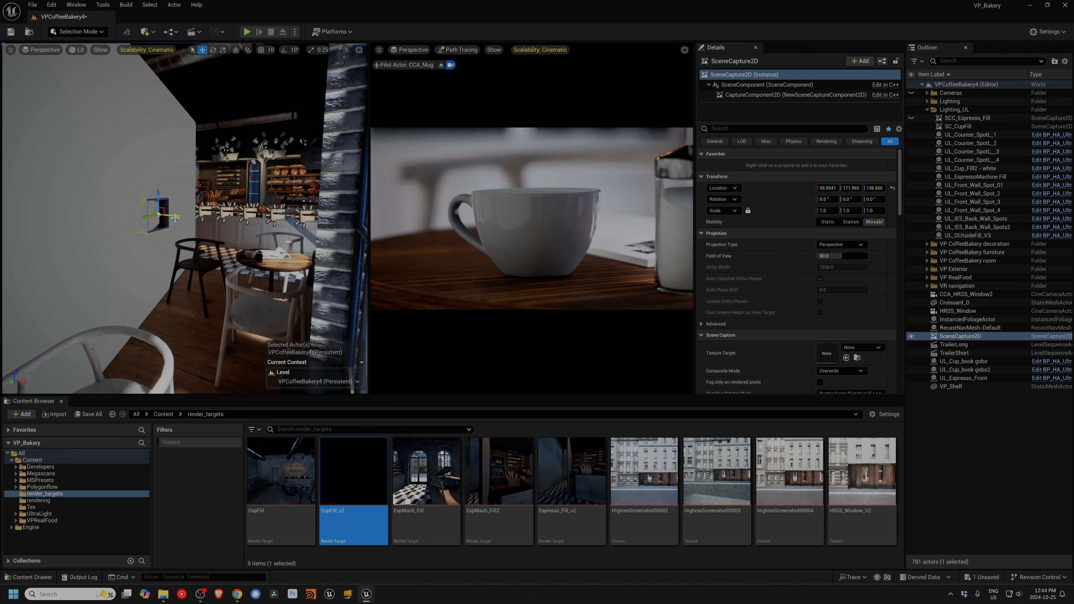
Step: Rotate the SceneCapture2D about Z to about -181° and move it out in front of the light plane to about X -18
key("e")
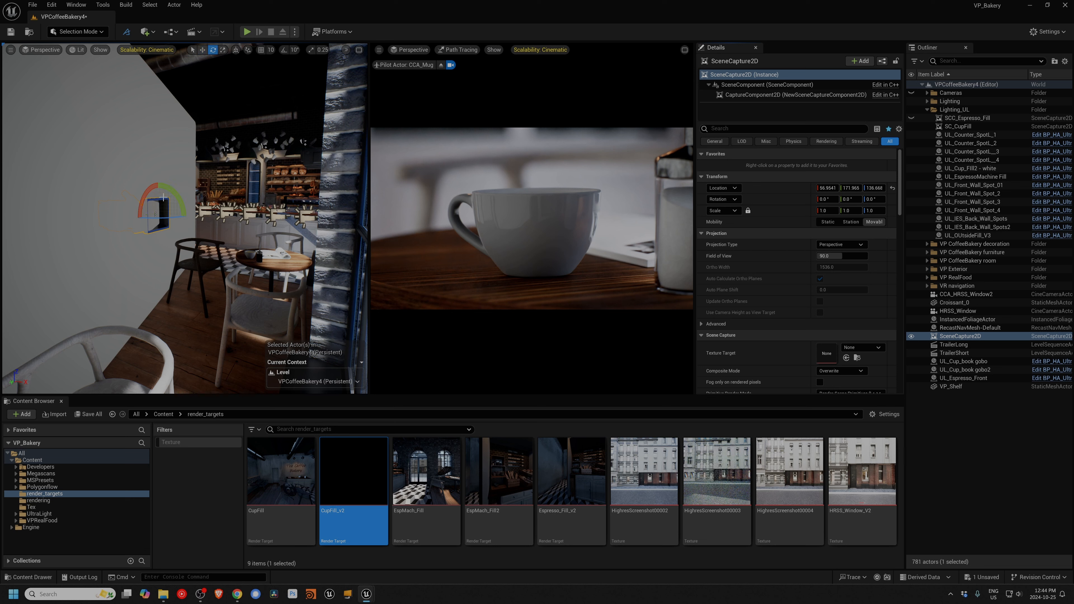
left_click_drag(161, 220, 100, 206)
key("w")
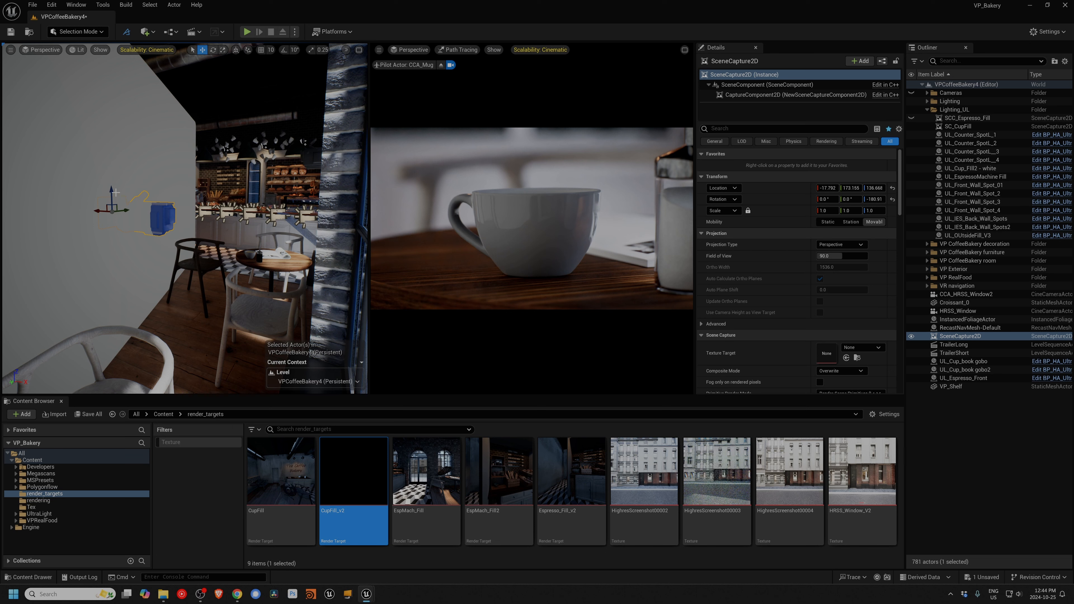
key("a")
right_click_drag(115, 193, 192, 238)
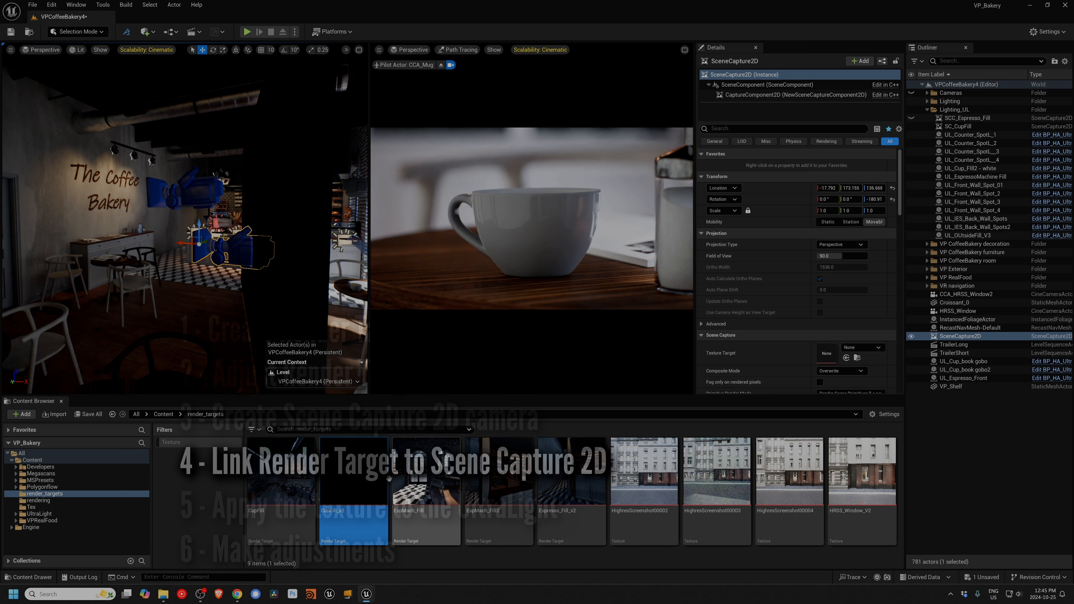
Step: Assign CupFill_v2 as the SceneCapture2D's Texture Target and open the render target in a preview window clear of the scene viewport
left_click_drag(353, 486, 834, 353)
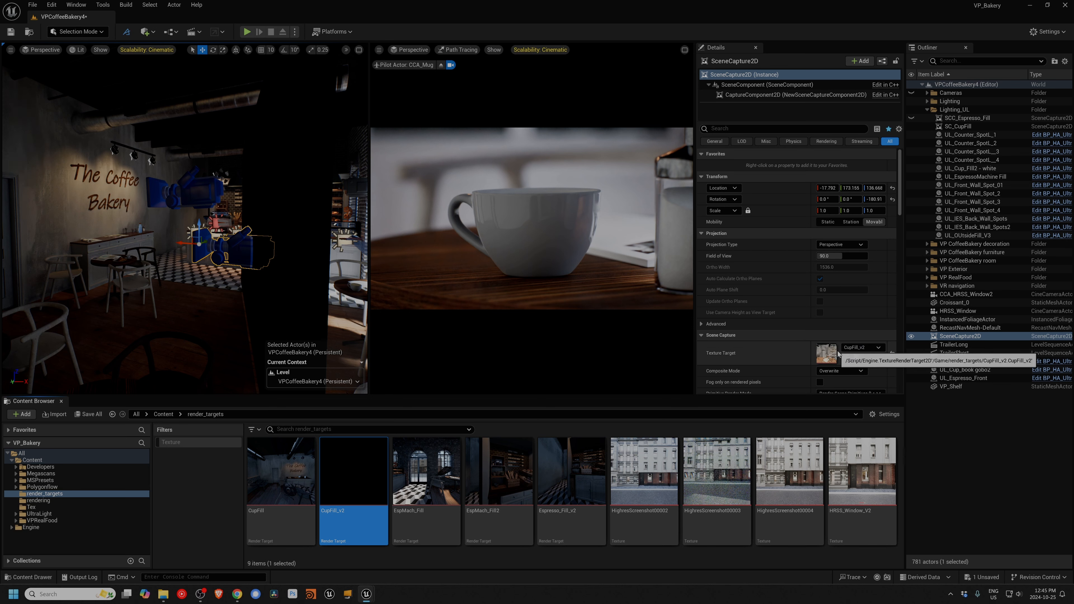
double_click(827, 353)
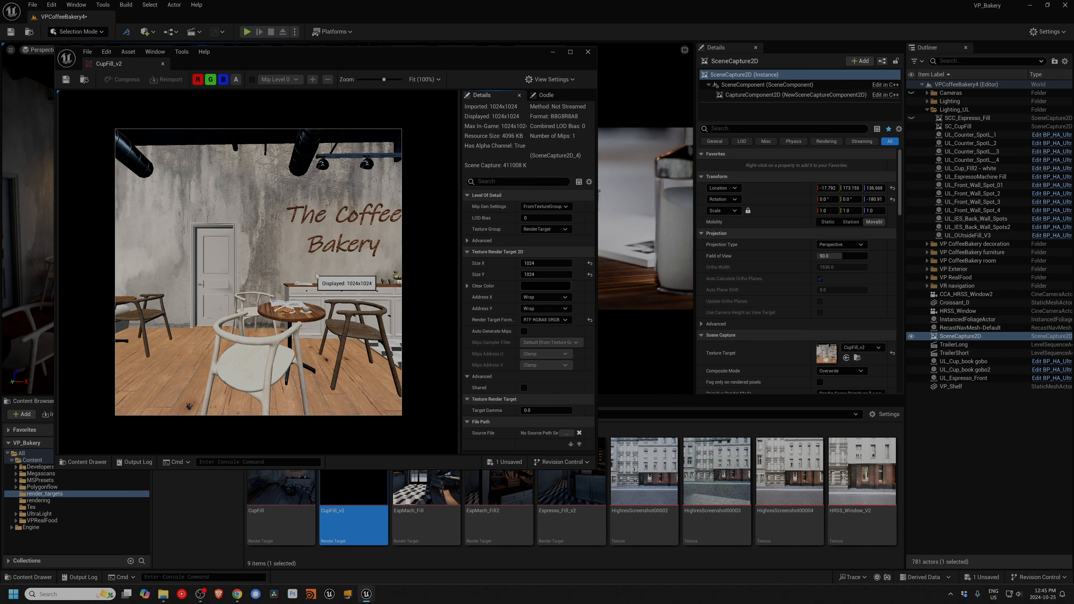
left_click_drag(339, 61, 680, 110)
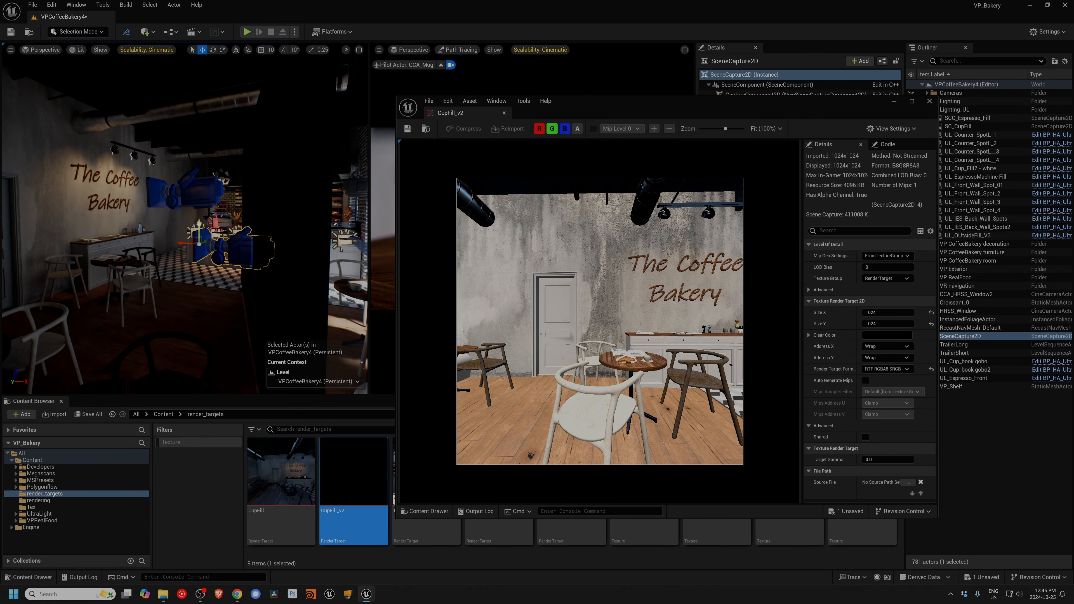
Step: Lower the SceneCapture2D to about Z 116 and widen its Field of View to about 124.32
mouse_move(199, 227)
left_mouse_down()
mouse_move(199, 209)
mouse_move(199, 255)
mouse_move(199, 243)
left_mouse_up()
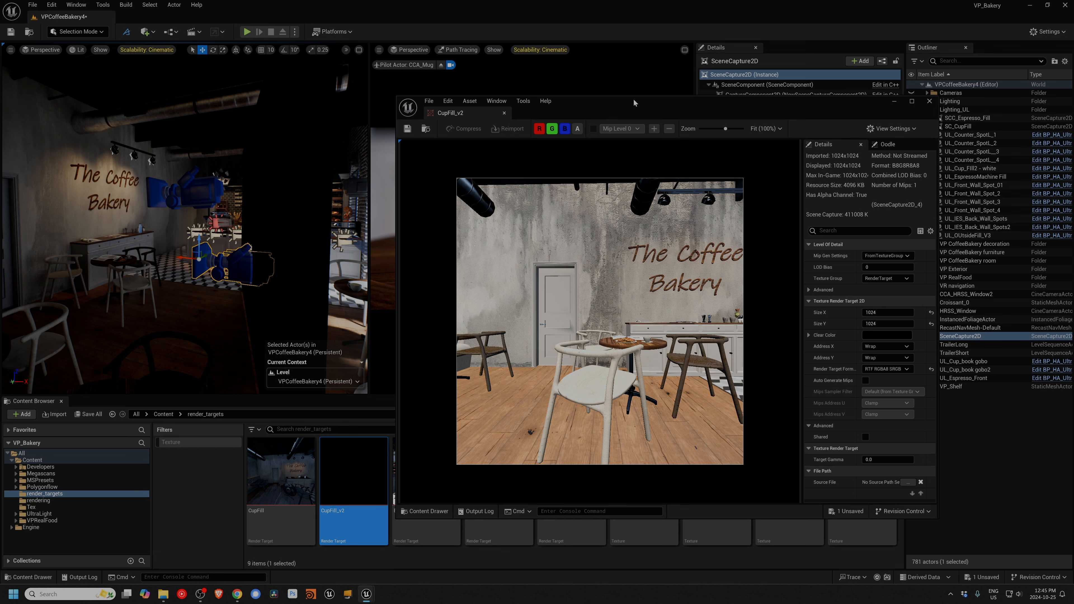
left_click_drag(634, 98, 316, 53)
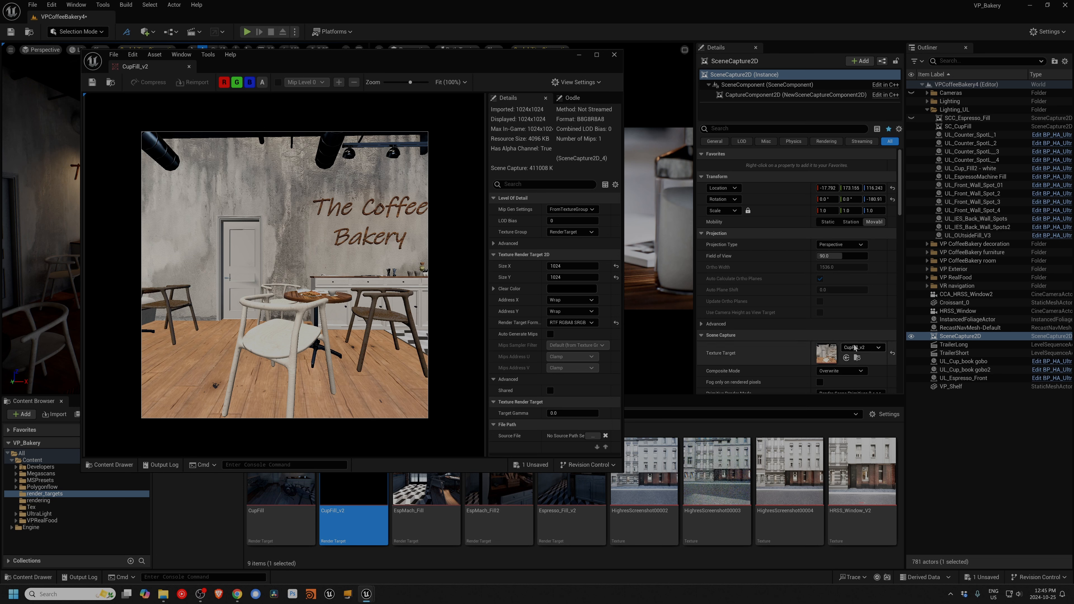
scroll(855, 348, "down", 2)
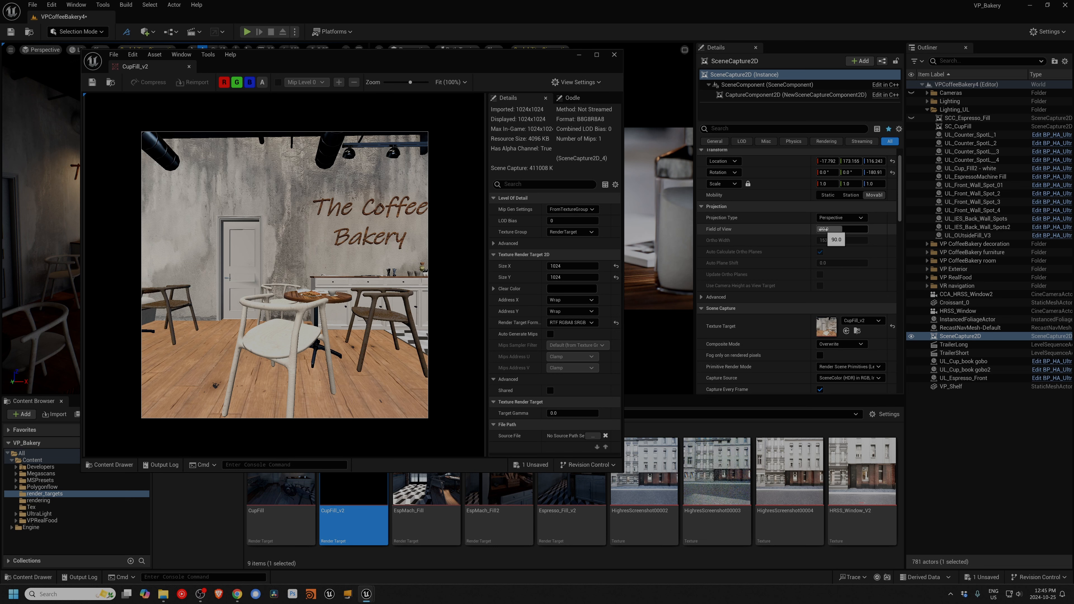
left_click_drag(820, 231, 851, 230)
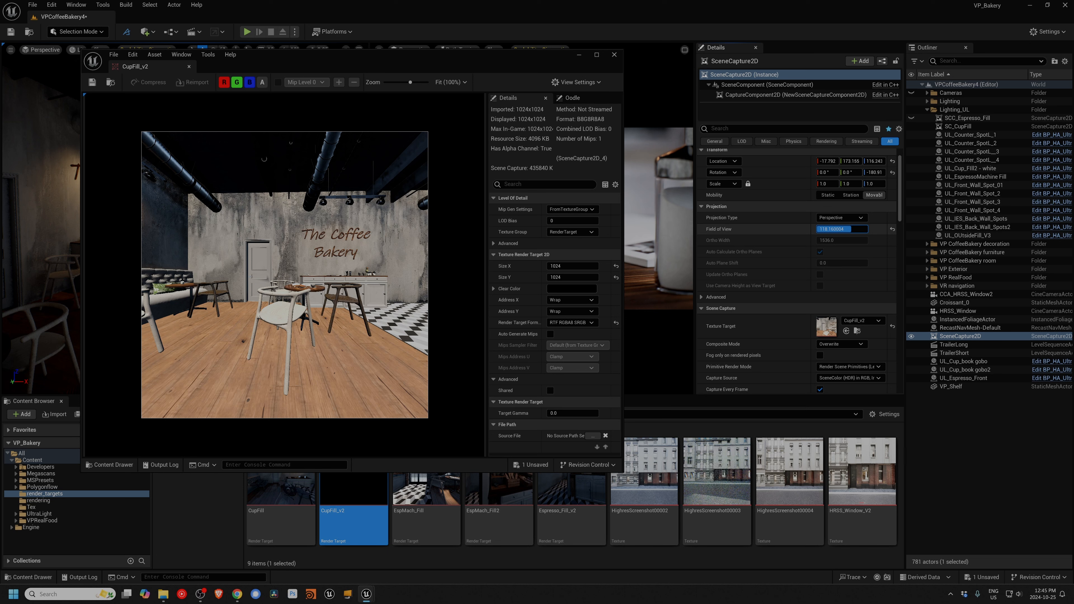
left_click_drag(851, 230, 851, 230)
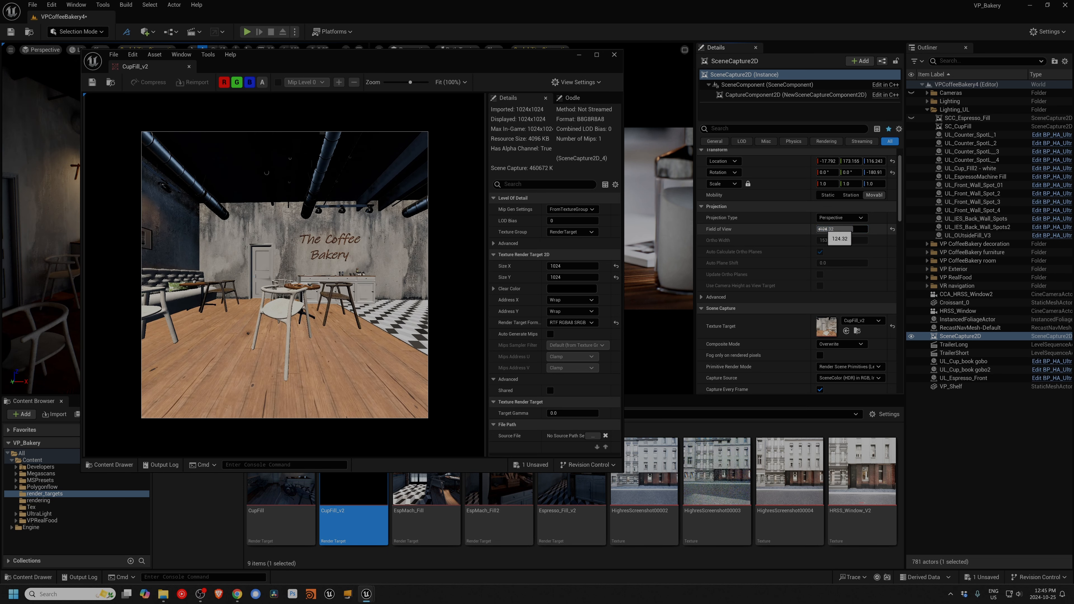
Step: Enable Use Ray Tracing if Enabled in the SceneCapture2D's Scene Capture settings
scroll(827, 322, "down", 3)
scroll(826, 314, "down", 1)
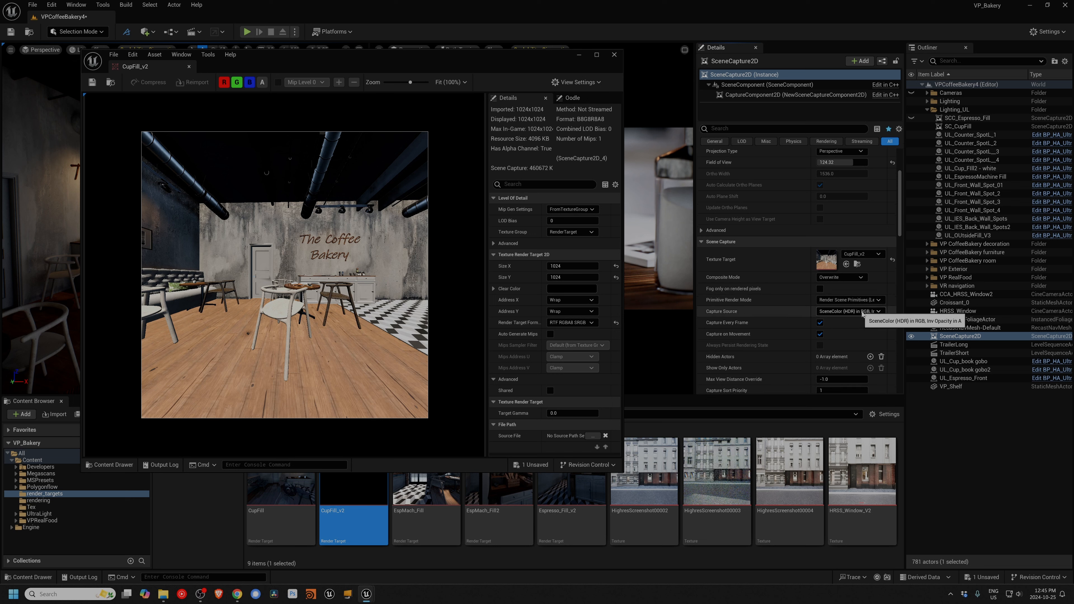
scroll(840, 322, "down", 2)
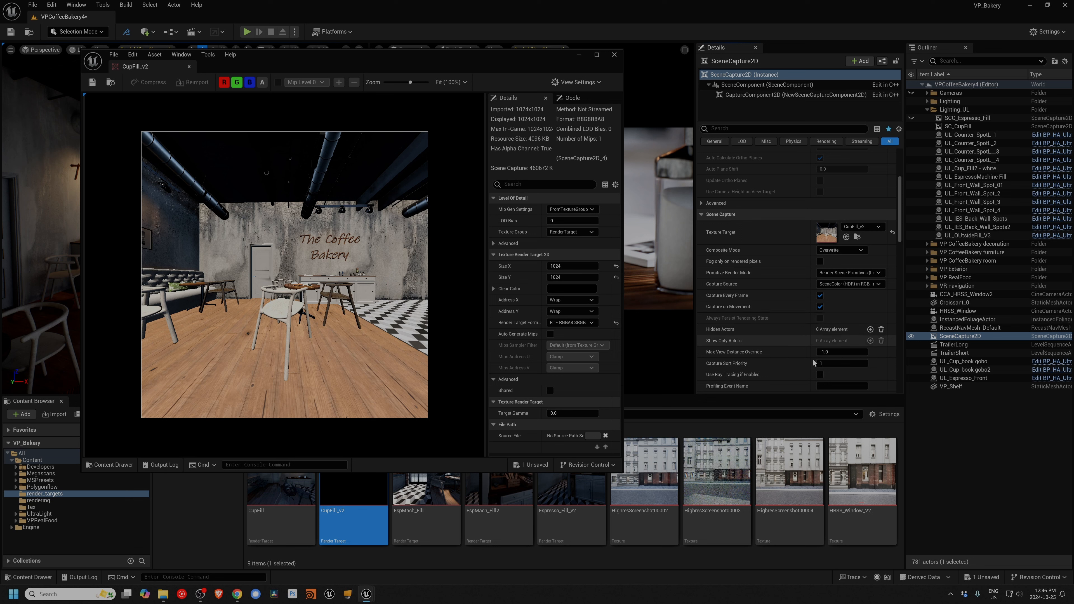
mouse_move(711, 376)
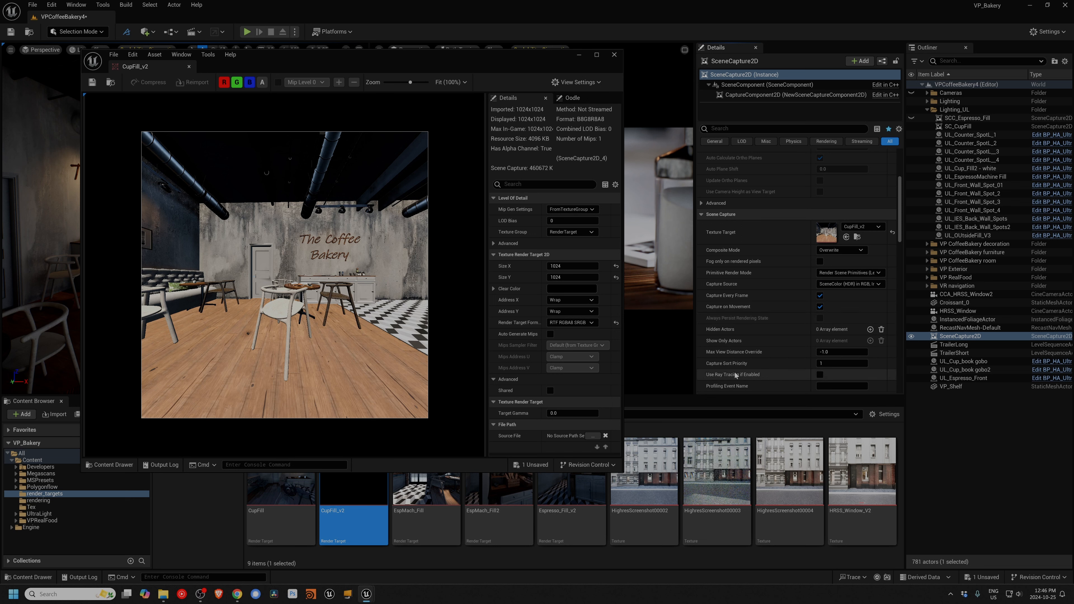
left_click(820, 375)
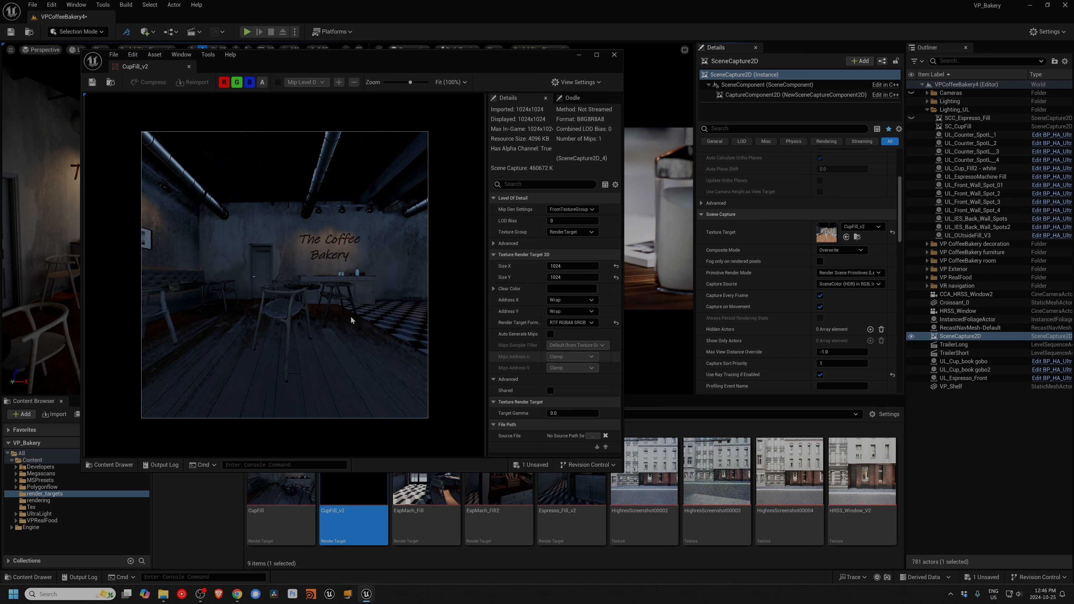
Step: Try Final Color (LDR) in RGB as the Capture Source, and set it to SceneColor (HDR) in RGB, 0 in A
left_click_drag(288, 59, 393, 66)
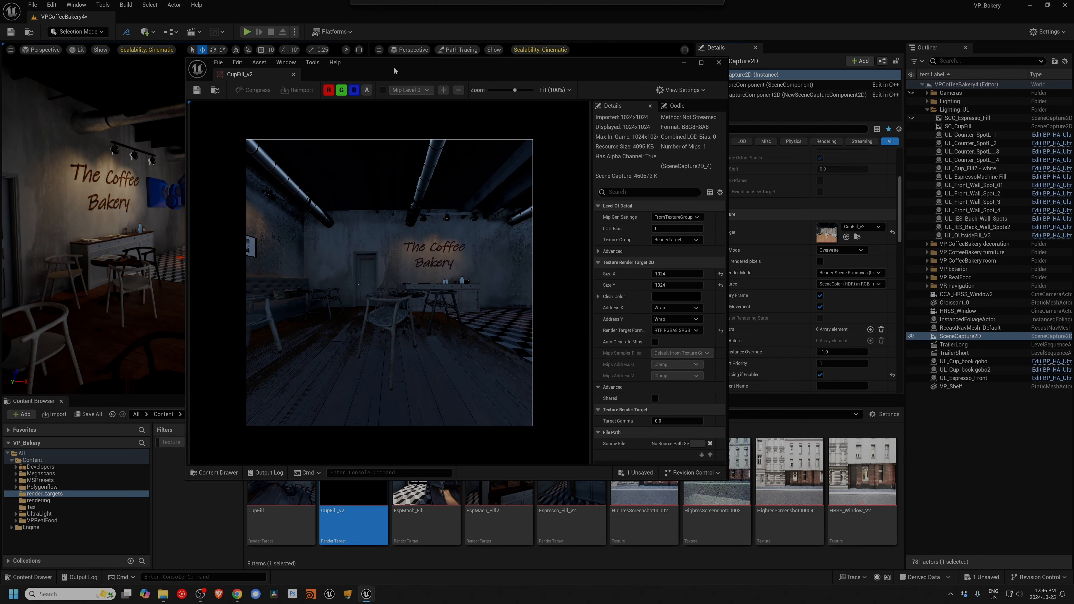
left_click(829, 285)
left_click(831, 308)
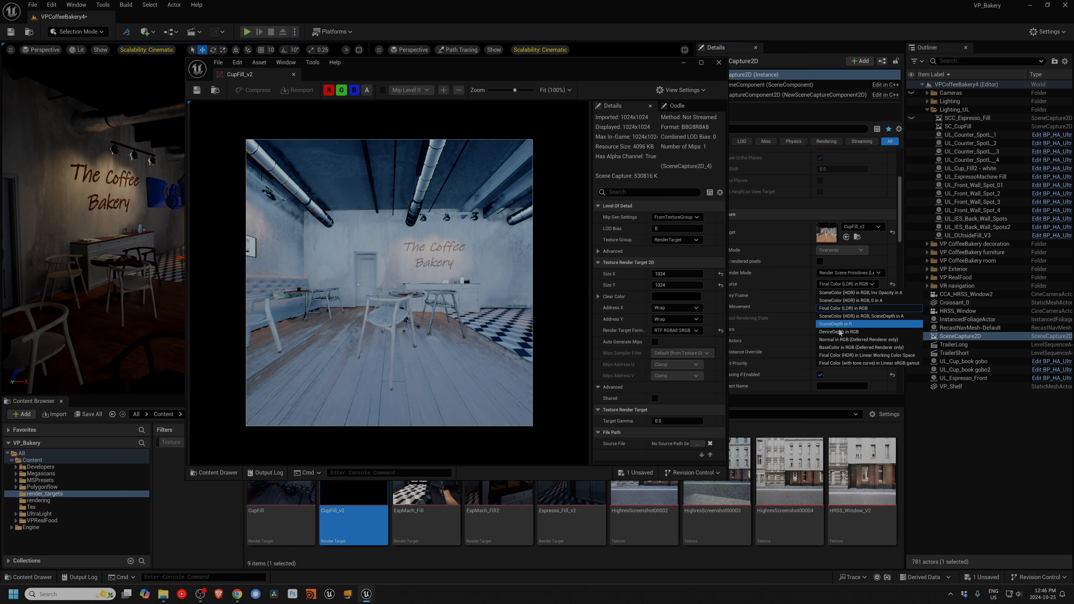
left_click(835, 306)
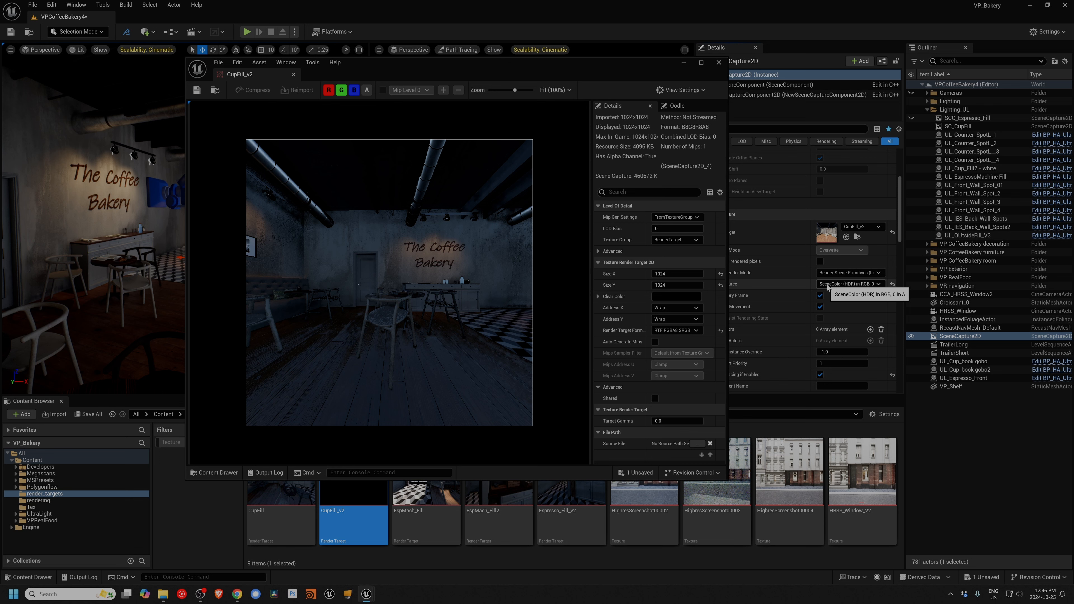
Step: Compare the Final Color (LDR) and Final Color (HDR) capture sources, return to SceneColor (HDR) in RGB, 0 in A, and close the CupFill_v2 preview
left_click(829, 285)
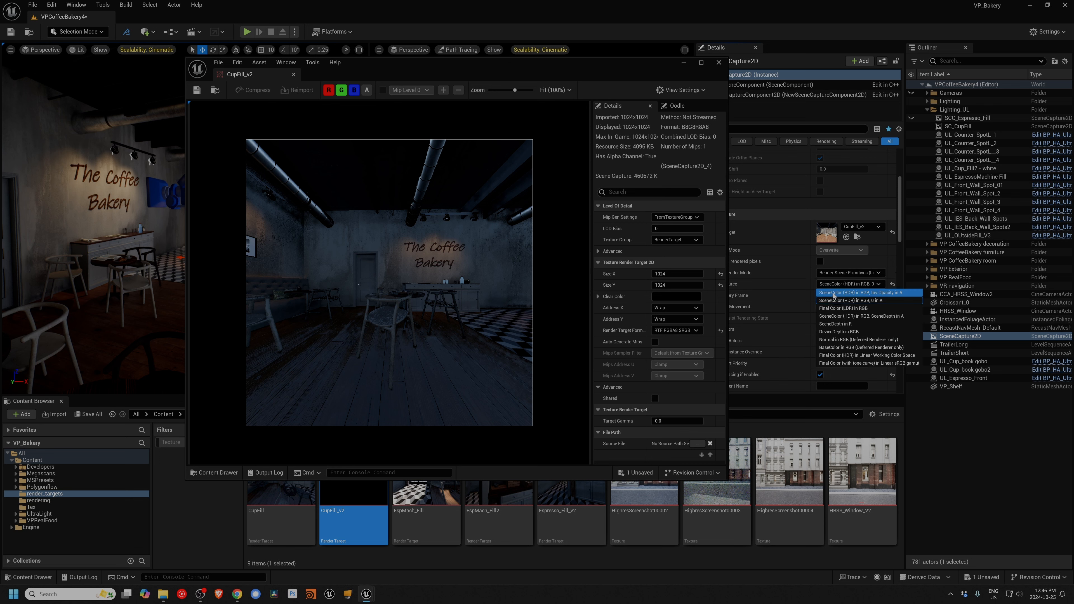
left_click(835, 308)
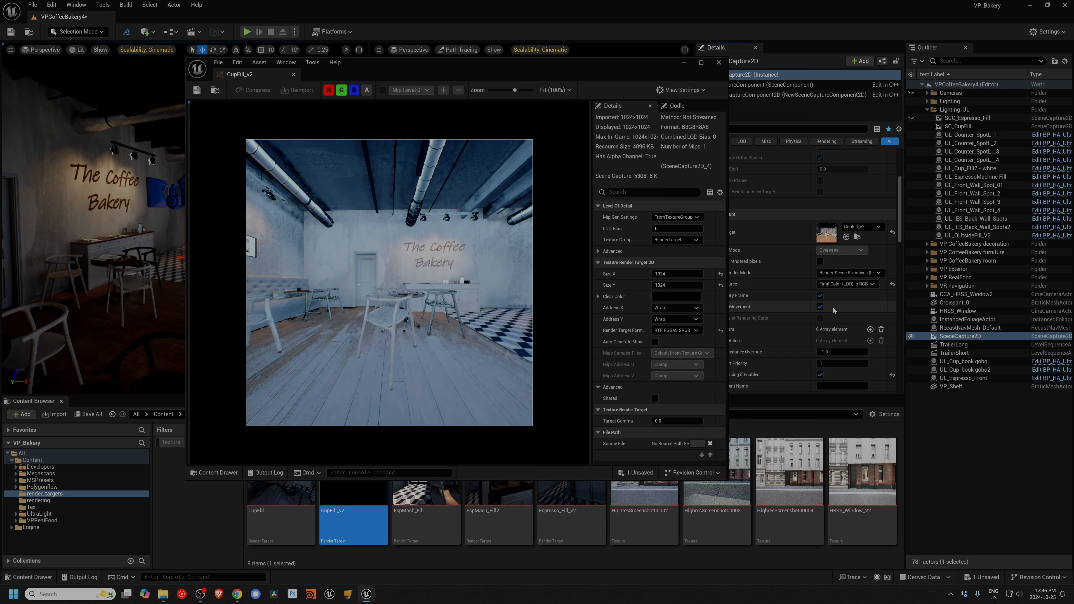
left_click(836, 285)
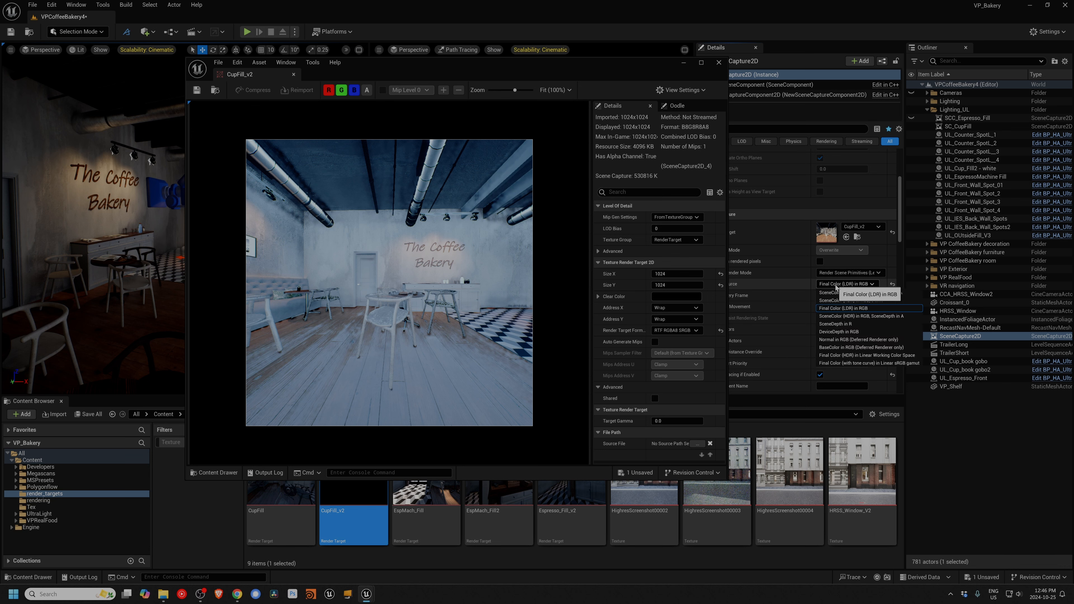
left_click(837, 355)
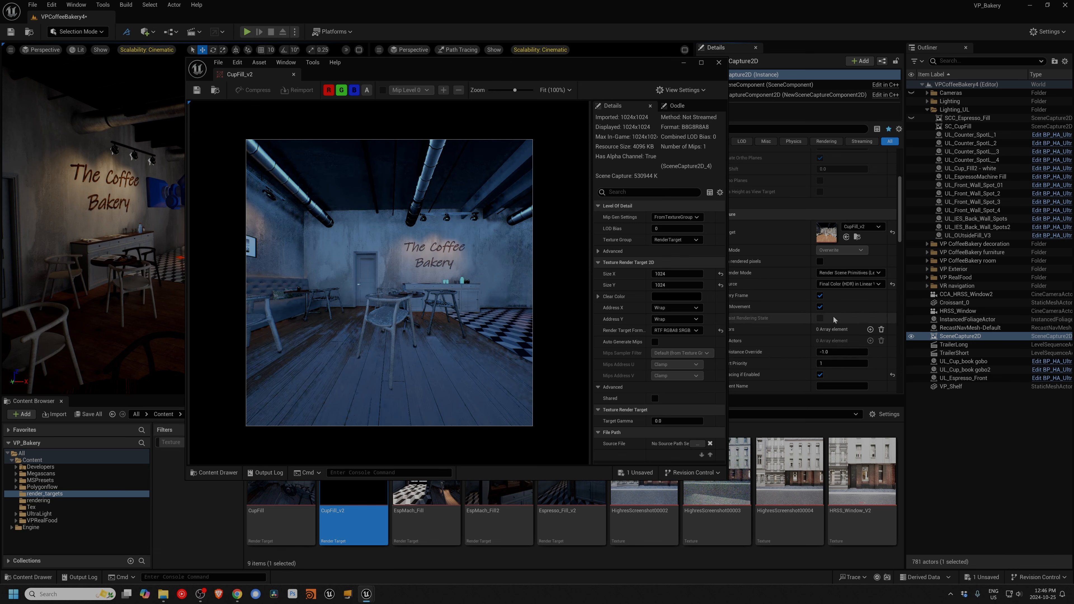
left_click(835, 286)
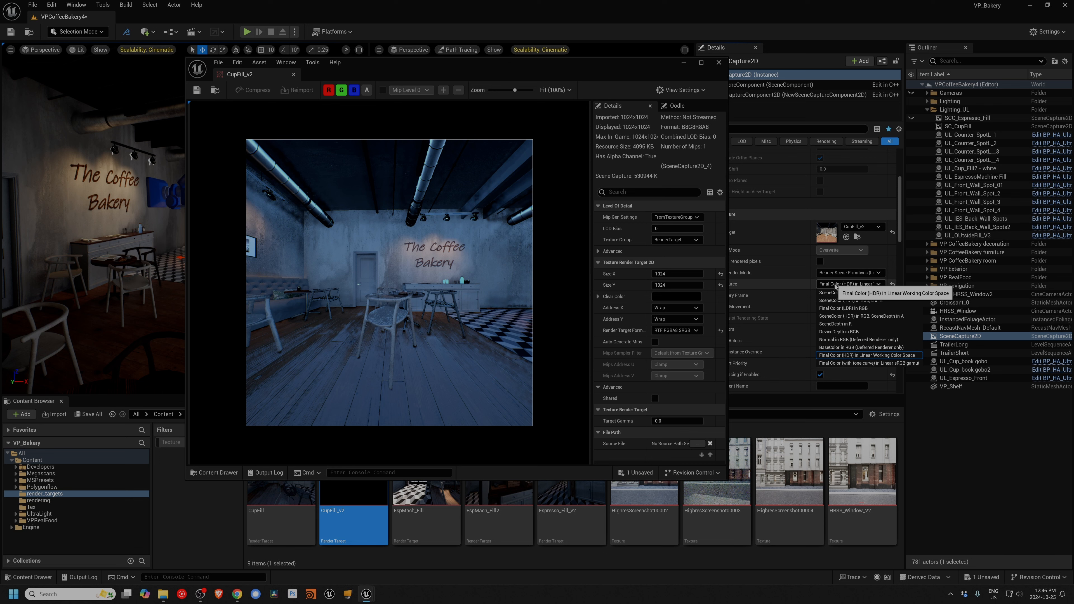
left_click(838, 300)
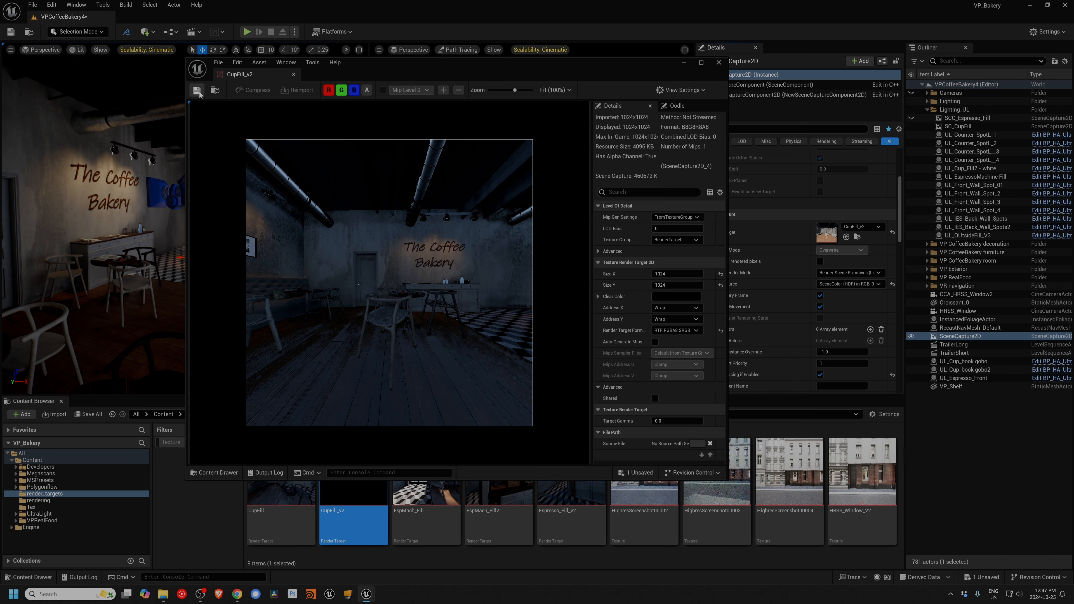
left_click(293, 74)
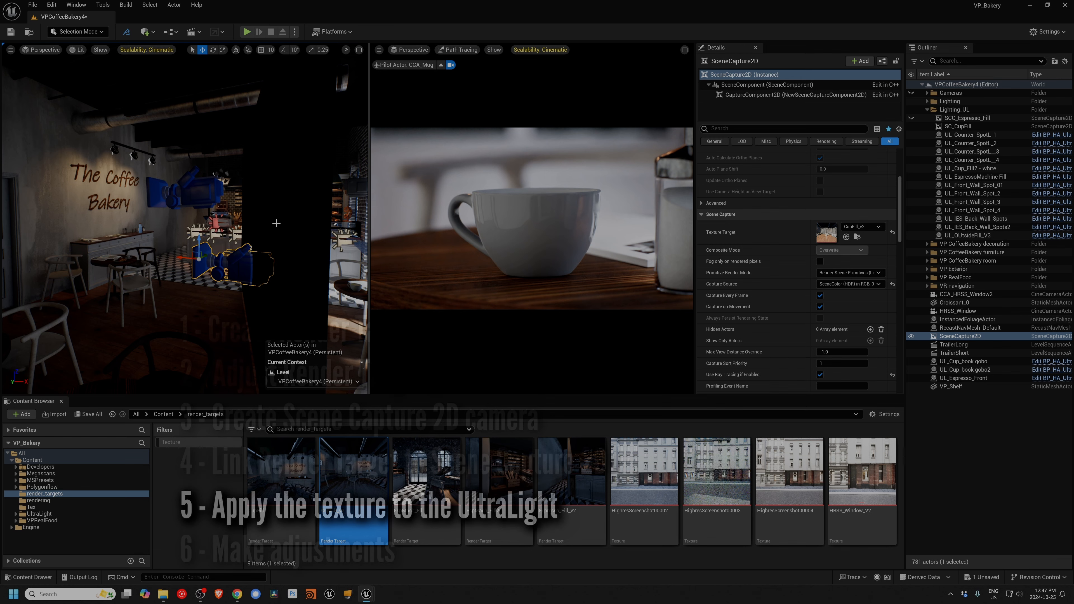
Step: Select the UL_Cup_Fill2 - white light and assign CupFill_v2 as its Light Plane's Custom Texture Map
right_click_drag(276, 223, 237, 219)
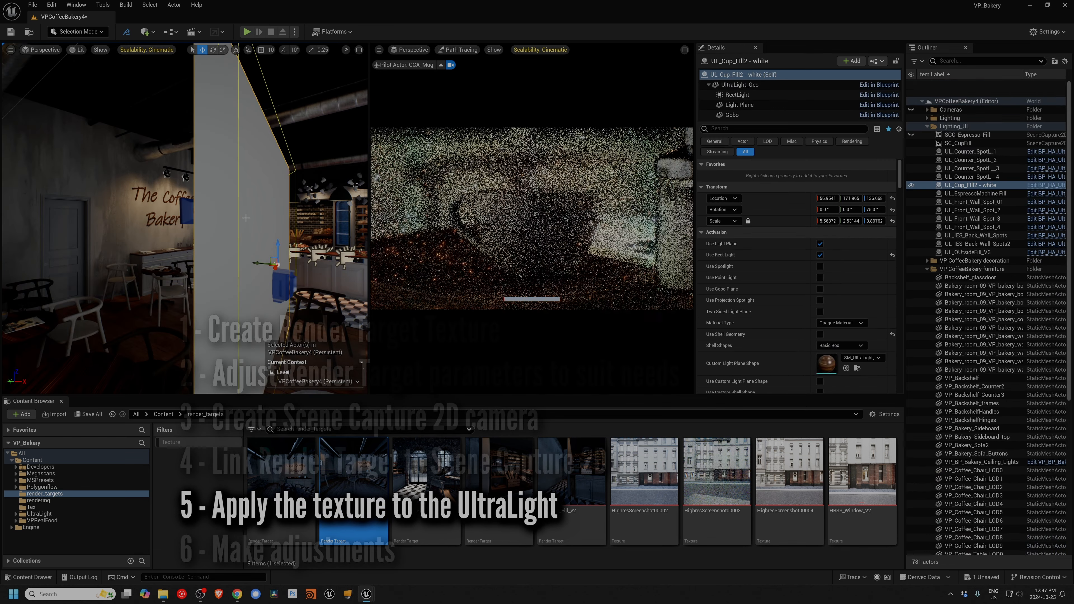
left_click(249, 219)
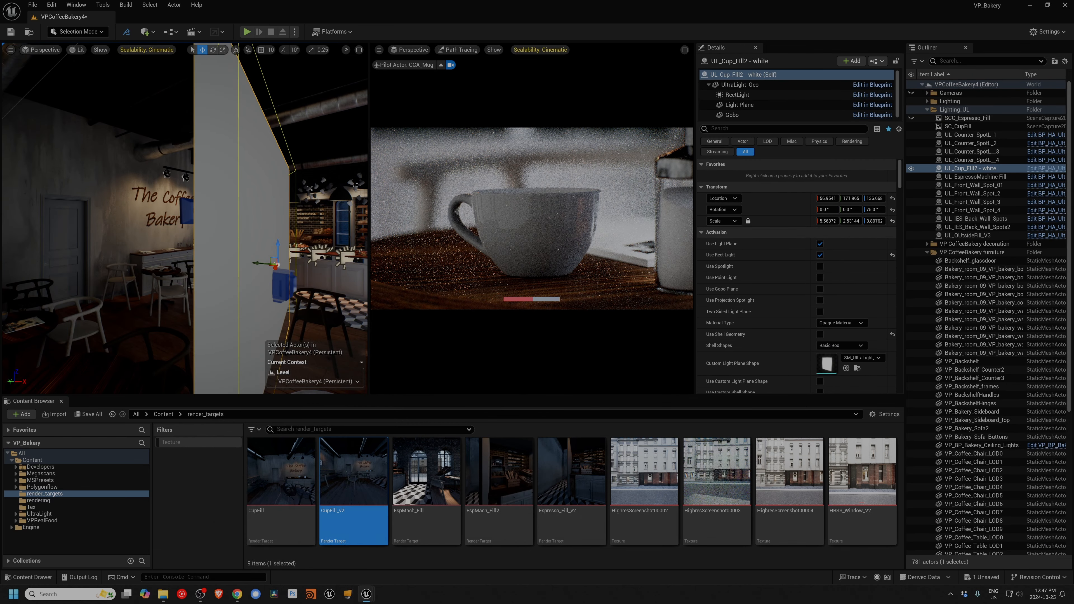
type("text")
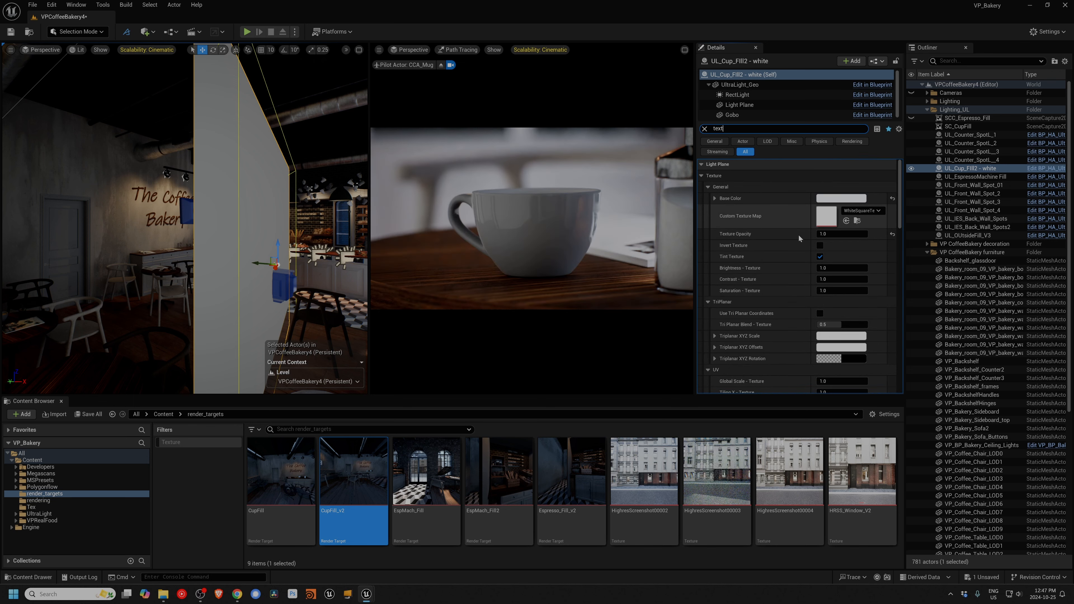
left_click_drag(336, 462, 826, 215)
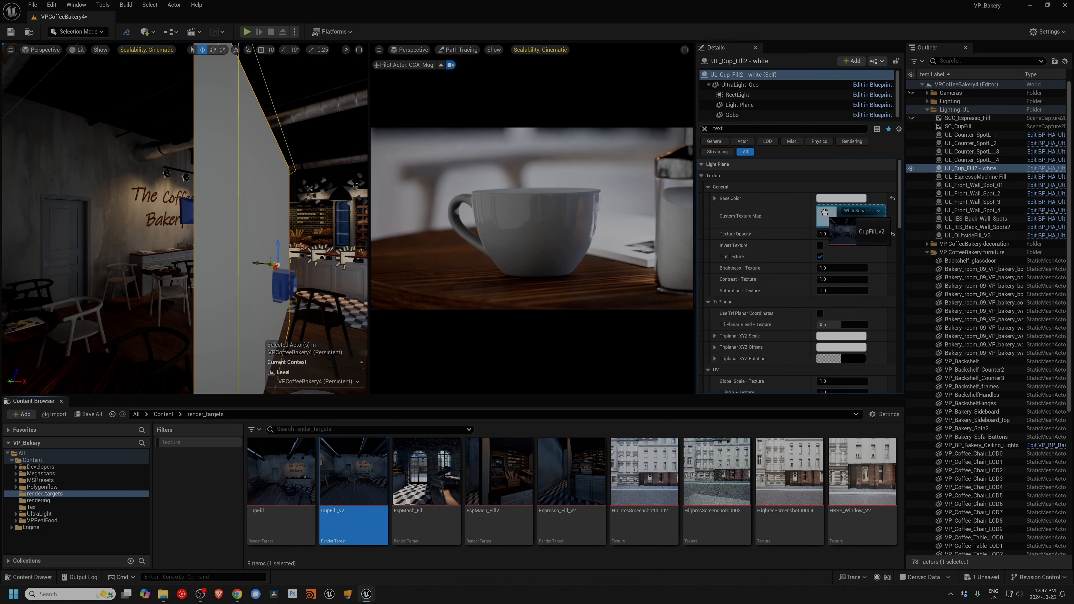
Step: Clear the property filter on the cup fill light and set its Light Plane Intensity to 1.0
mouse_move(260, 283)
right_mouse_down()
mouse_move(228, 284)
mouse_move(374, 300)
right_mouse_up()
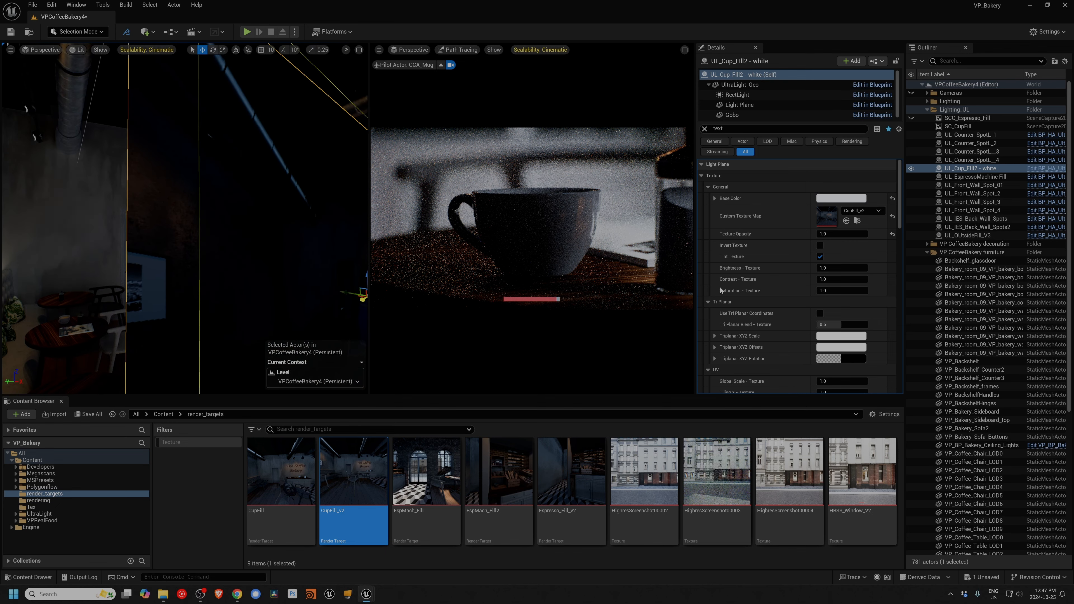
scroll(774, 283, "down", 1)
scroll(802, 220, "up", 1)
left_click(705, 129)
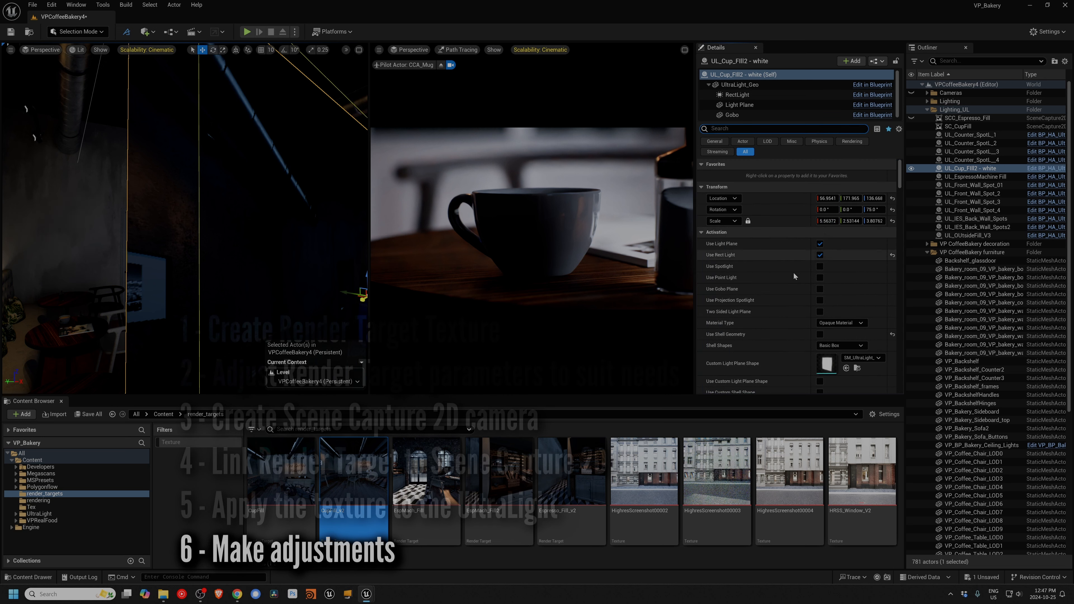
scroll(814, 290, "down", 2)
scroll(816, 294, "down", 1)
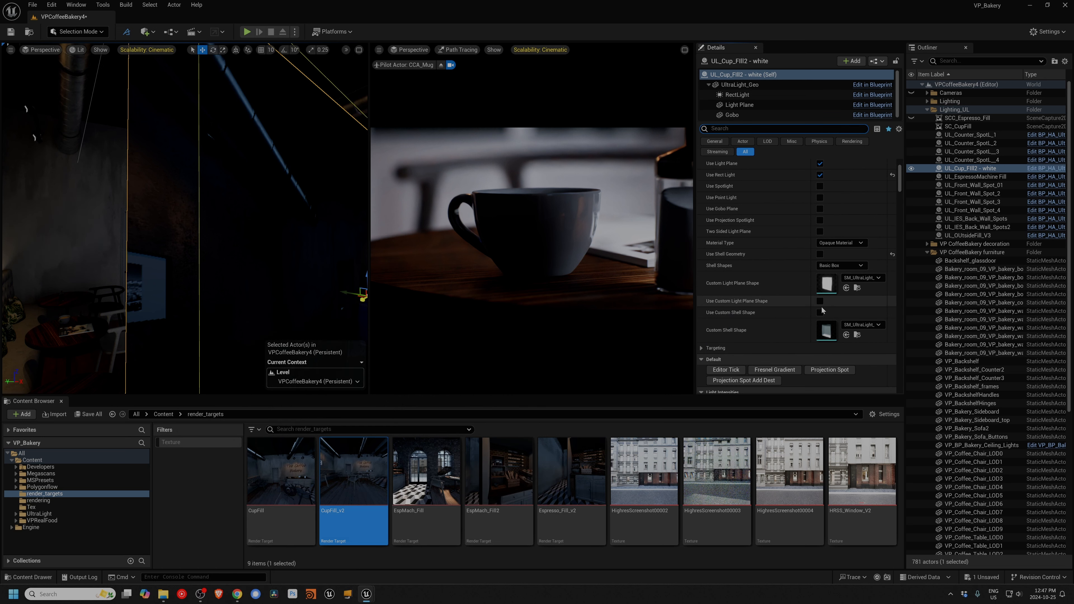
scroll(822, 311, "down", 5)
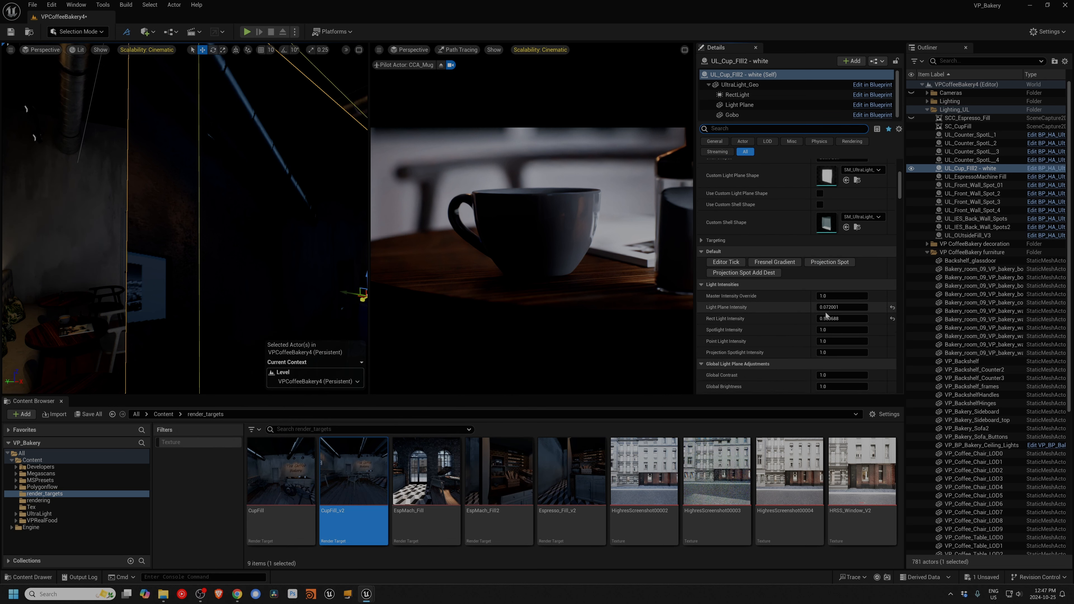
left_click(830, 307)
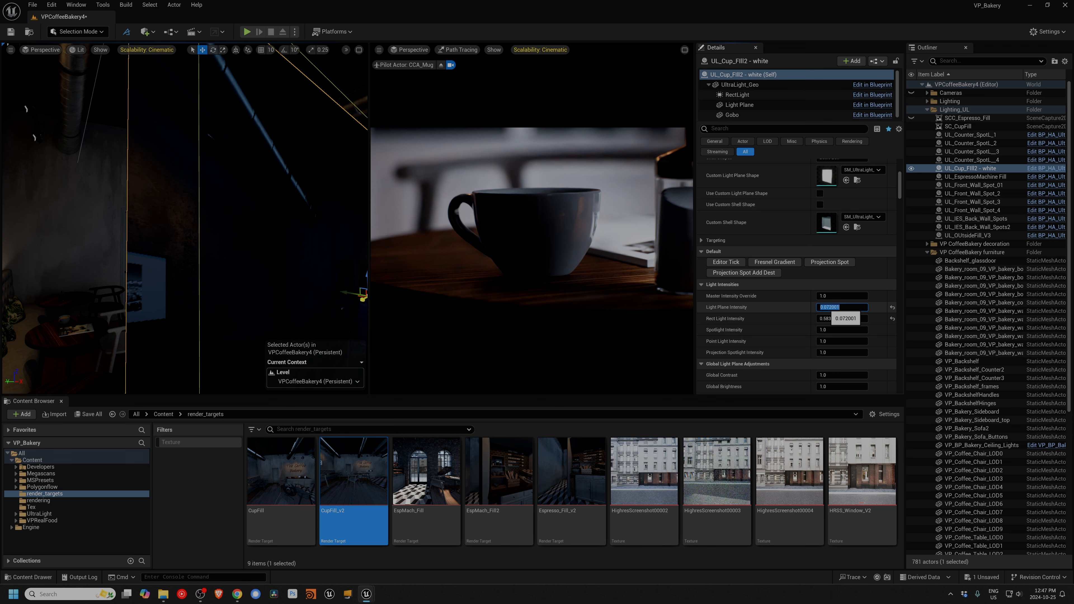
type("1")
key("Return")
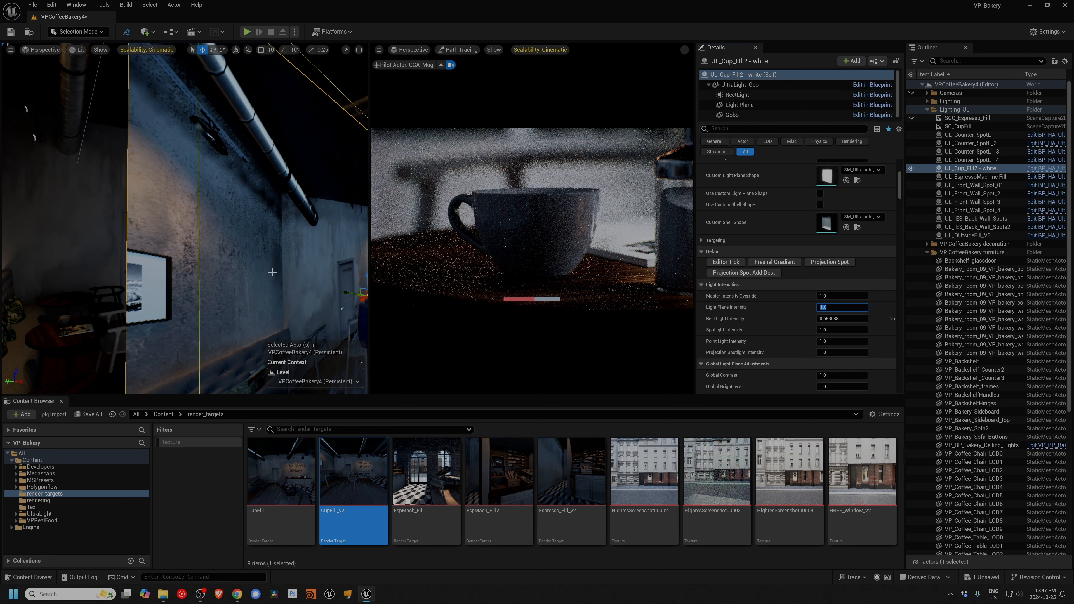
Step: Raise the cup fill light's Light Plane Intensity further, to about 2.88, to brighten the textured plane
right_click_drag(272, 273, 272, 272)
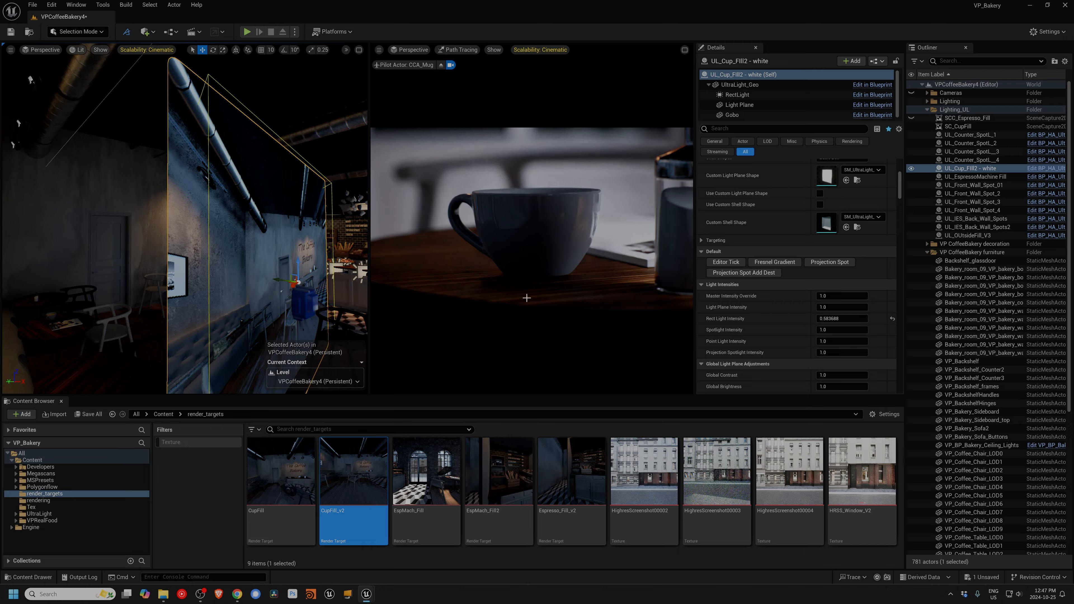
left_click_drag(829, 307, 865, 307)
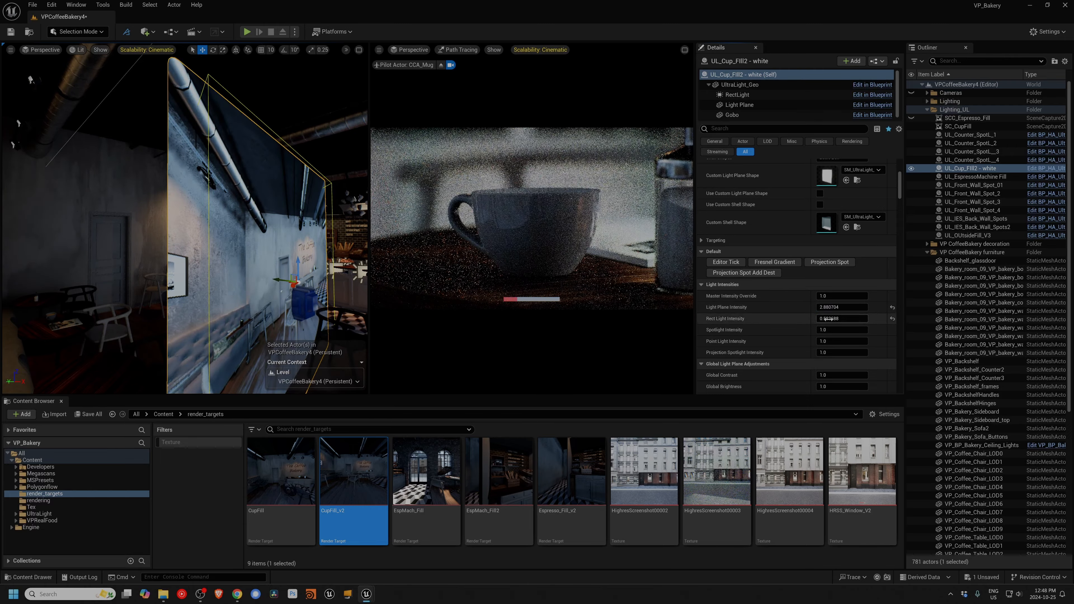